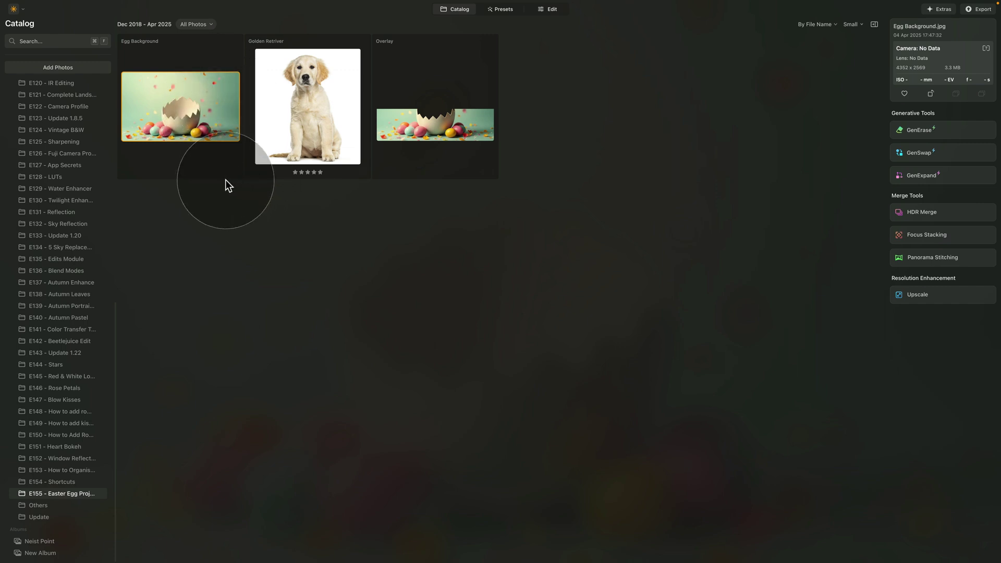
Review the Egg Background, Golden Retriver and Overlay images in the E155 Easter egg project folder
left_click(425, 124)
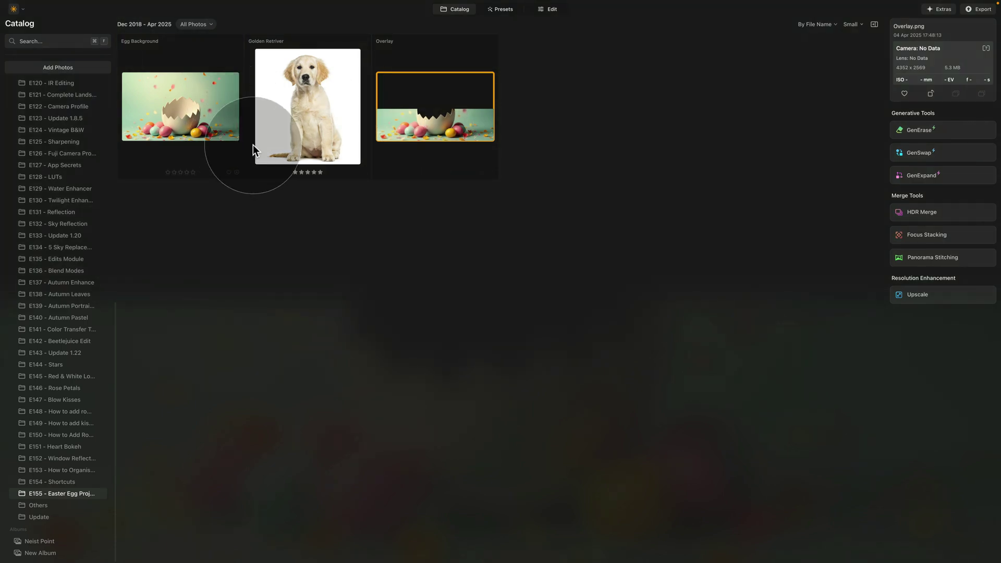
left_click(327, 123)
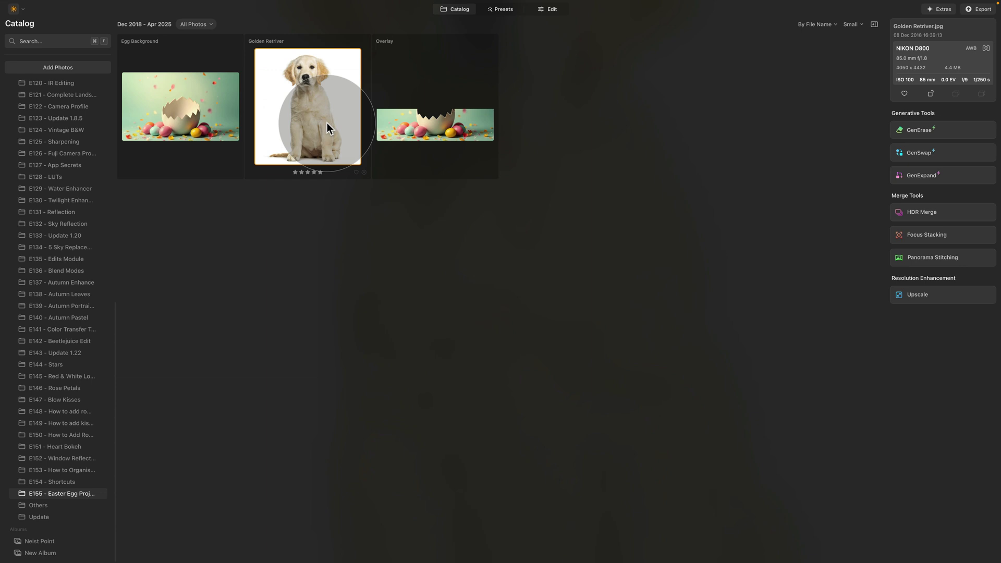
left_click(174, 106)
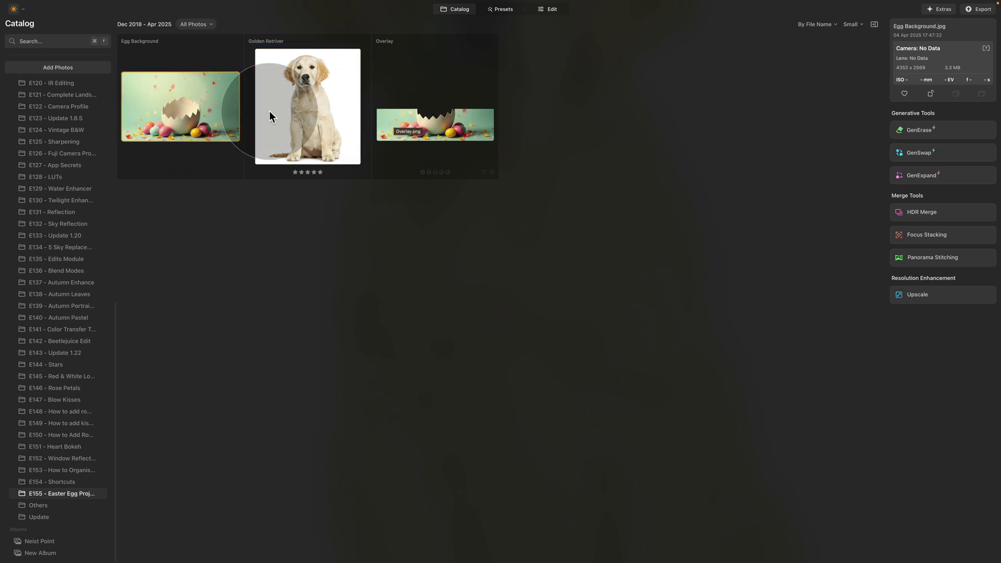
left_click(451, 117)
left_click(221, 102)
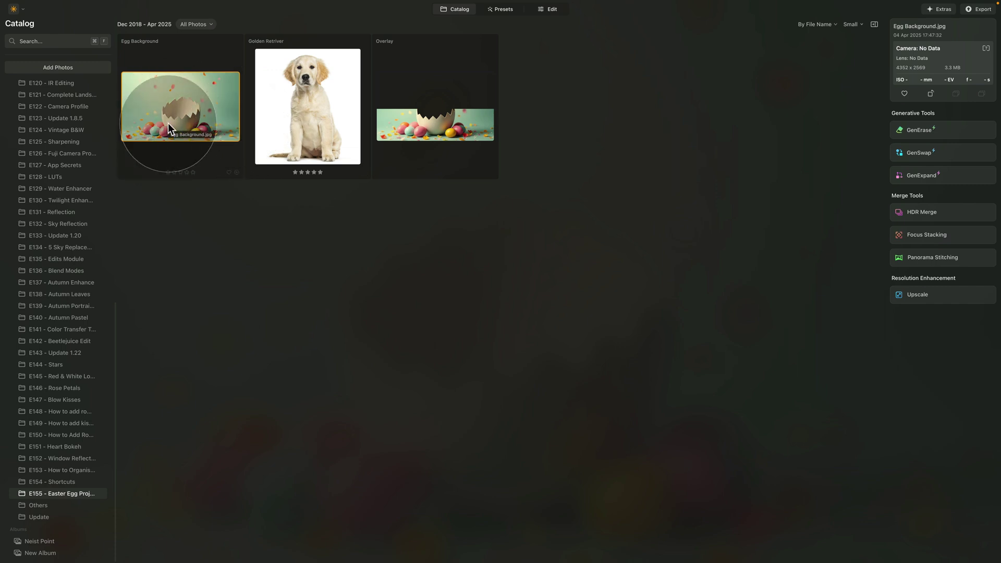
left_click(314, 108)
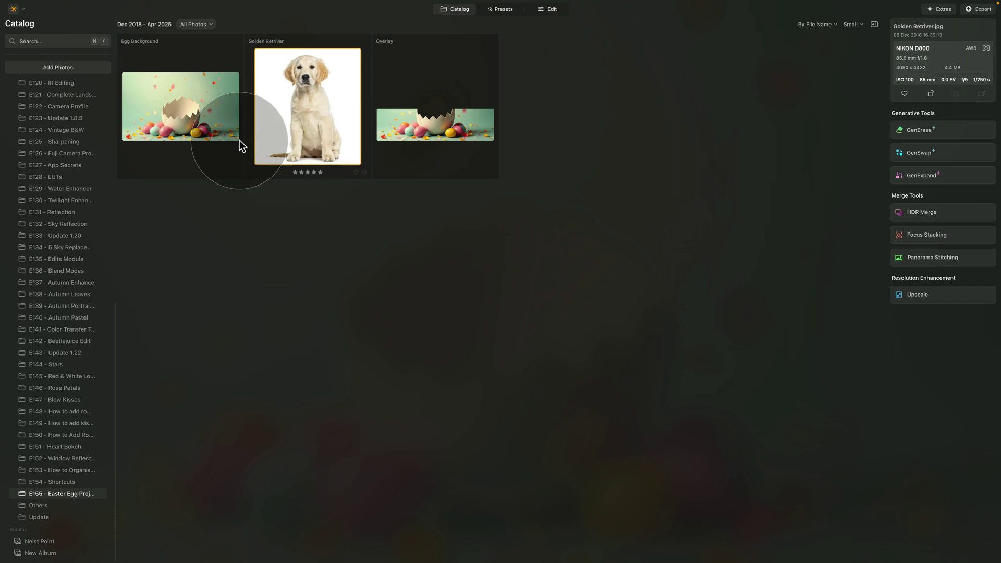
Open the Egg Background image for editing and add the Overlay image as a layer
left_click(186, 94)
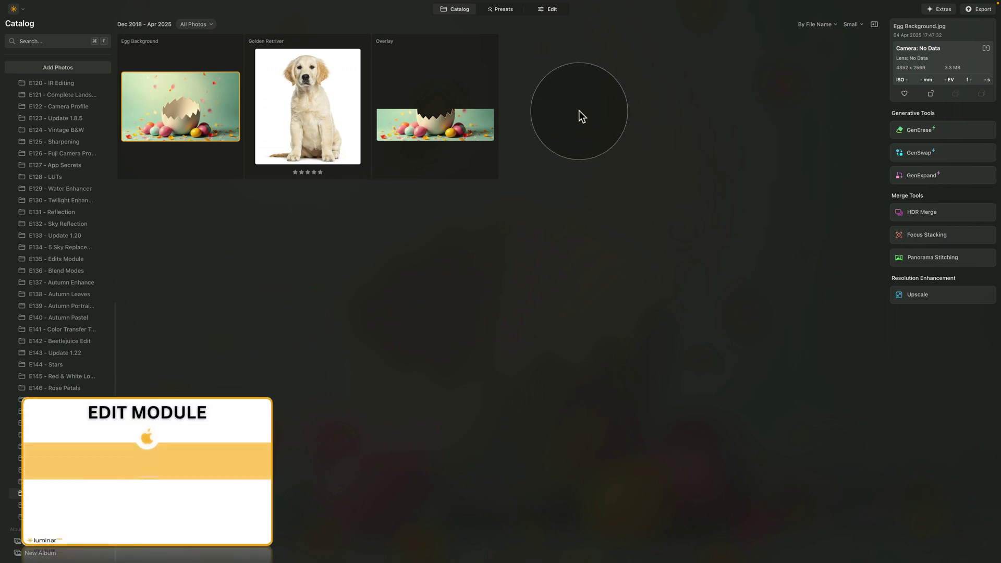
left_click(553, 10)
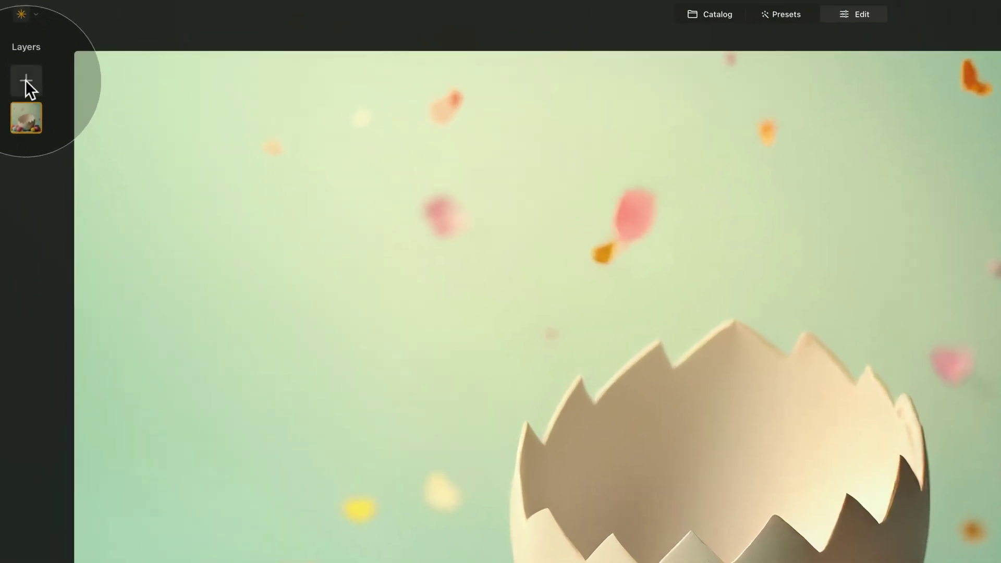
left_click(16, 52)
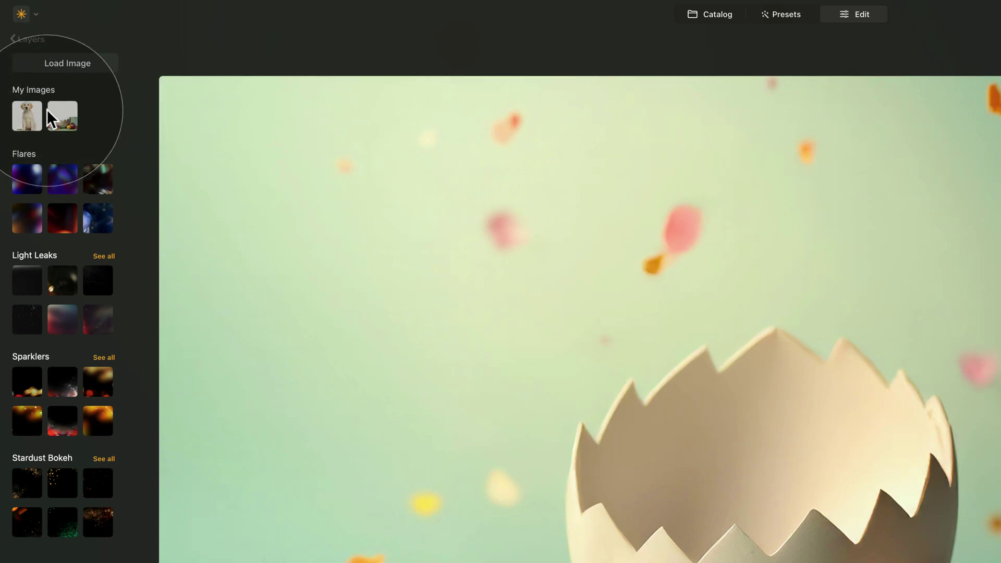
left_click(90, 64)
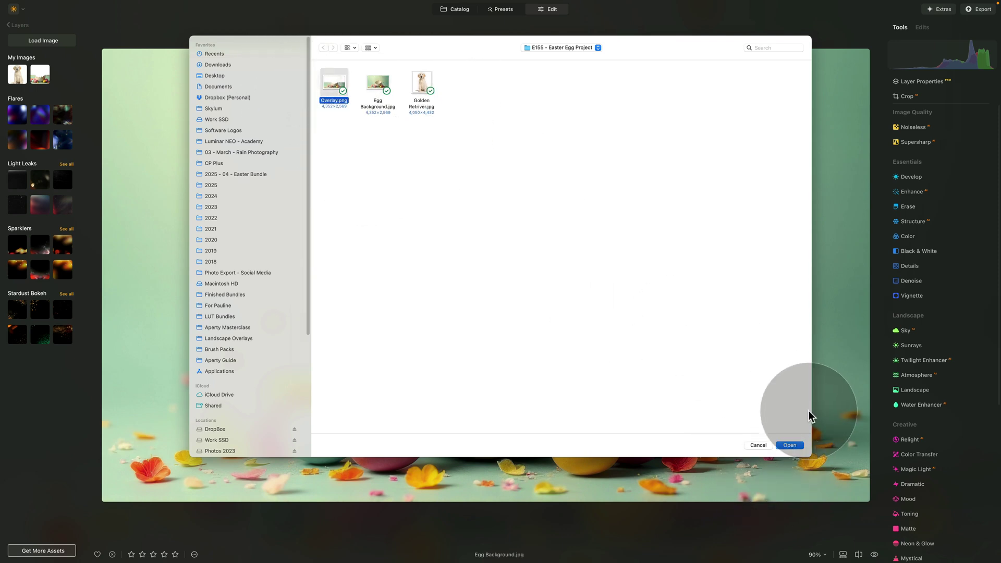
left_click(765, 445)
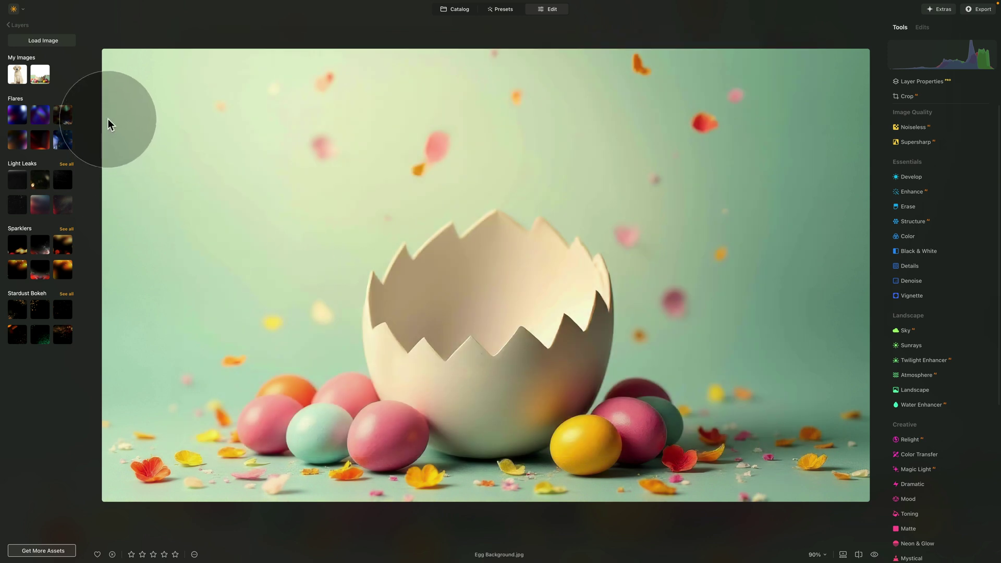
left_click(41, 77)
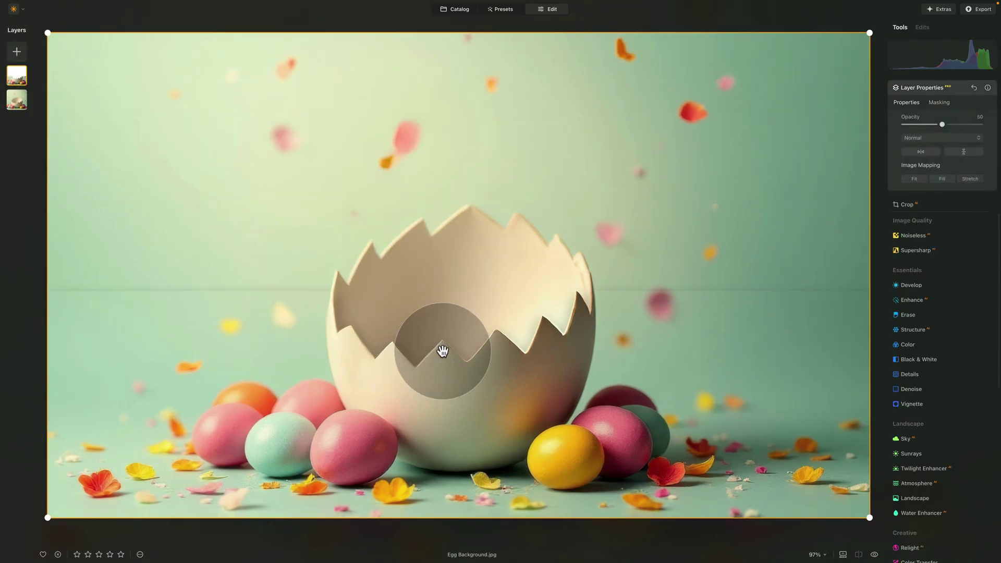
Add the golden retriever image as another layer and set its image mapping to Fit
left_click(18, 52)
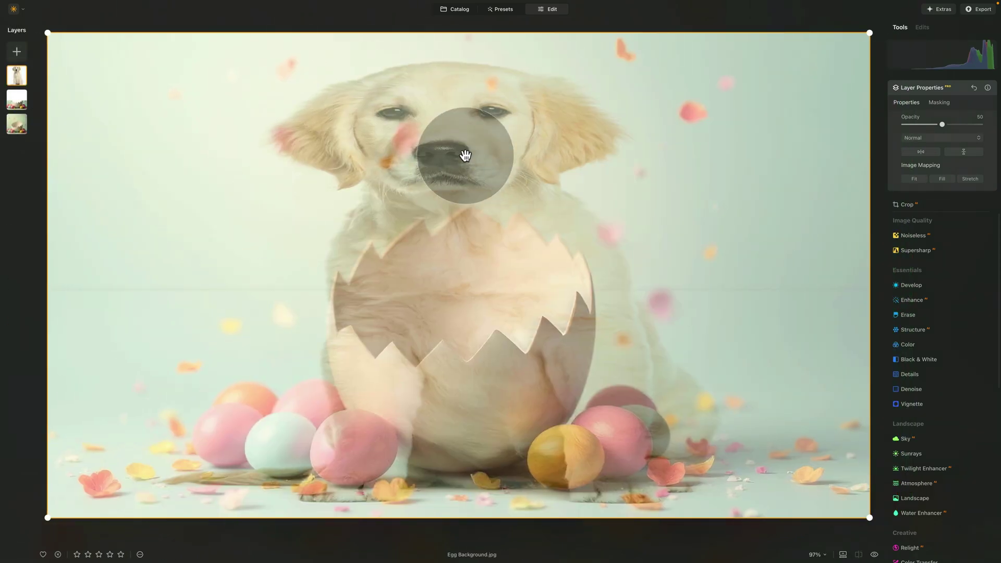
key("super+minus")
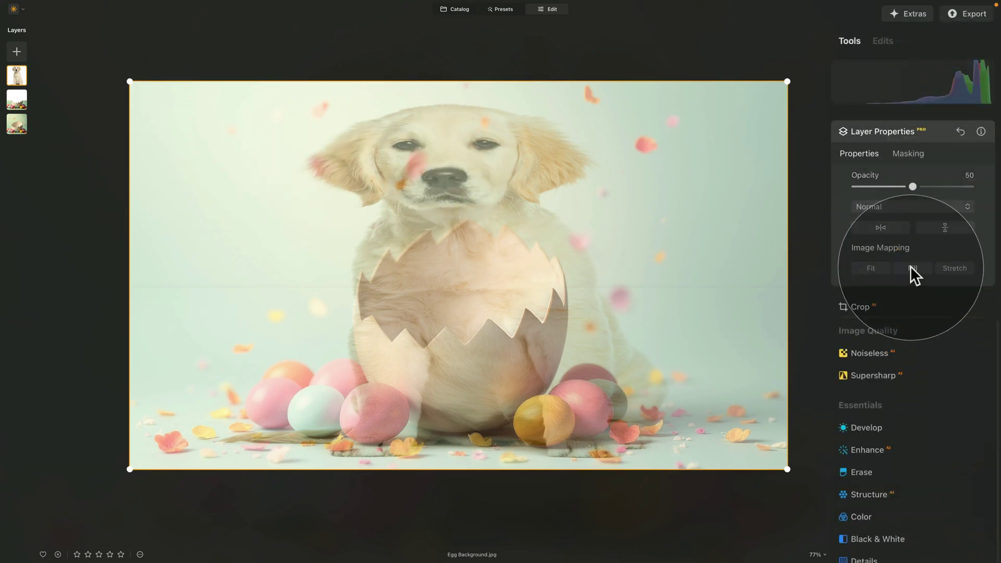
left_click(911, 268)
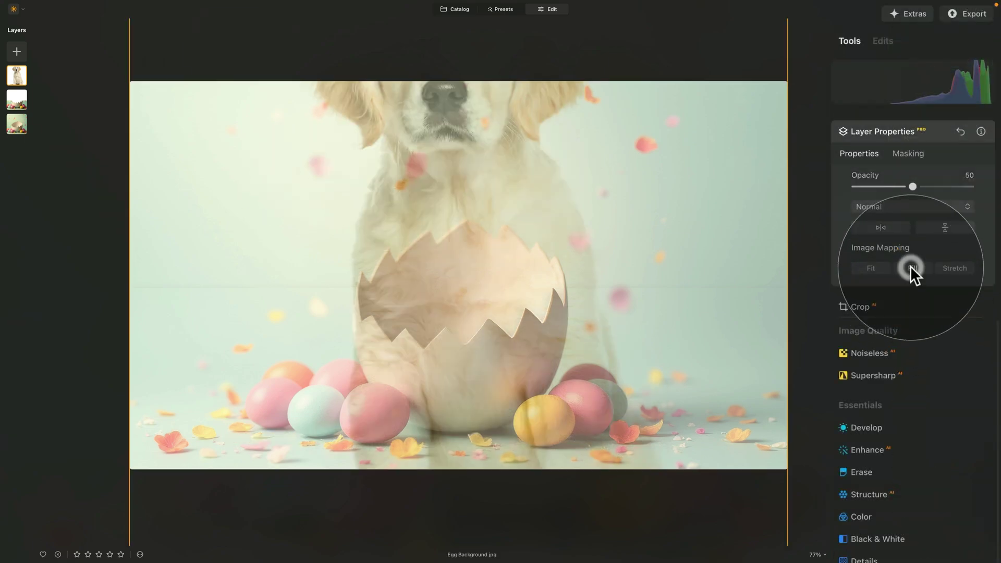
left_click(871, 268)
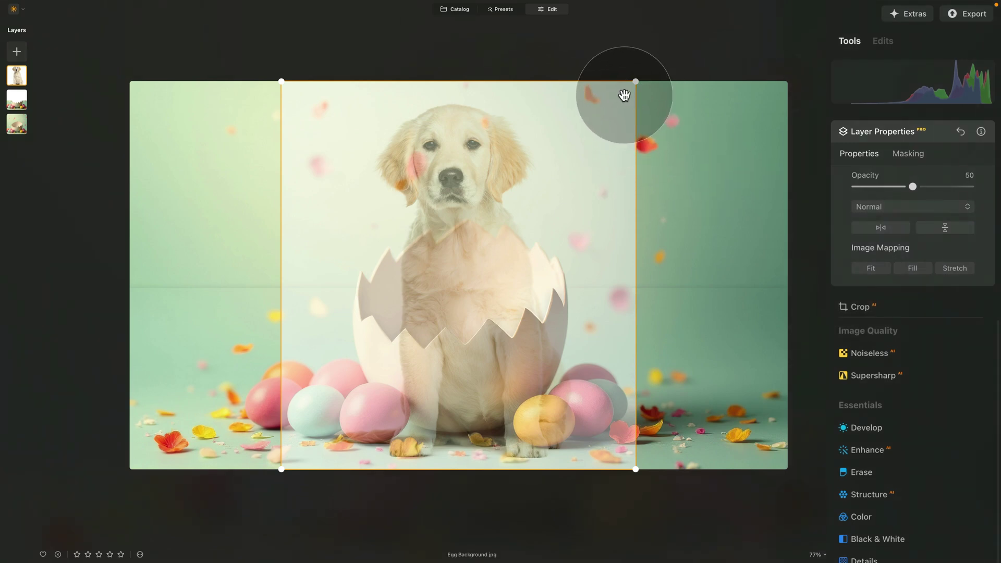
Scale down and position the golden retriever layer over the eggshell, with its opacity at 100
left_click_drag(635, 81, 577, 147)
left_click_drag(453, 250, 494, 209)
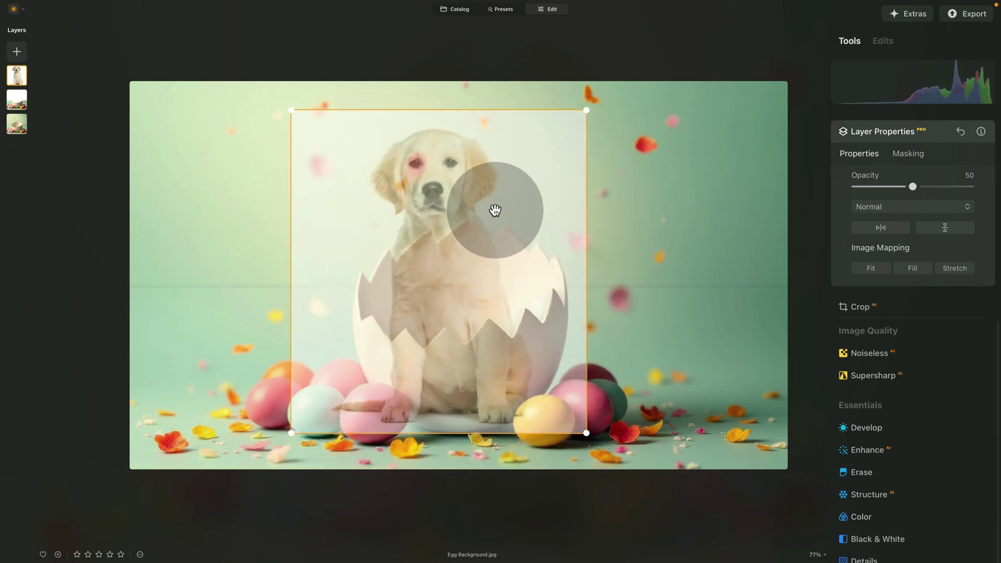
left_click_drag(912, 187, 998, 189)
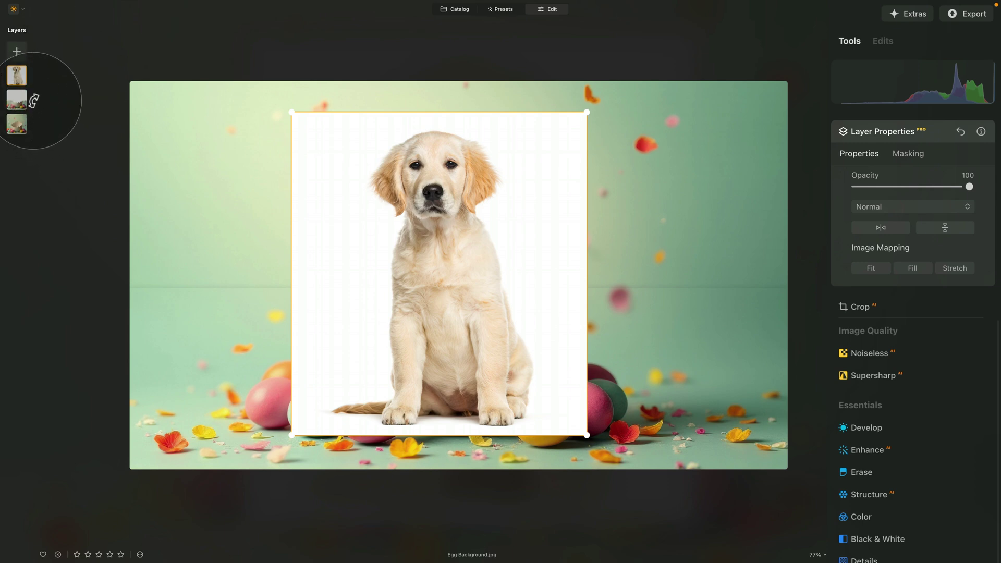
Move the overlay layer above the golden retriever layer and set the overlay's opacity to 100
left_click_drag(20, 101, 17, 75)
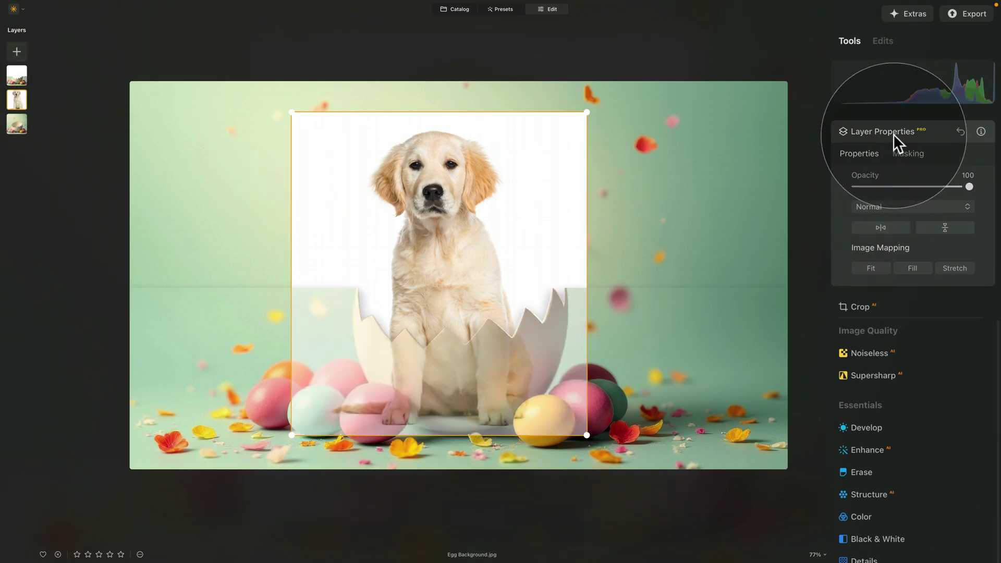
left_click(17, 76)
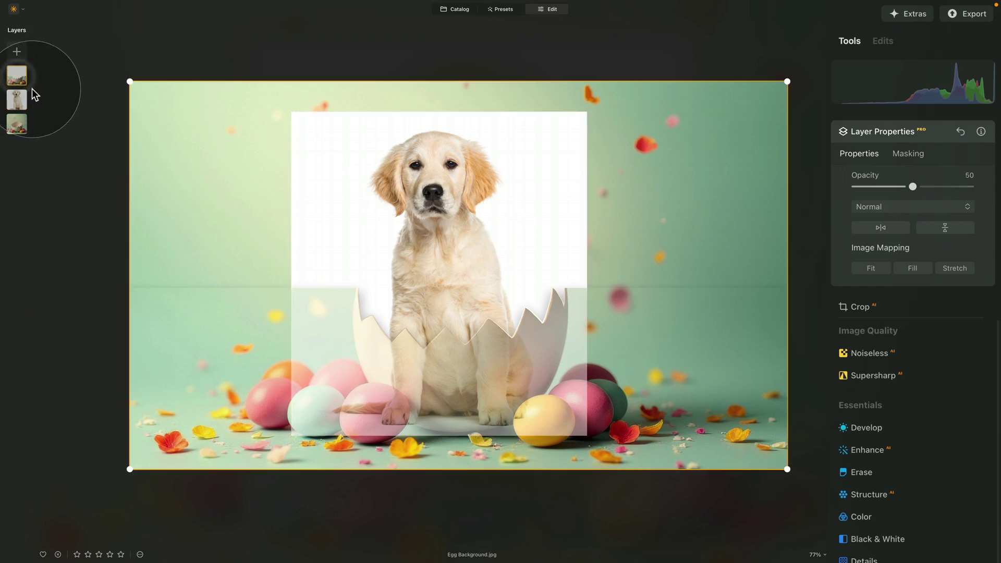
left_click_drag(911, 186, 983, 202)
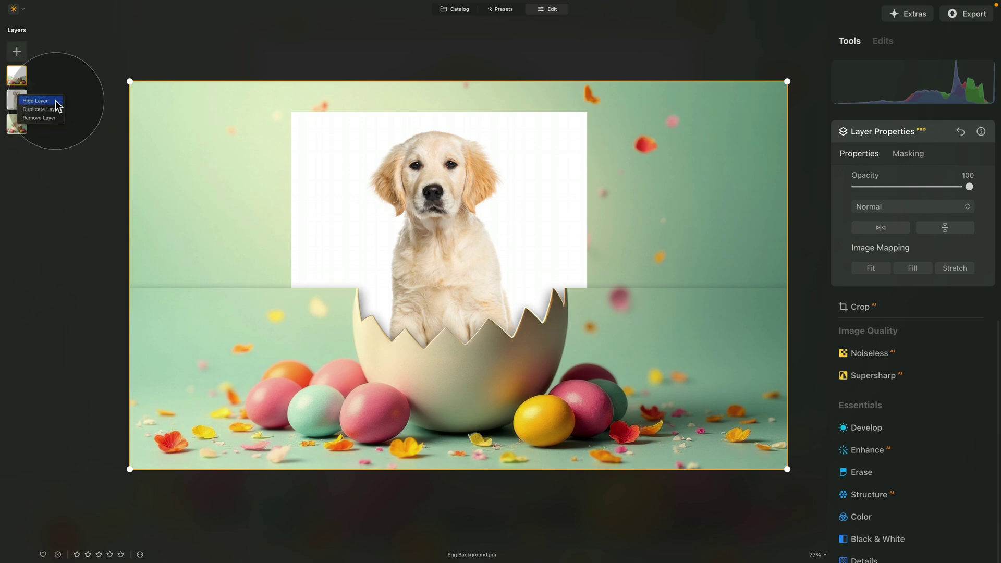
Hide the golden retriever layer and inspect the overlay's horizontal seam beside the eggshell
left_click(44, 102)
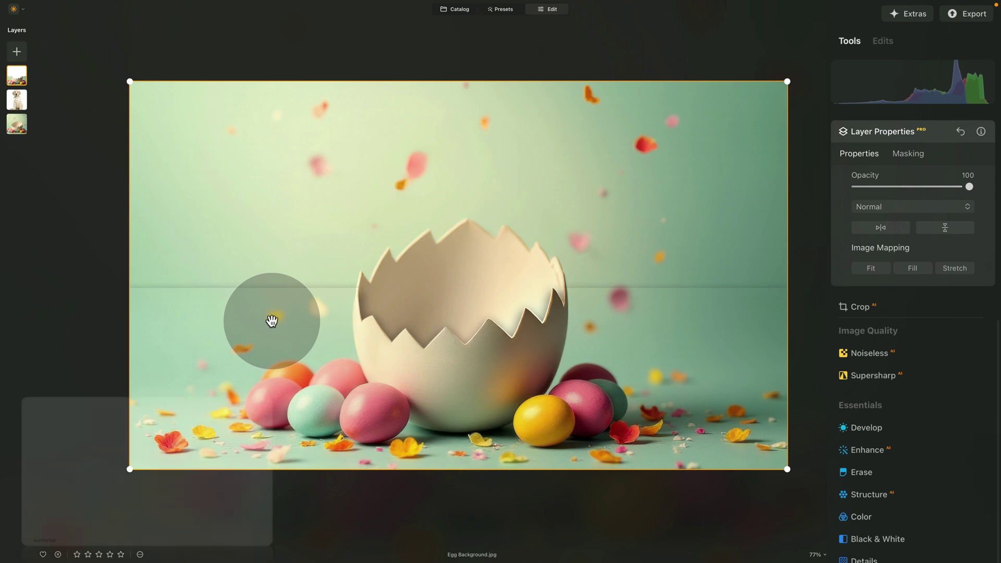
key("ctrl+plus")
key("ctrl+plus")
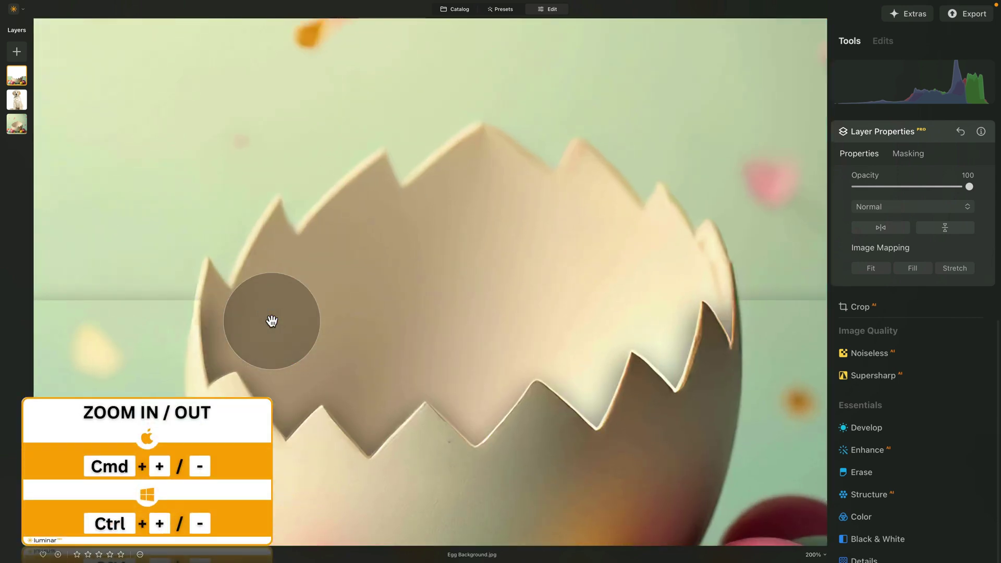
key("ctrl+plus")
key("ctrl+minus")
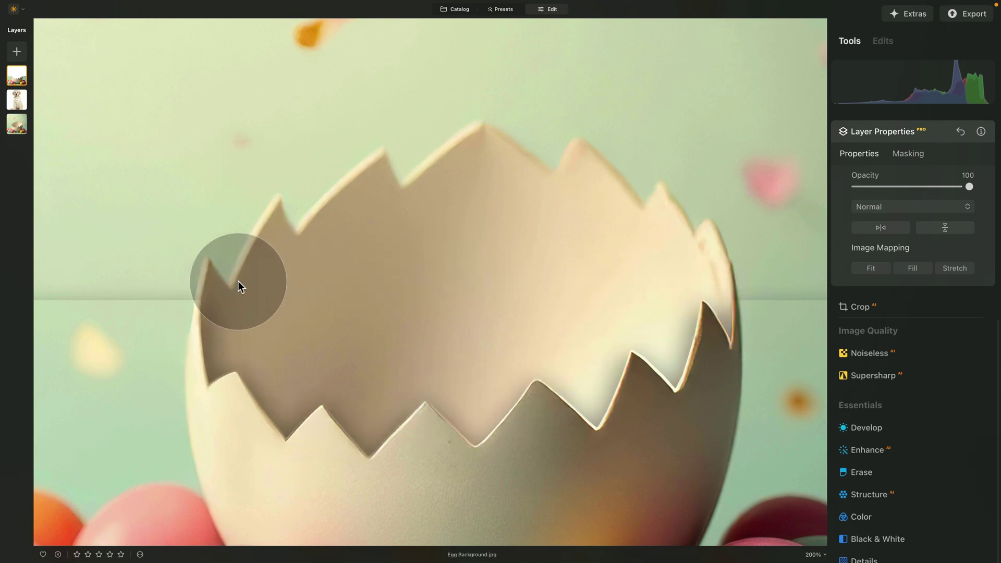
left_click_drag(237, 281, 446, 286)
left_click_drag(283, 295, 625, 277)
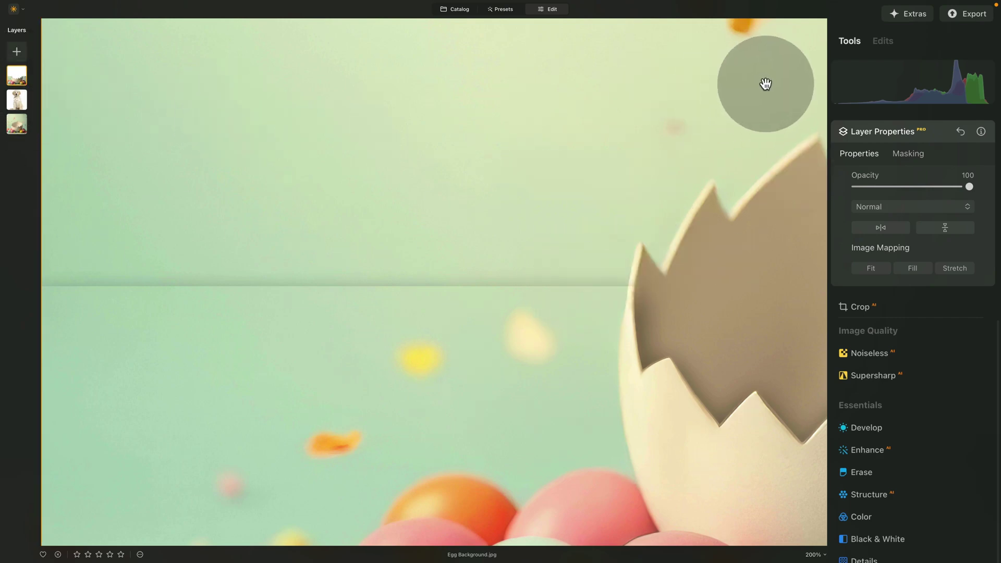
Erase the overlay's horizontal seam left of the eggshell with straight mask brush strokes at softness 10
left_click(918, 154)
left_click(847, 181)
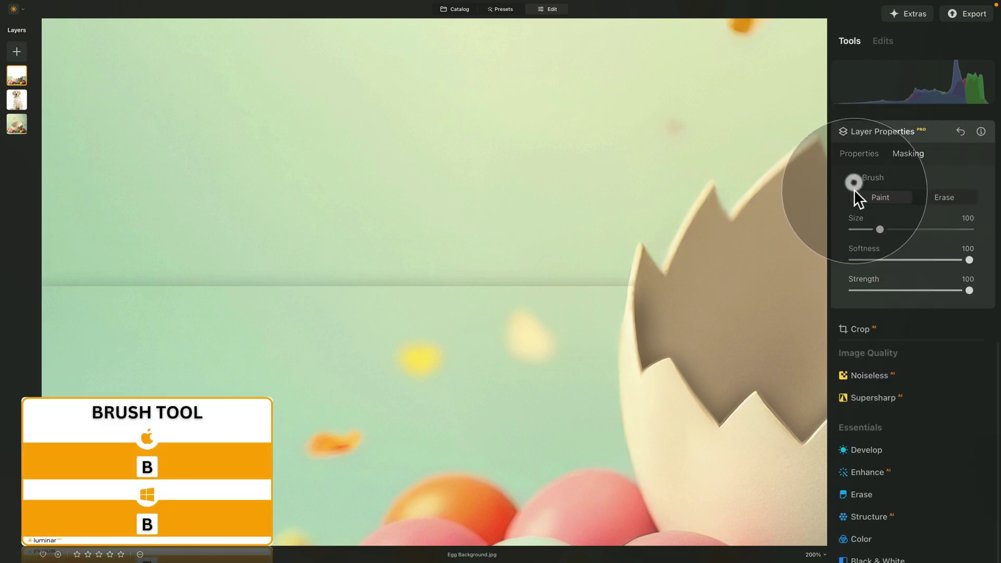
left_click(933, 198)
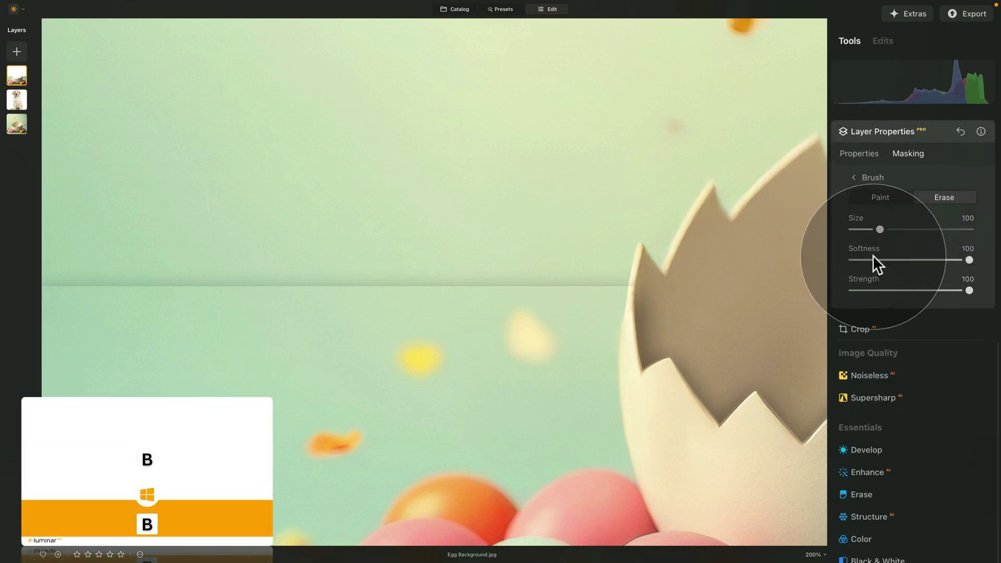
left_click_drag(869, 259, 861, 260)
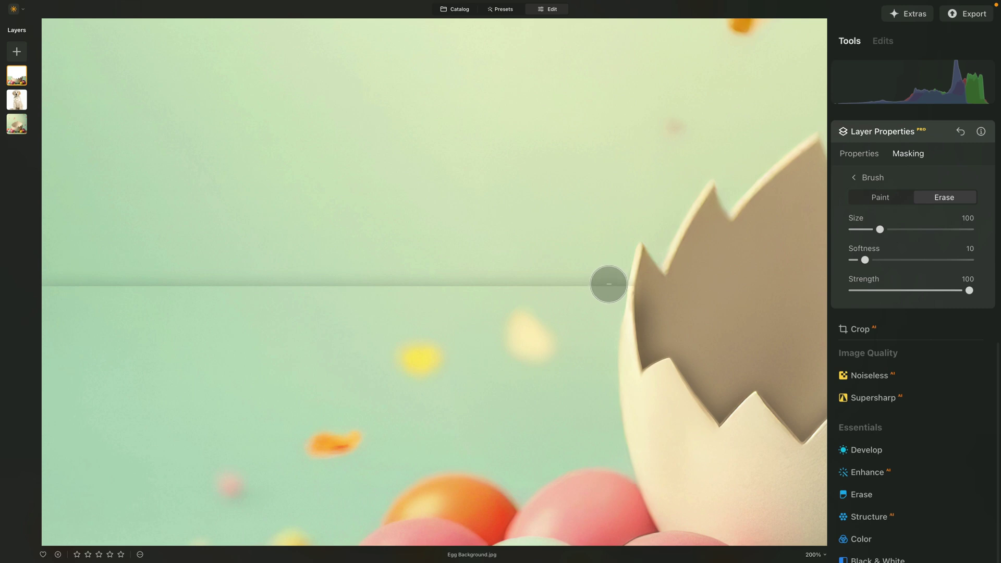
left_click(328, 287)
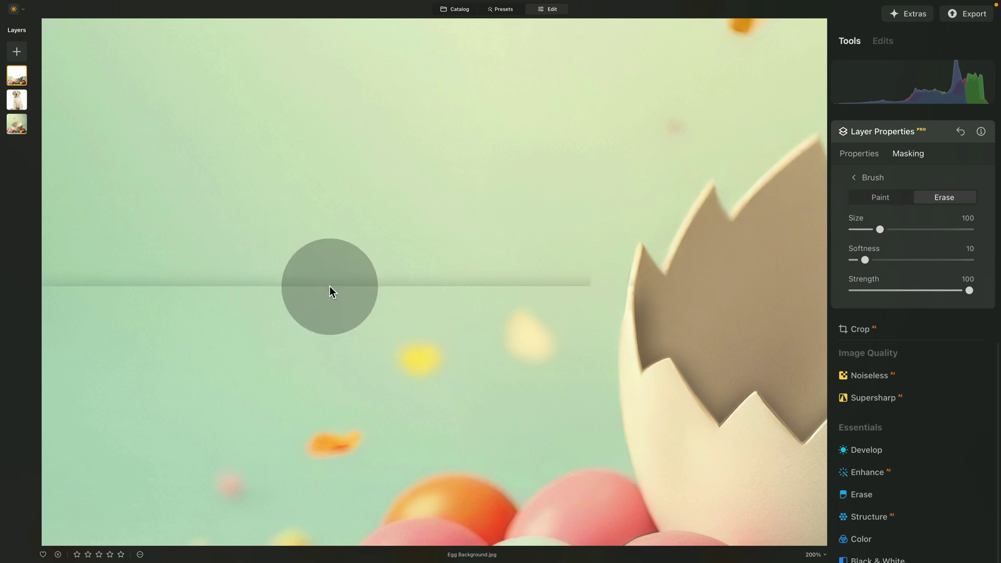
left_click(474, 293, "shift")
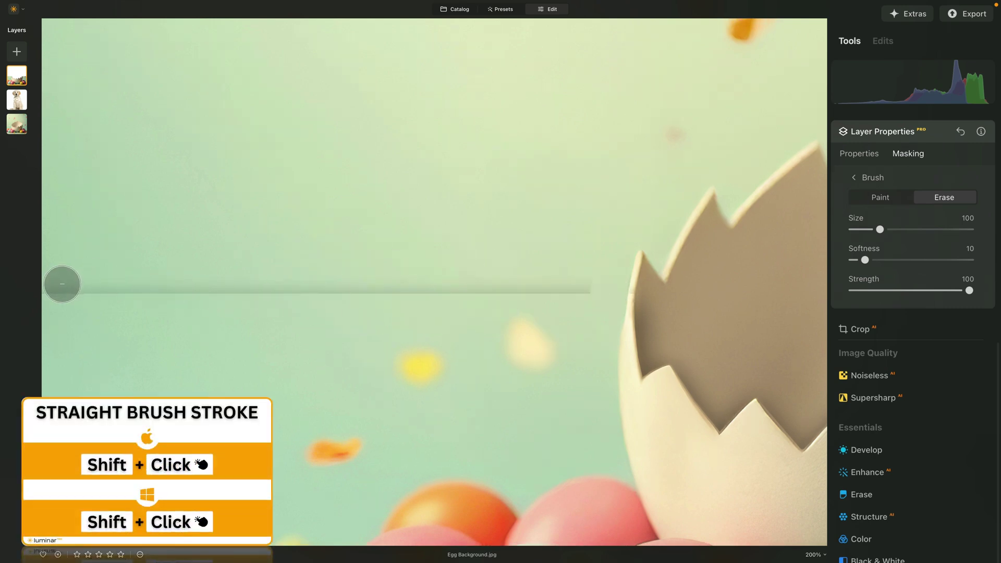
left_click(43, 281, "shift")
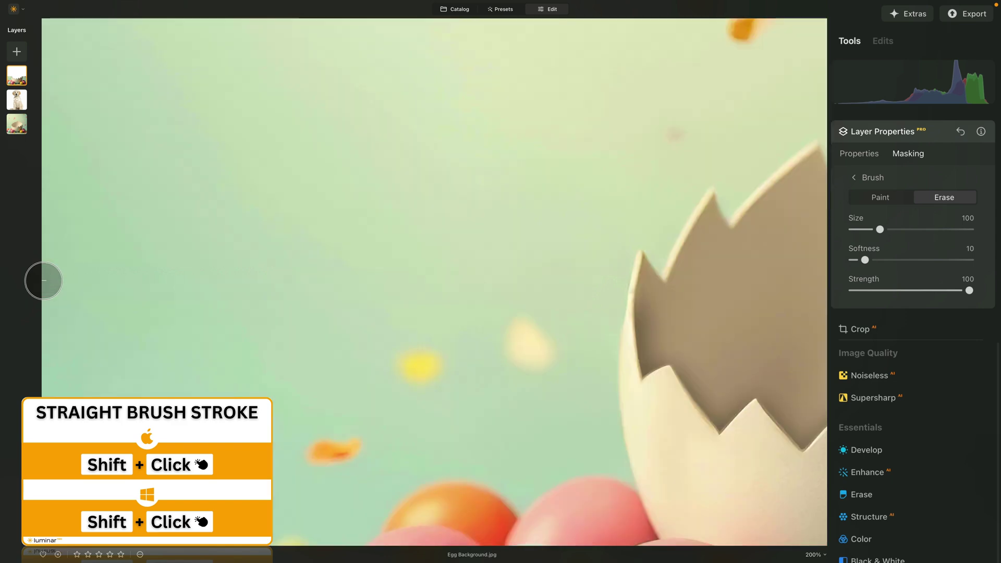
left_click_drag(571, 275, 52, 279)
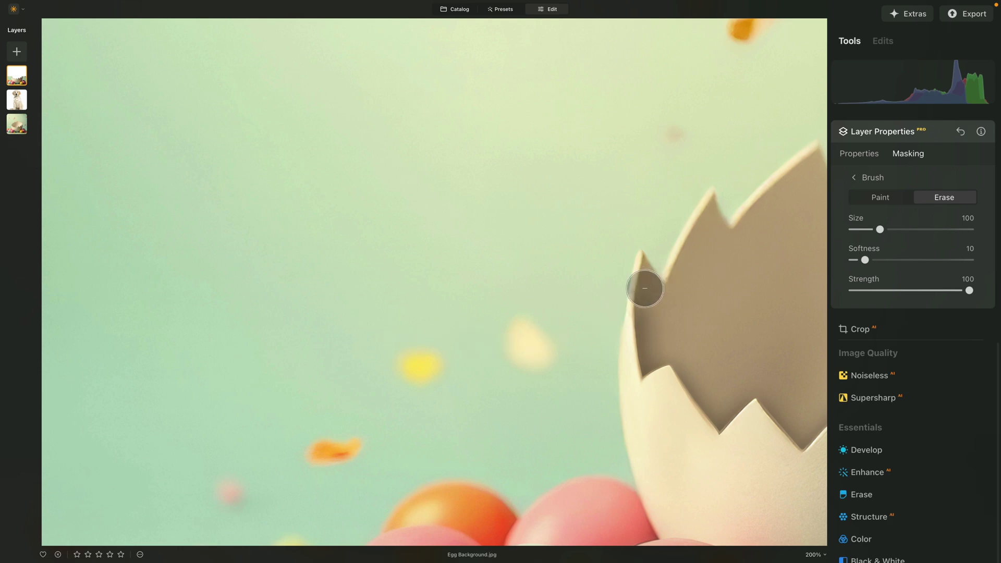
Erase the leftover overlay seam along the eggshell's upper-left edge with the mask brush
scroll(654, 287, "up", 5)
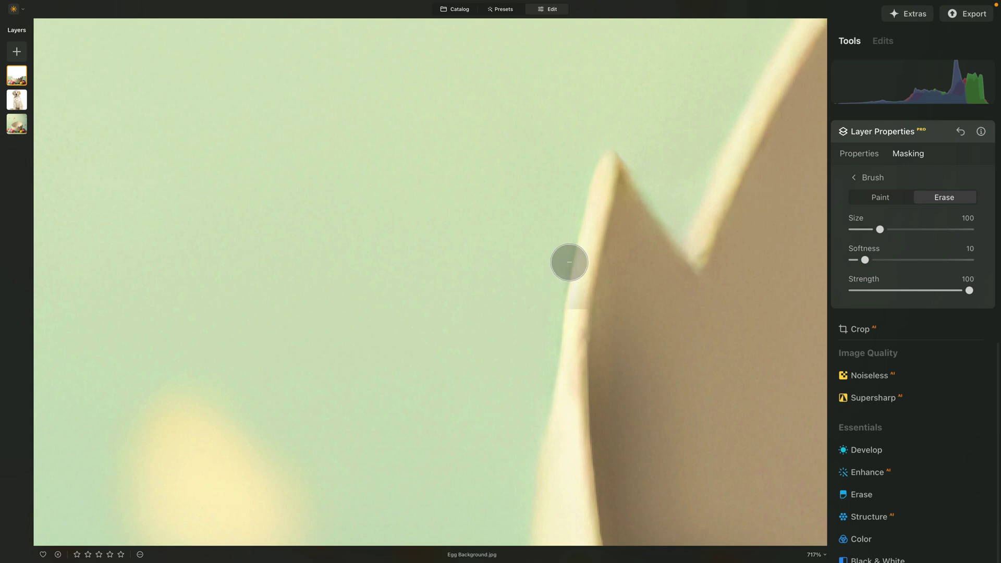
left_click(598, 166)
left_click_drag(594, 195, 565, 323)
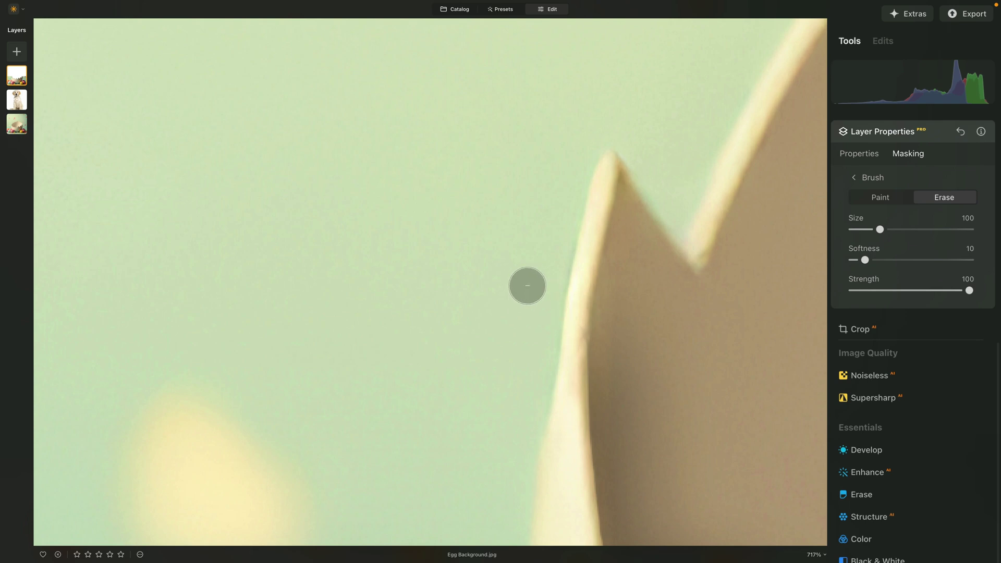
Erase the overlay's horizontal seam between the eggshell's right edge and the image border with the mask brush
key("super+0")
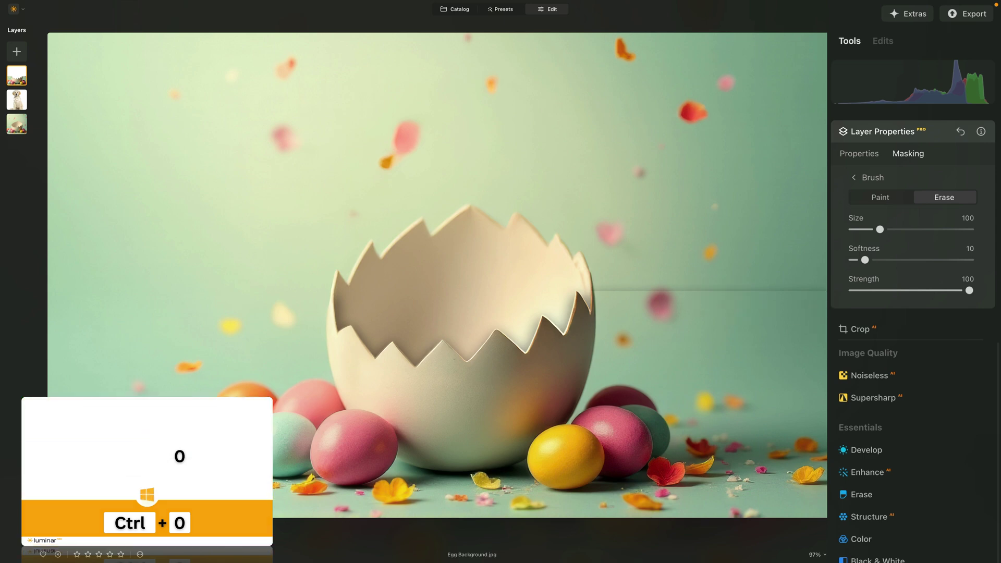
scroll(824, 305, "up", 3)
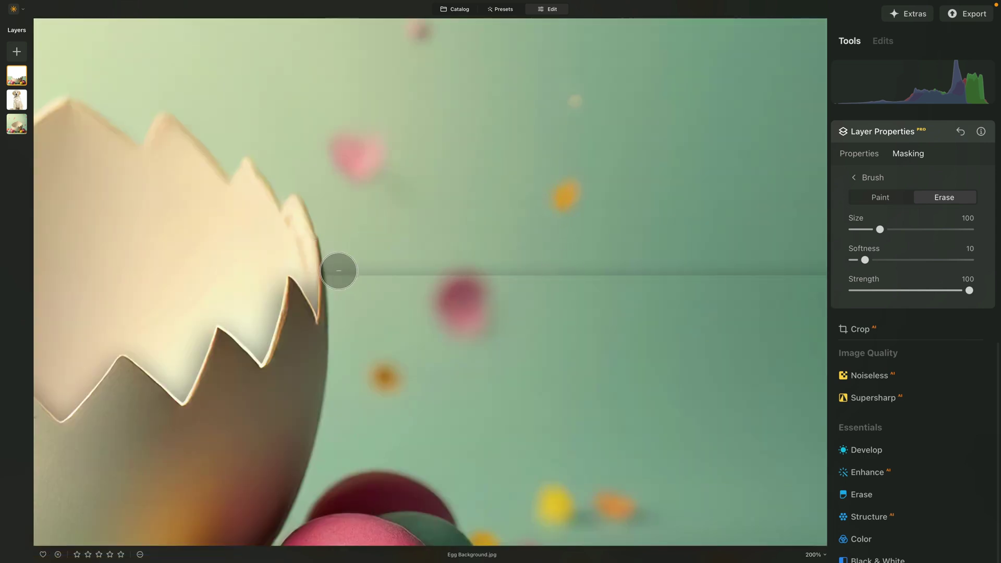
scroll(646, 239, "right", 1)
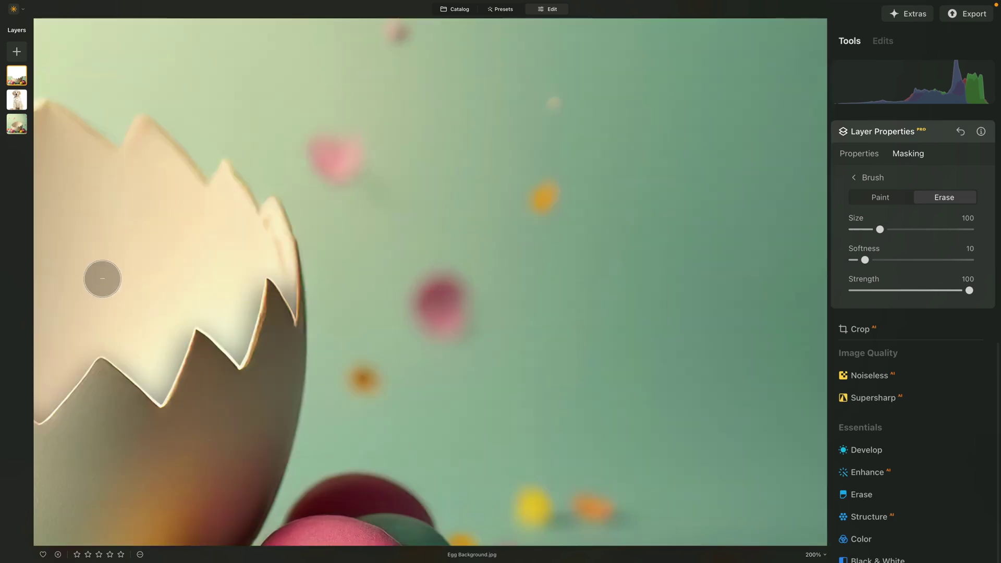
scroll(102, 278, "up", 3)
scroll(531, 276, "up", 1)
mouse_move(522, 268)
left_mouse_down()
mouse_move(548, 272)
mouse_move(520, 275)
left_mouse_up()
scroll(427, 281, "down", 5)
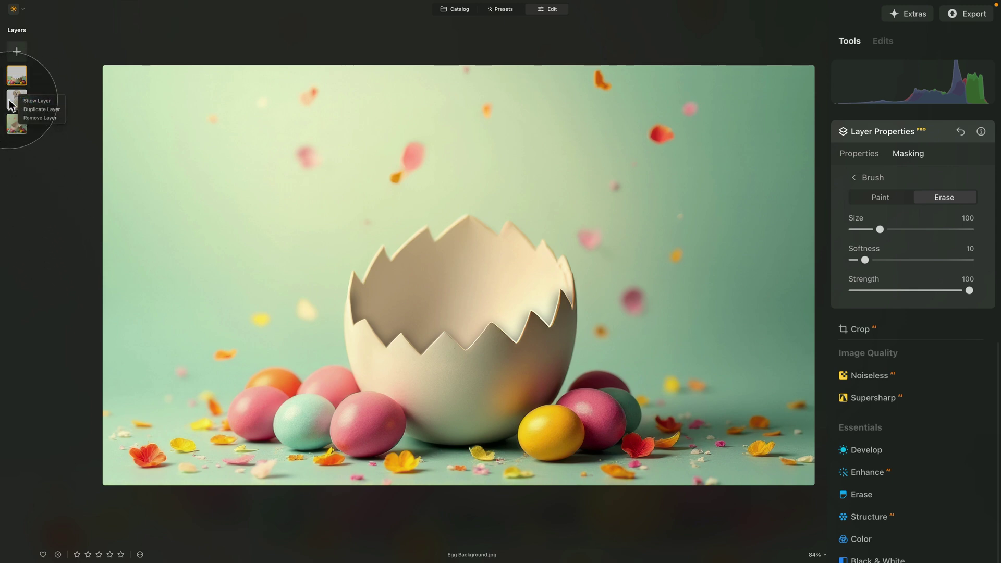
Show the golden retriever layer and hide the overlay layer above it
left_click(52, 101)
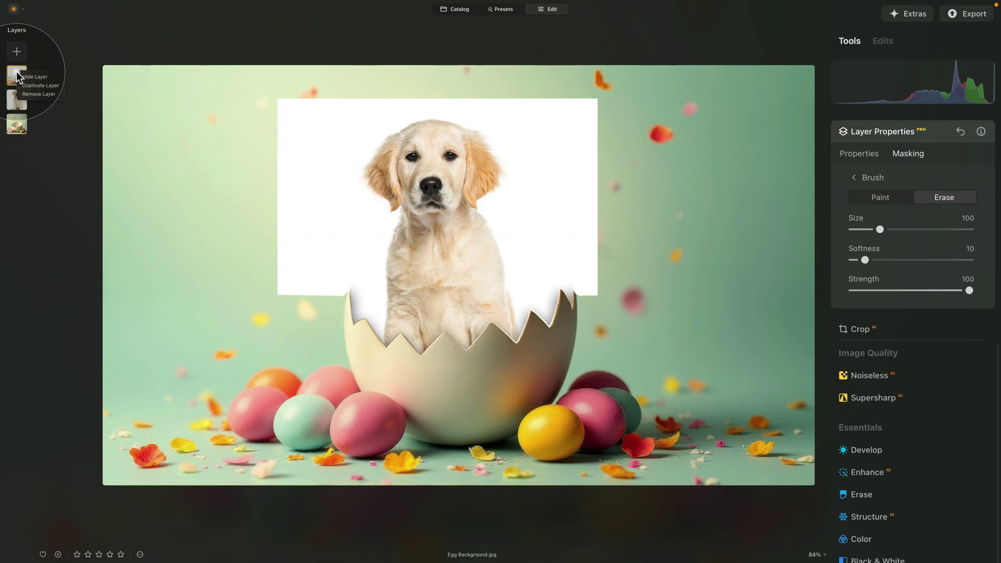
left_click(34, 77)
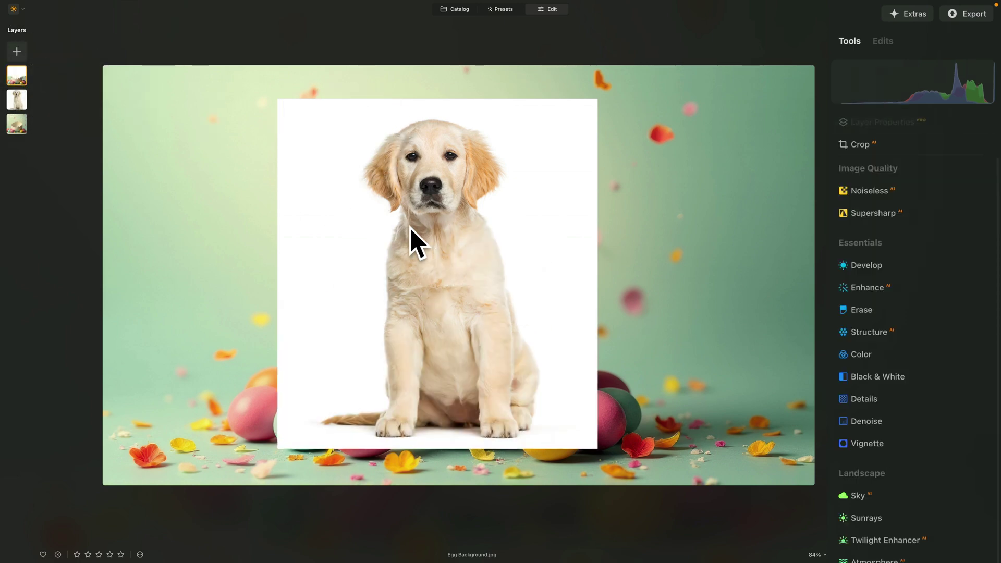
left_click(396, 250)
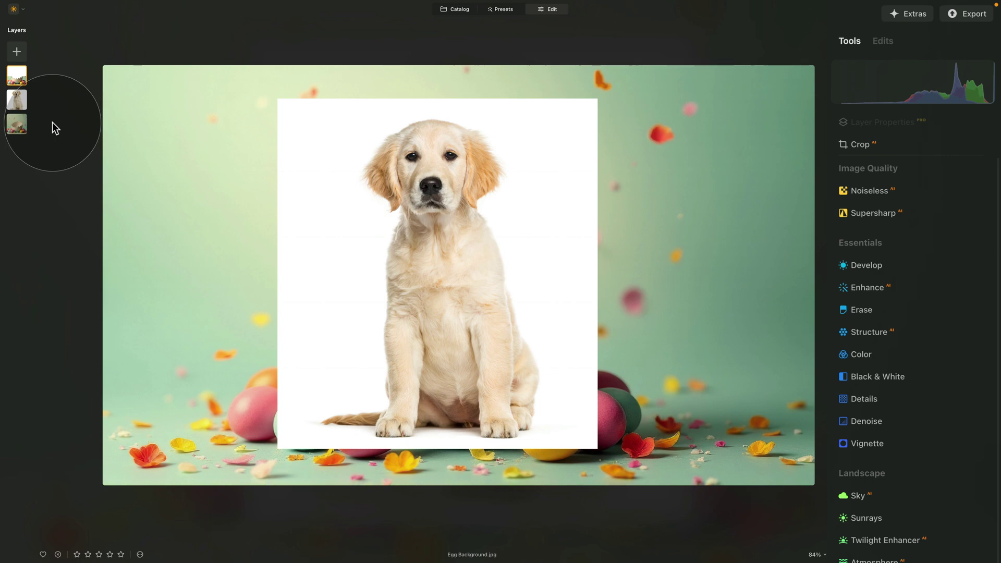
Remove the background from the golden retriever layer, keeping only the main object, and check the cutout's edges and refinement mask
left_click(18, 102)
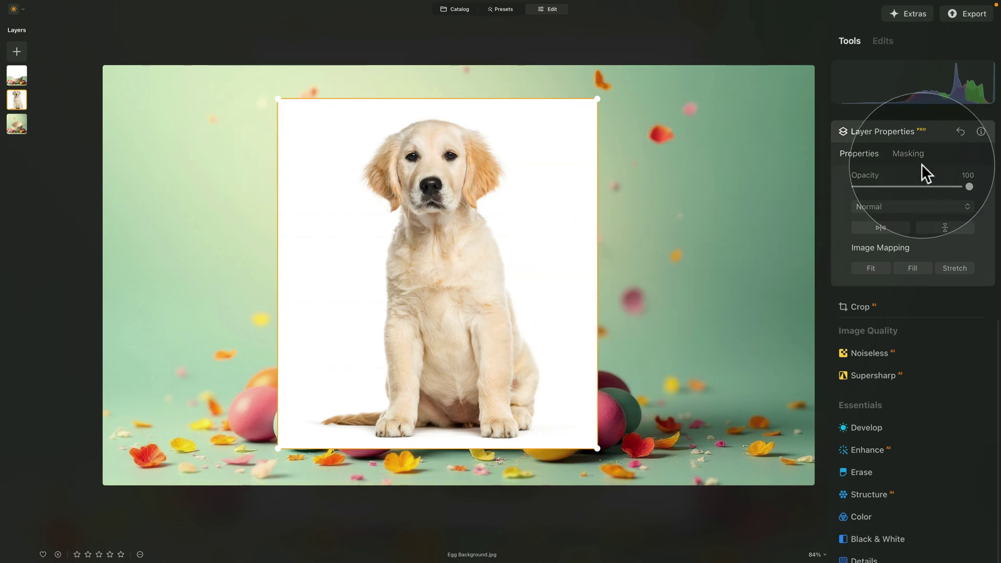
left_click(907, 153)
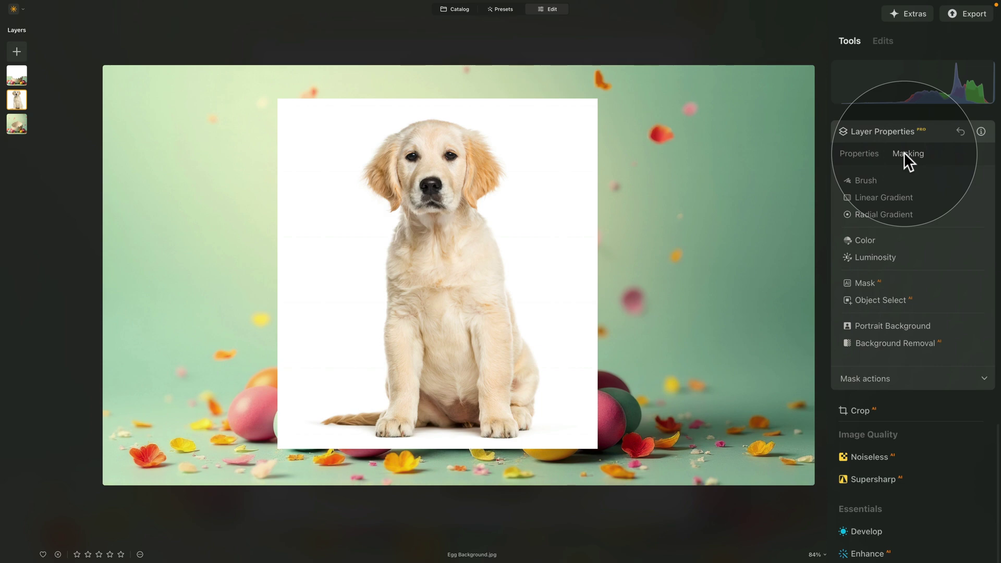
left_click(917, 343)
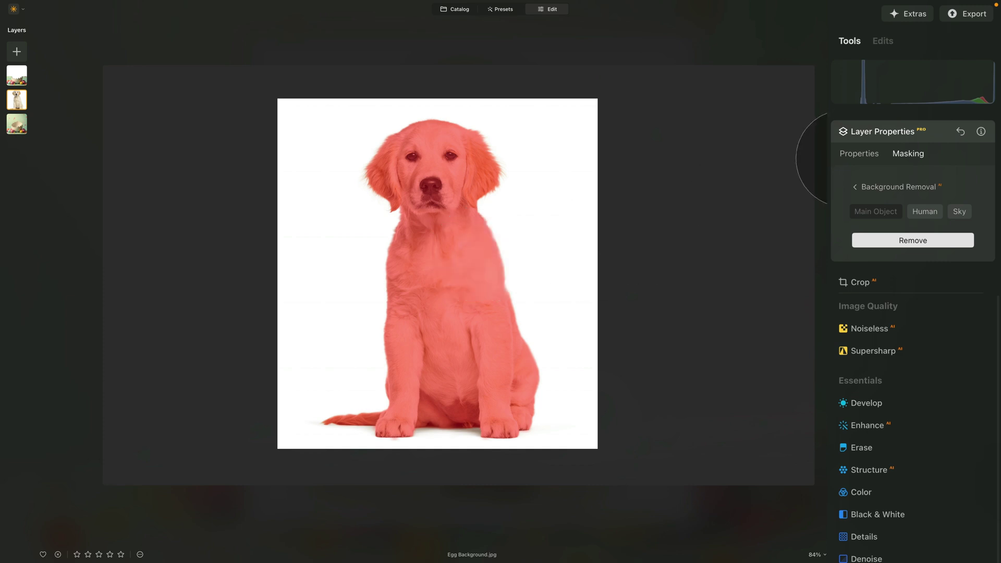
left_click(930, 240)
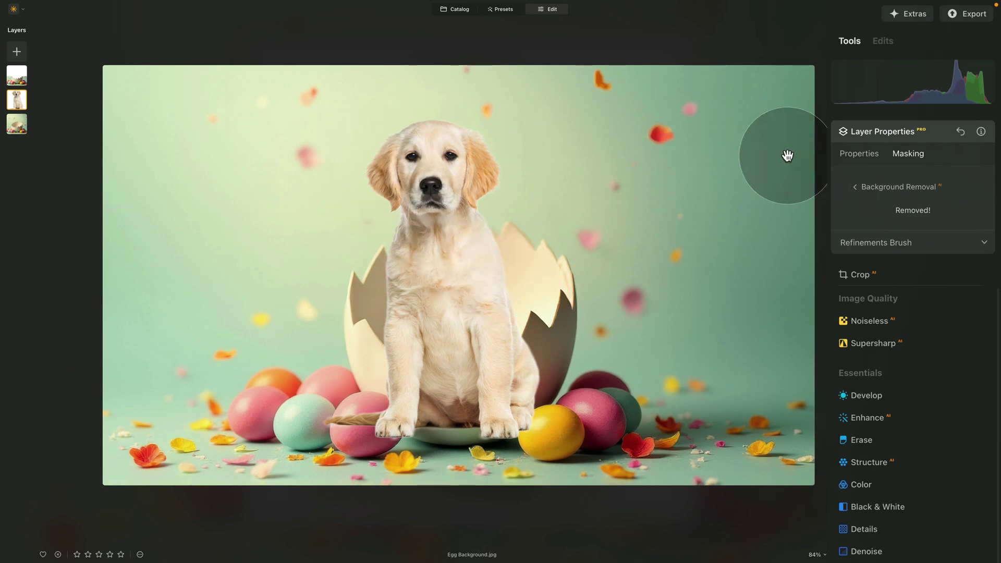
scroll(436, 130, "up", 5)
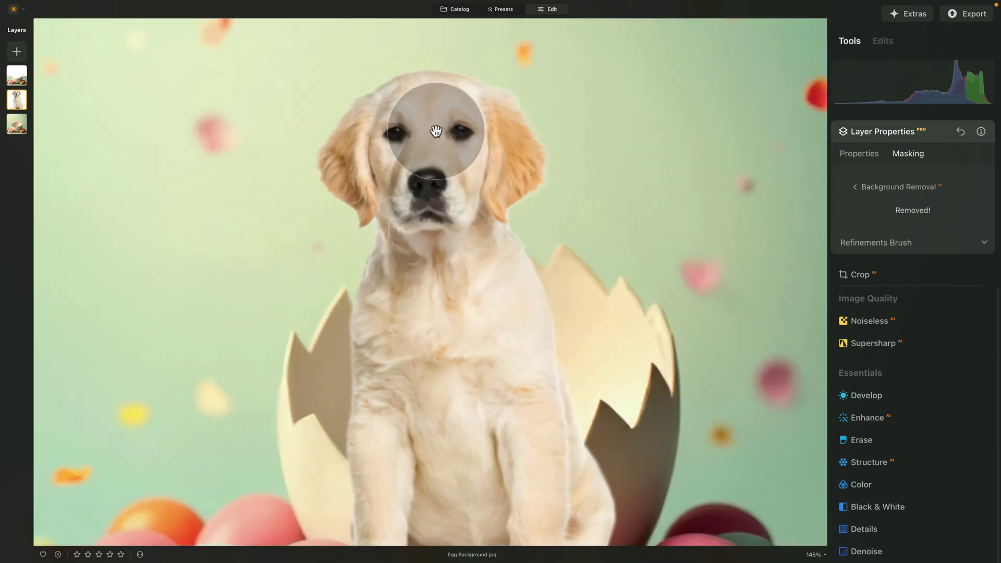
left_click(886, 241)
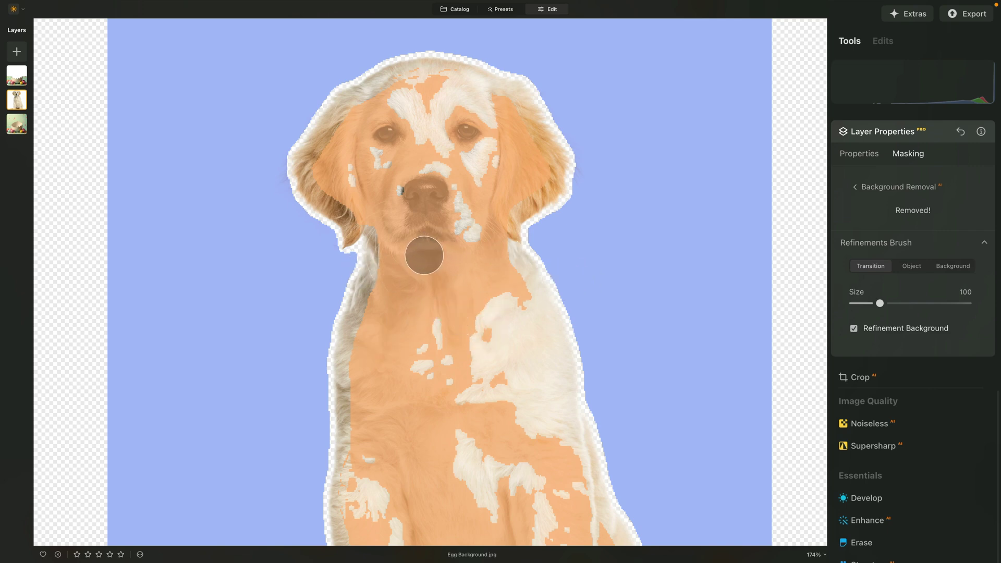
left_click(883, 242)
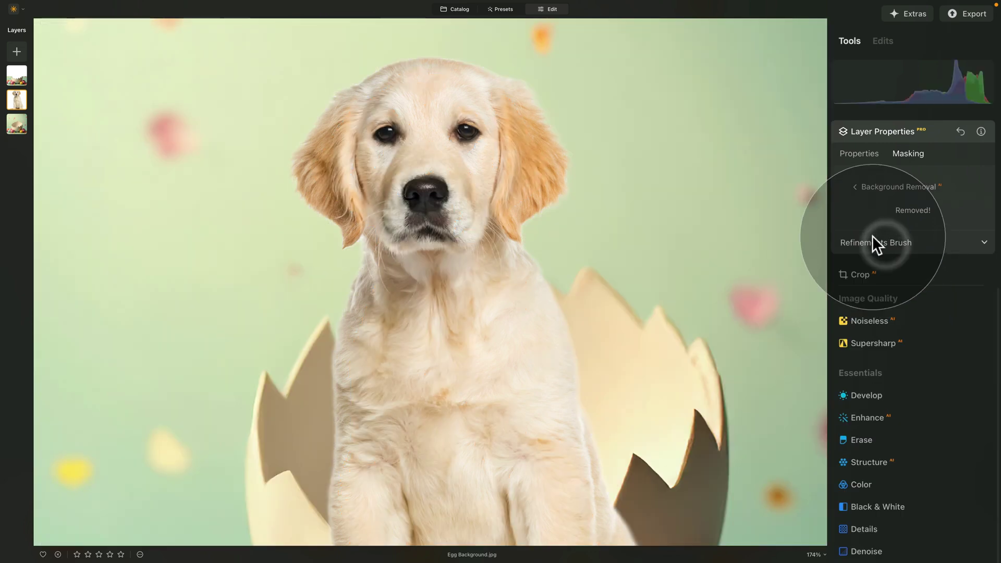
left_click(855, 186)
key("ctrl+0")
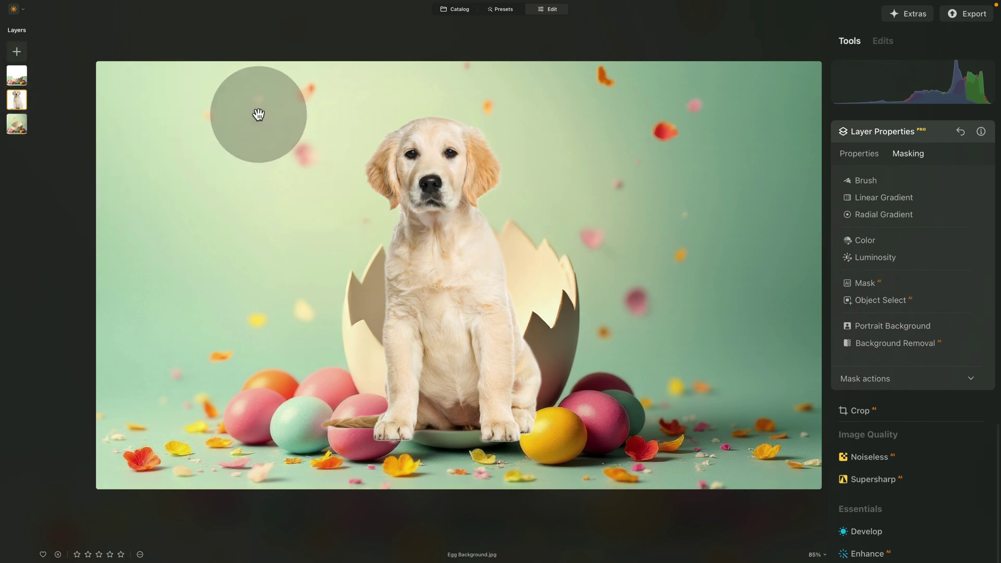
Flip the golden retriever layer horizontally and move the puppy over the middle of the eggshell
left_click(857, 153)
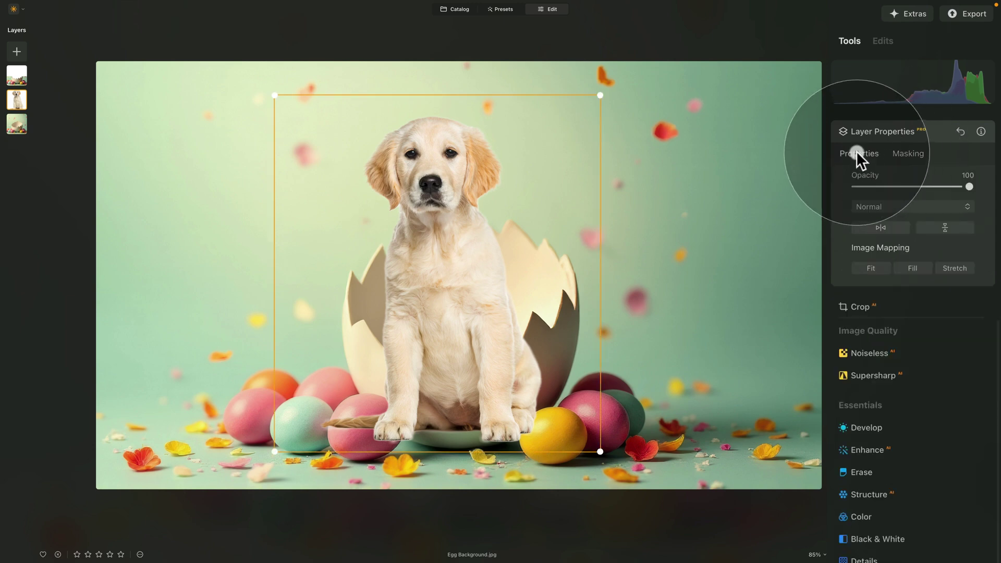
left_click(879, 227)
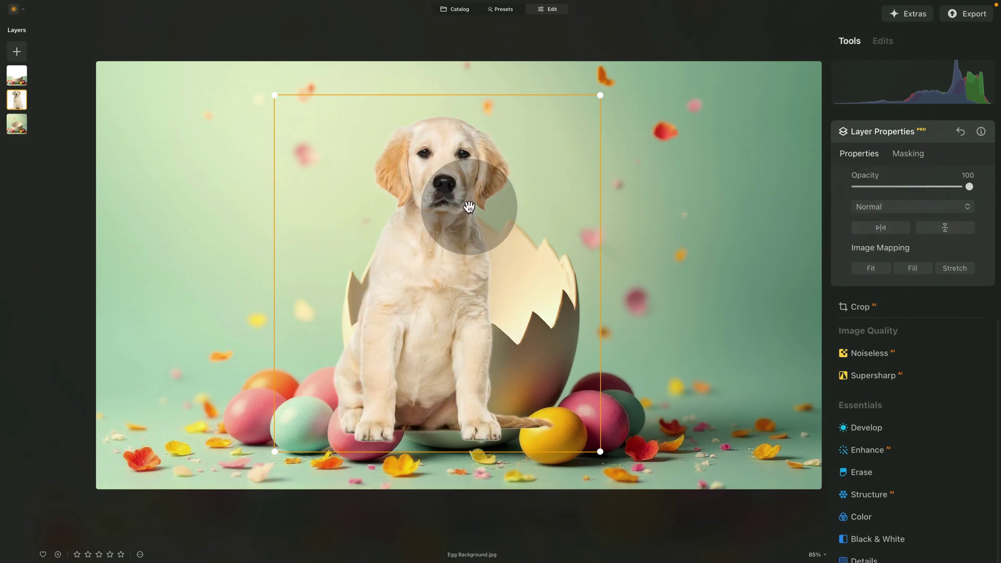
left_click_drag(452, 226, 478, 303)
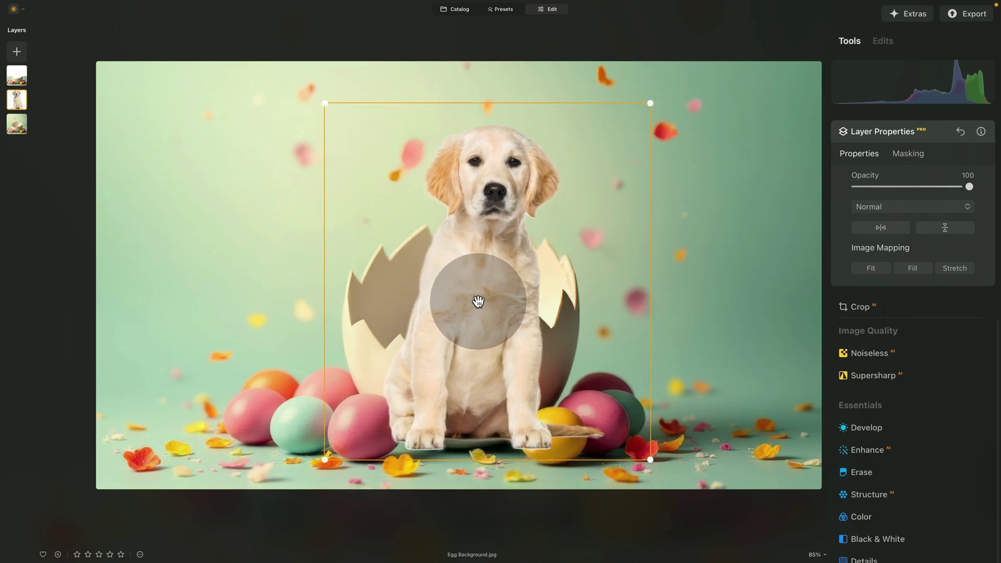
Fit the puppy to the eggshell by shrinking it slightly, tilting it slightly counterclockwise and shifting it a little left
left_click_drag(648, 103, 635, 116)
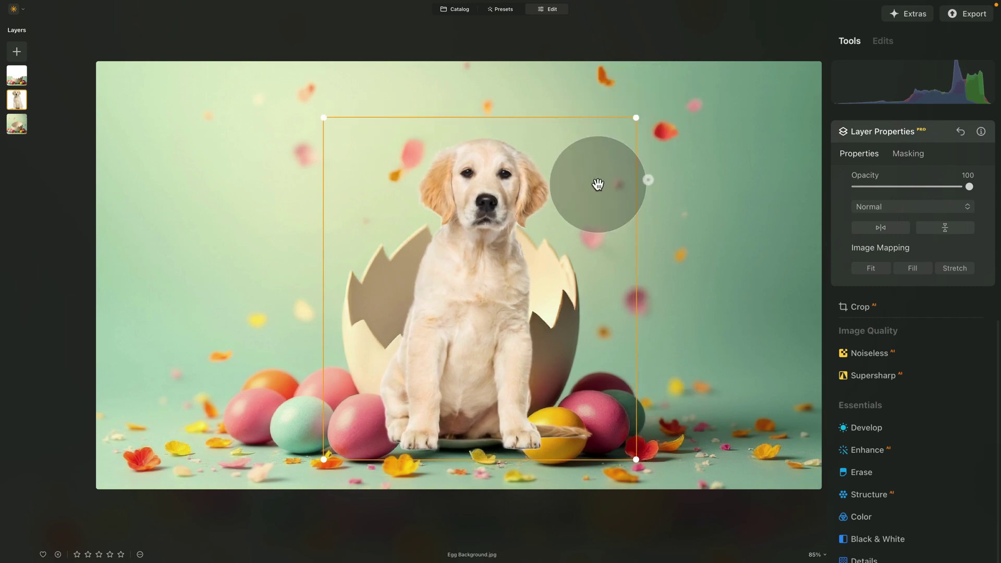
left_click_drag(657, 217, 671, 216)
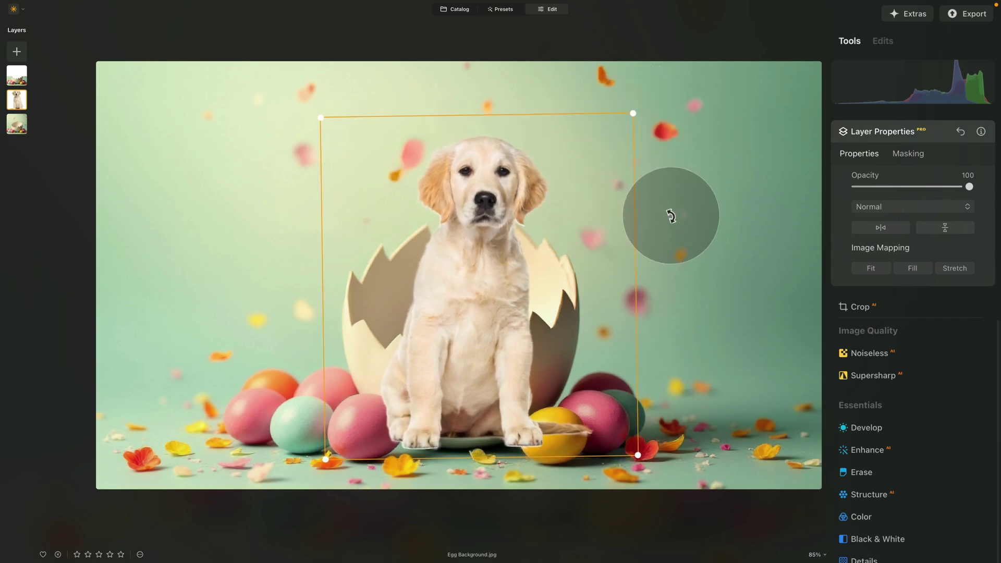
left_click_drag(447, 305, 436, 301)
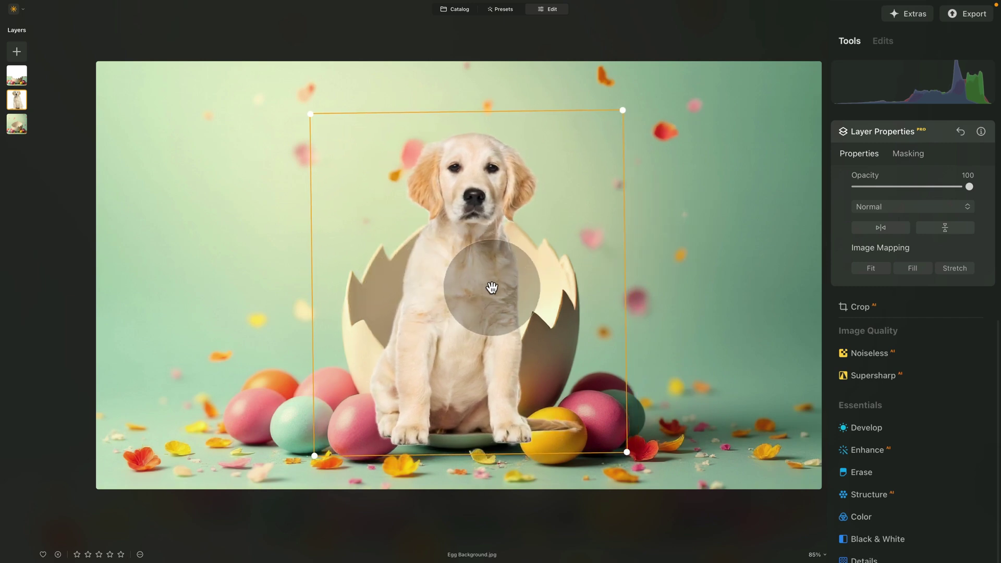
left_click_drag(485, 284, 483, 284)
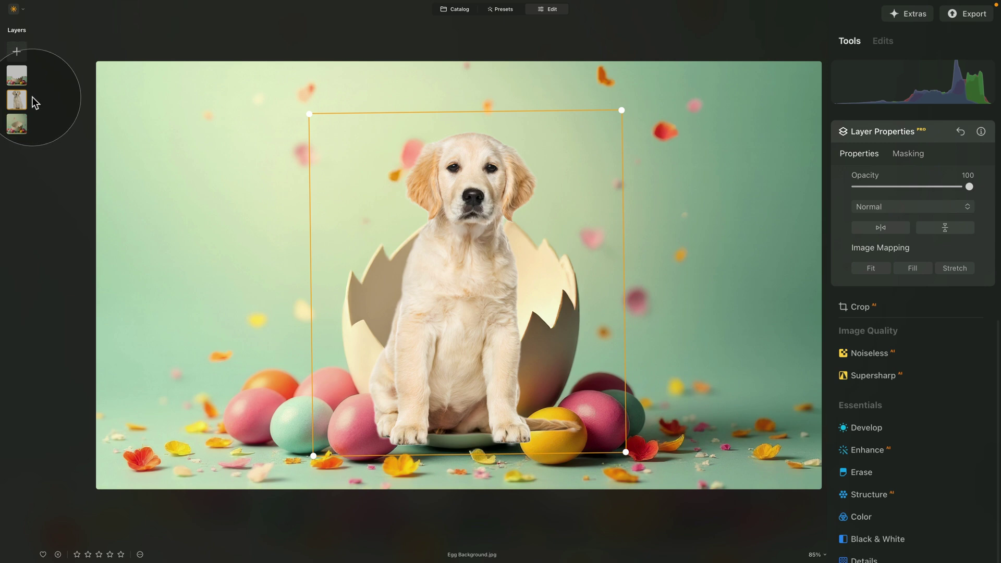
Show the overlay layer so the front of the eggshell covers the puppy's lower body, and close the layer properties
right_click(23, 75)
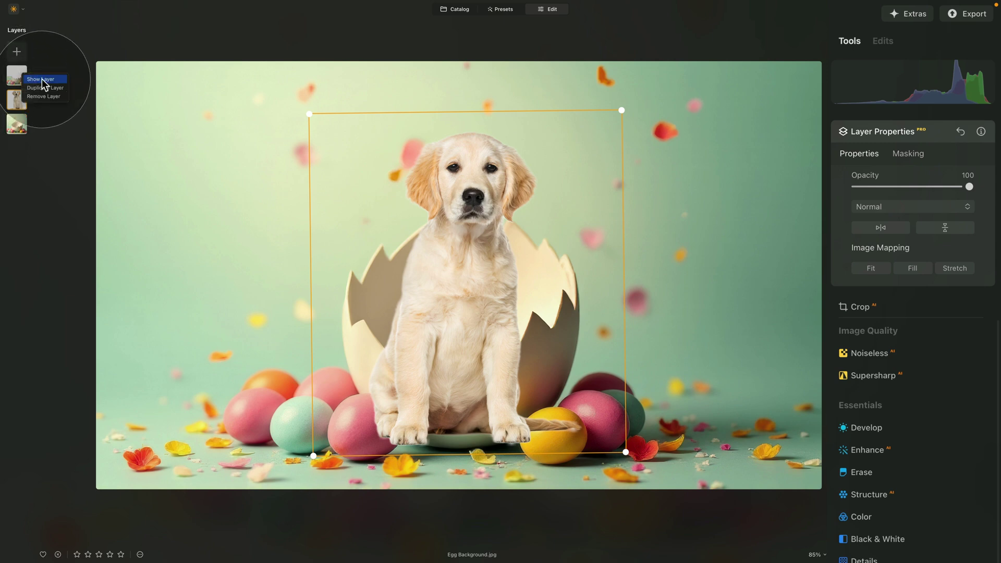
left_click(41, 79)
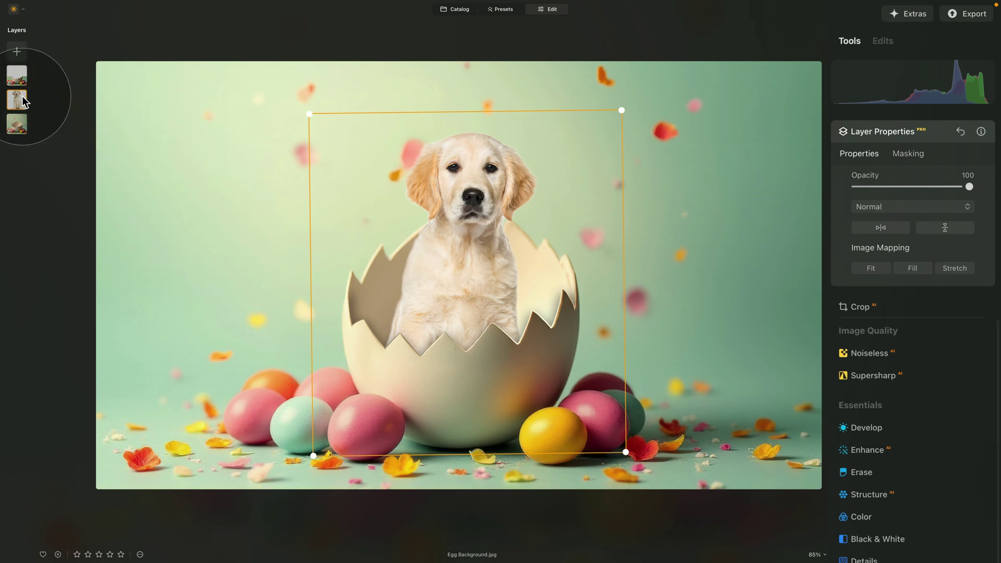
left_click(899, 130)
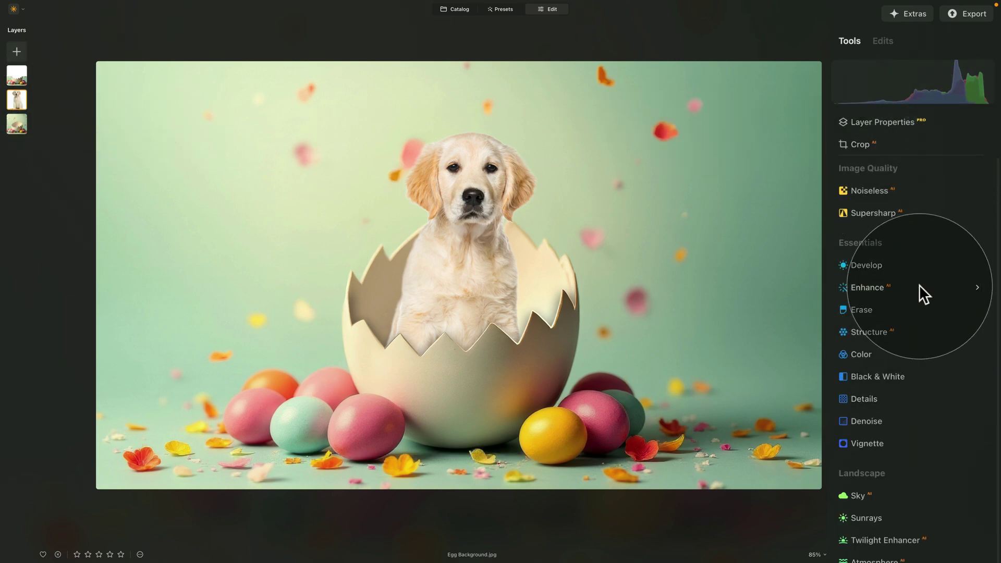
Apply Color Transfer to the golden retriever layer with Egg Background.jpg as the reference image
scroll(902, 374, "down", 10)
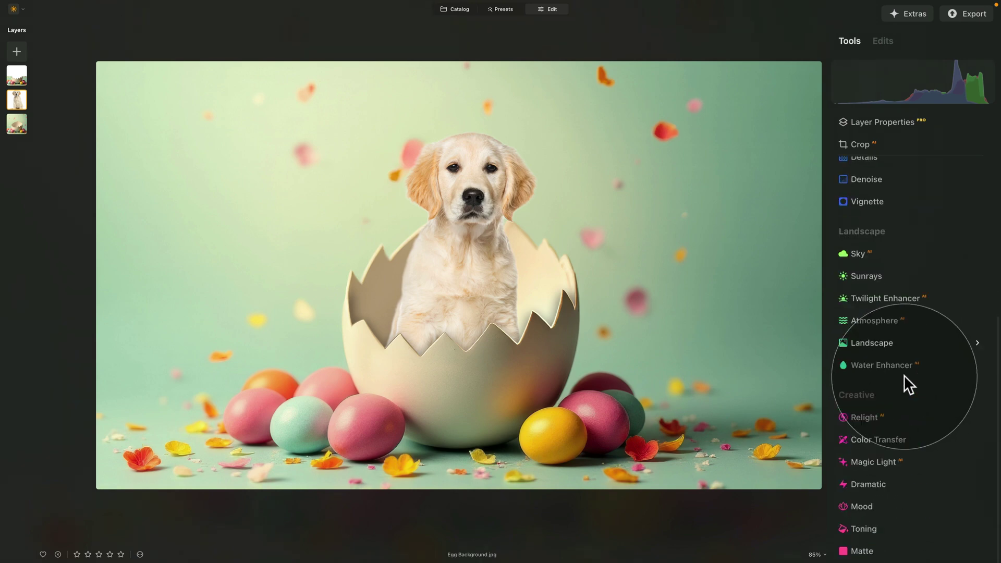
scroll(905, 374, "down", 1)
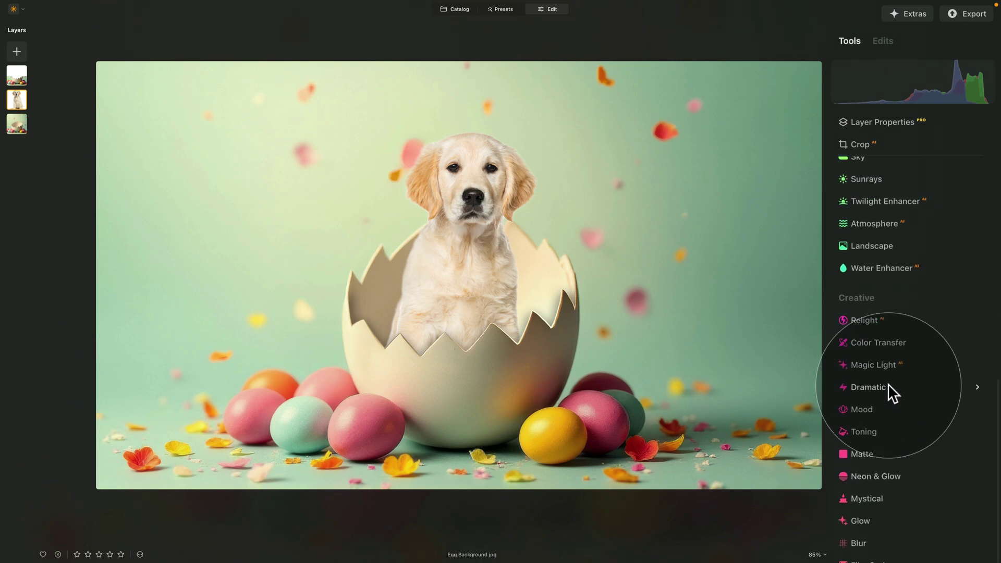
left_click(880, 343)
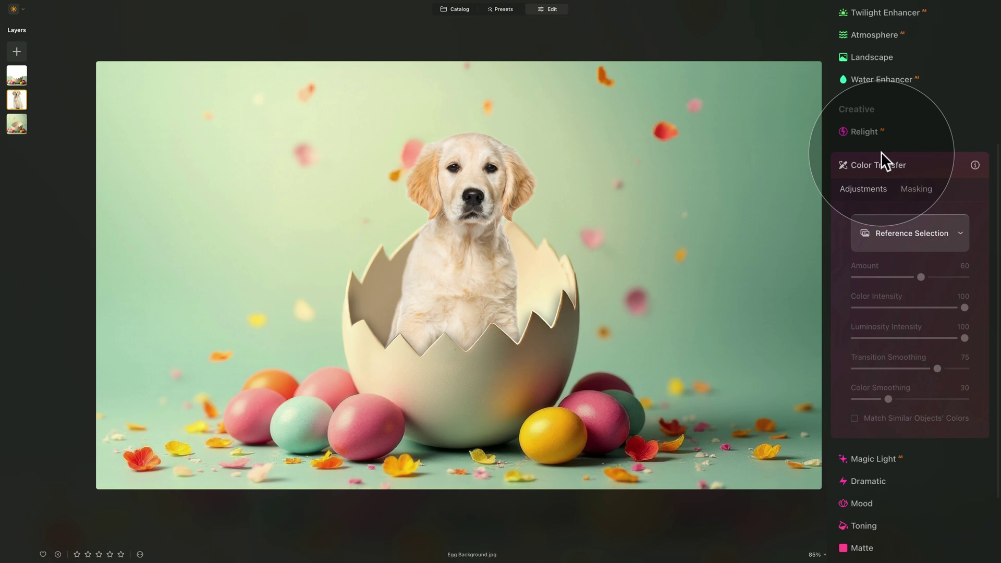
left_click(909, 232)
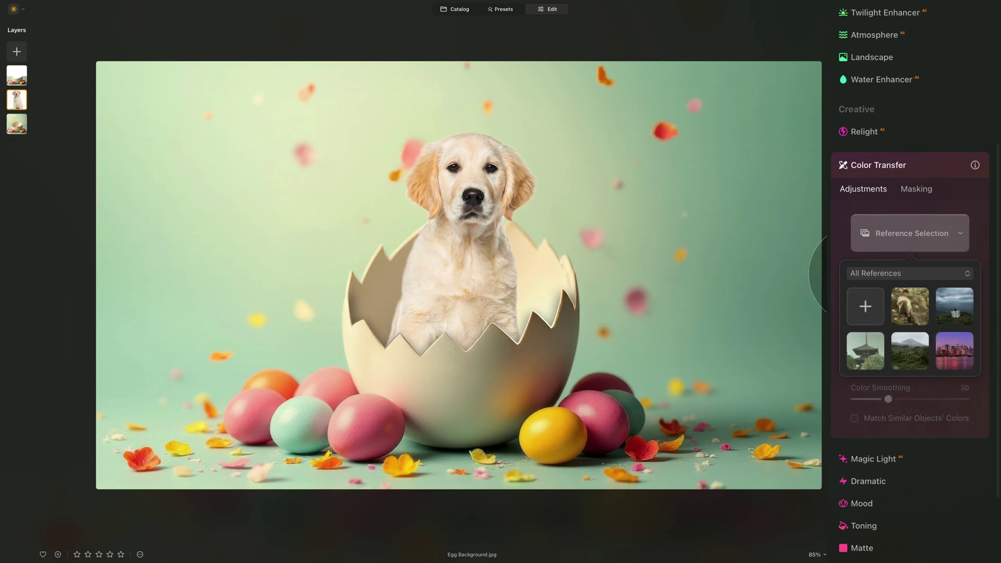
left_click(866, 306)
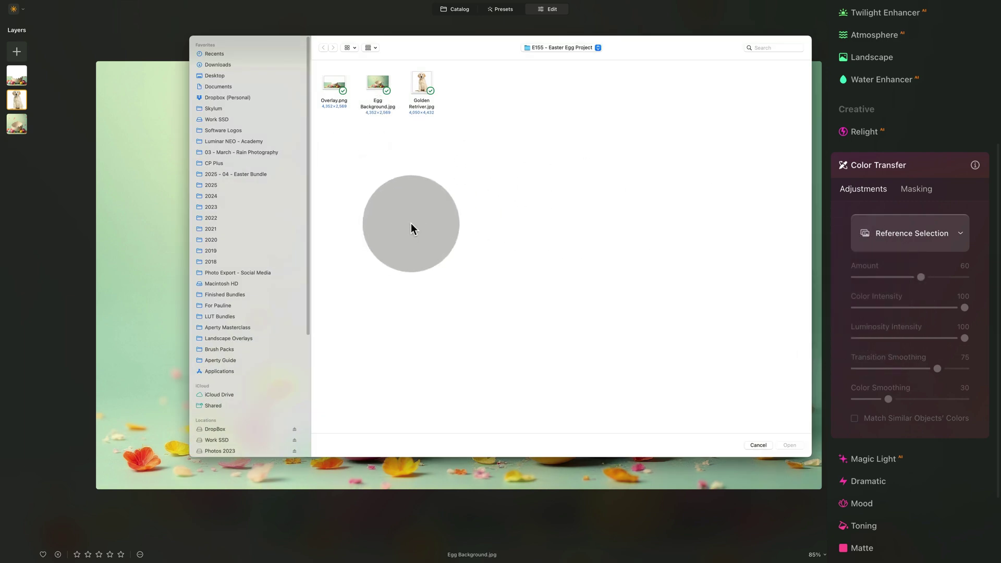
left_click(367, 85)
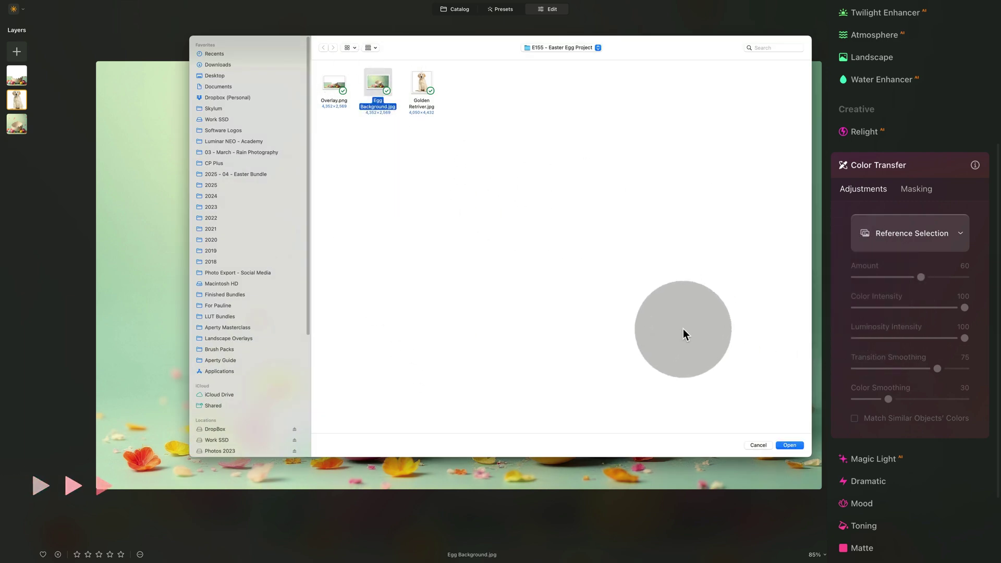
left_click(791, 445)
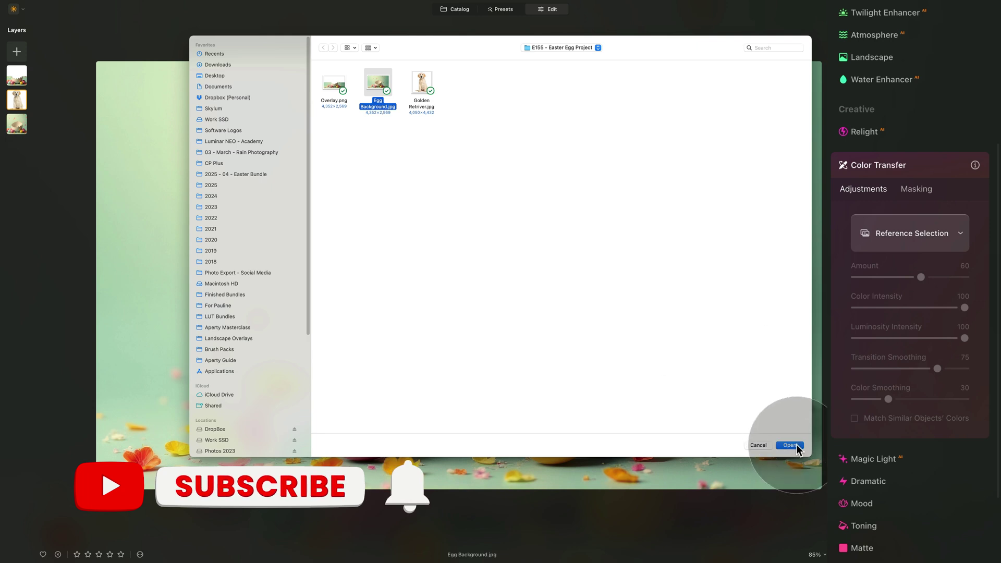
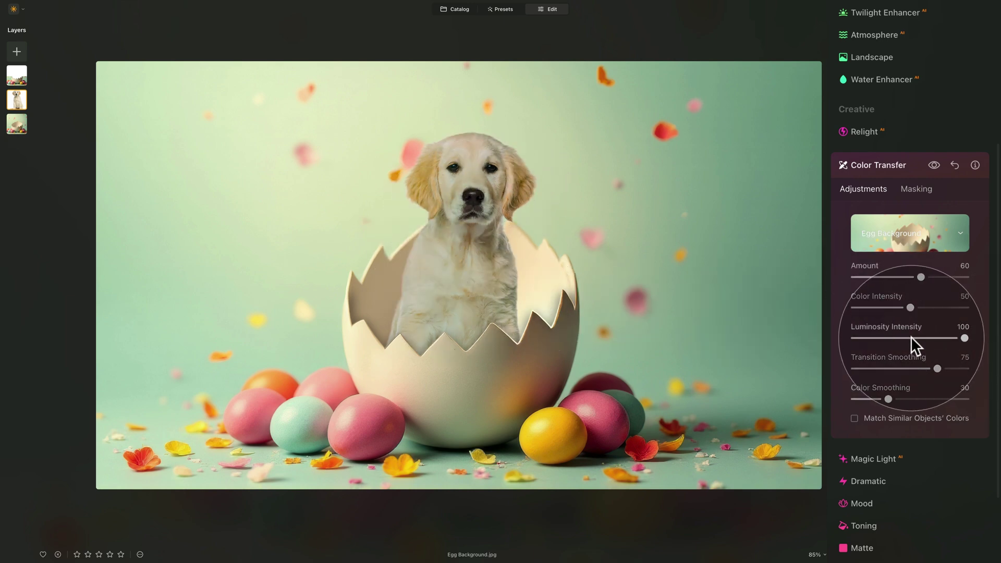
Set the Color Transfer's Luminosity Intensity to 20 and its Color Intensity to 40
left_click_drag(963, 338, 875, 338)
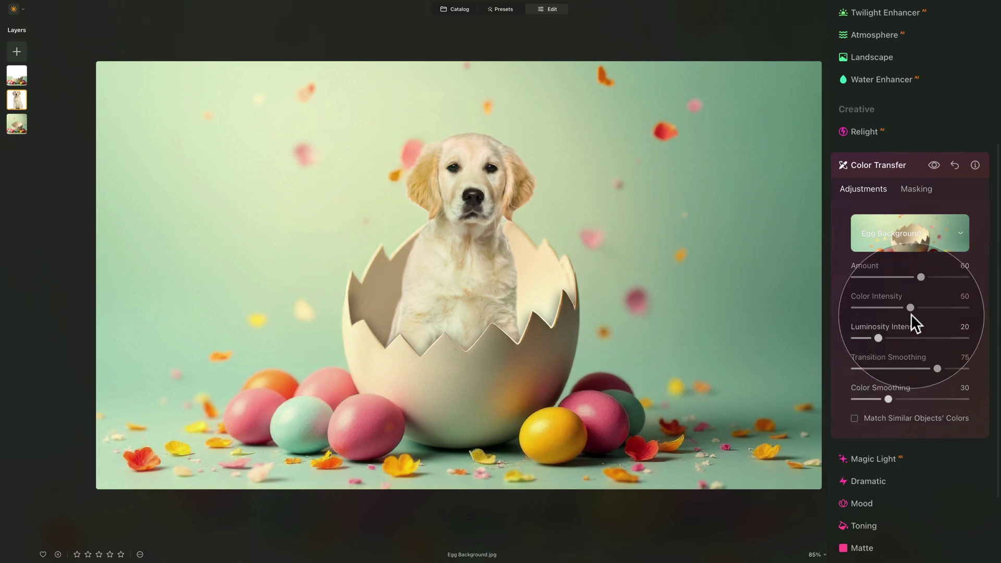
mouse_move(910, 309)
left_mouse_down()
mouse_move(846, 308)
mouse_move(916, 309)
mouse_move(890, 310)
mouse_move(899, 311)
left_mouse_up()
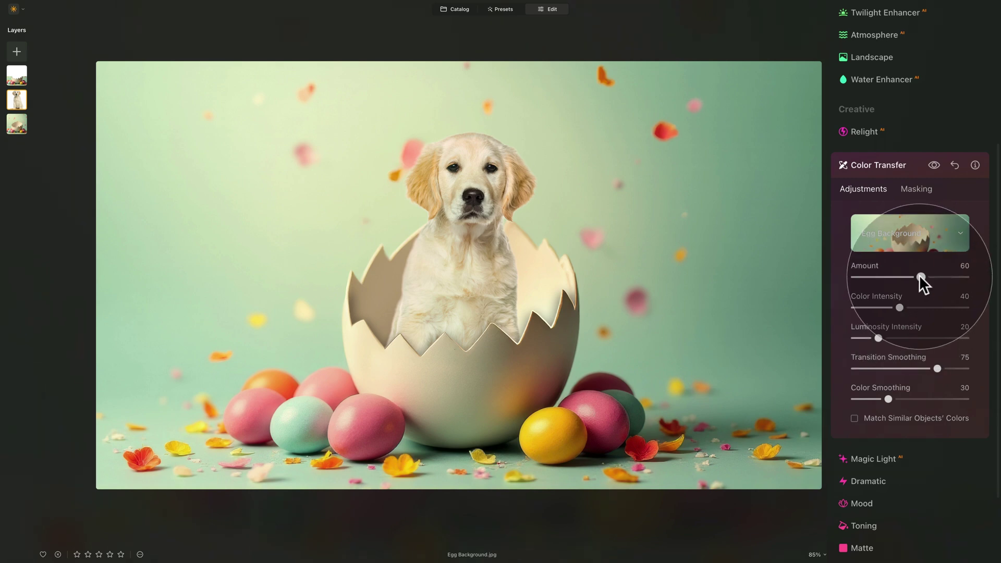
Set the Color Transfer's Amount to 60 and close the tool
mouse_move(920, 277)
left_mouse_down()
mouse_move(861, 276)
mouse_move(931, 281)
mouse_move(920, 284)
left_mouse_up()
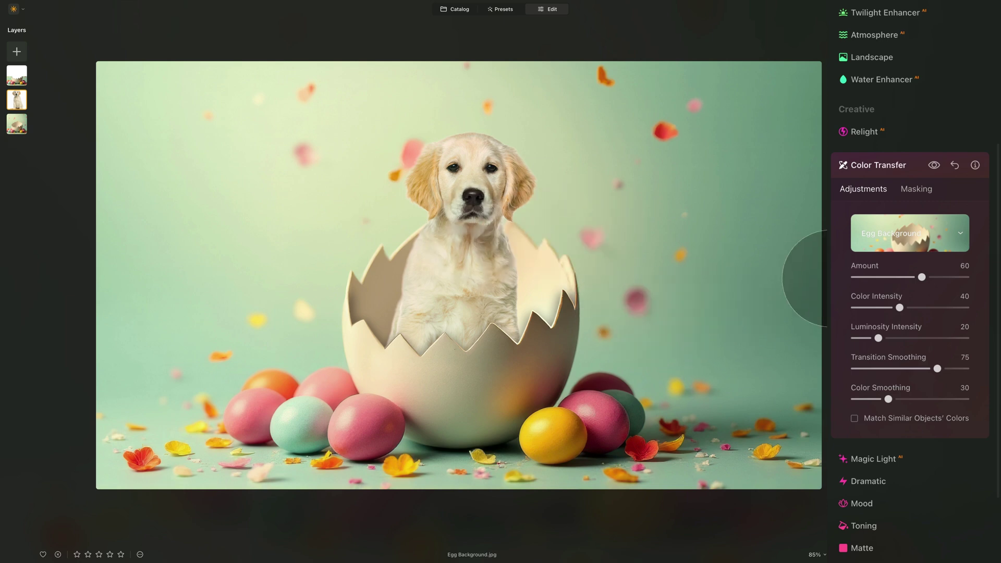
left_click(890, 164)
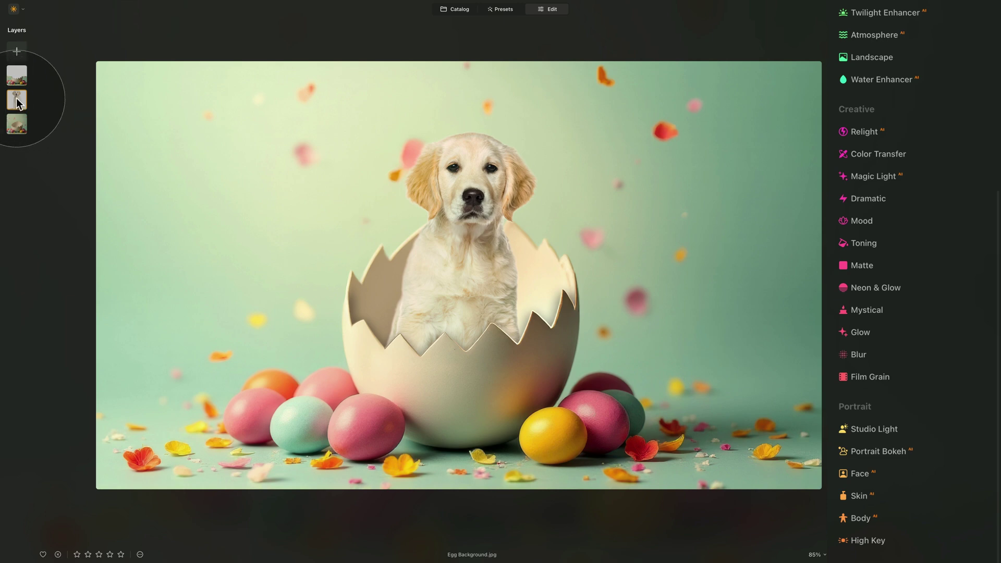
Darken the puppy layer with the Develop tool by setting its Exposure to -0.50
scroll(889, 120, "up", 10)
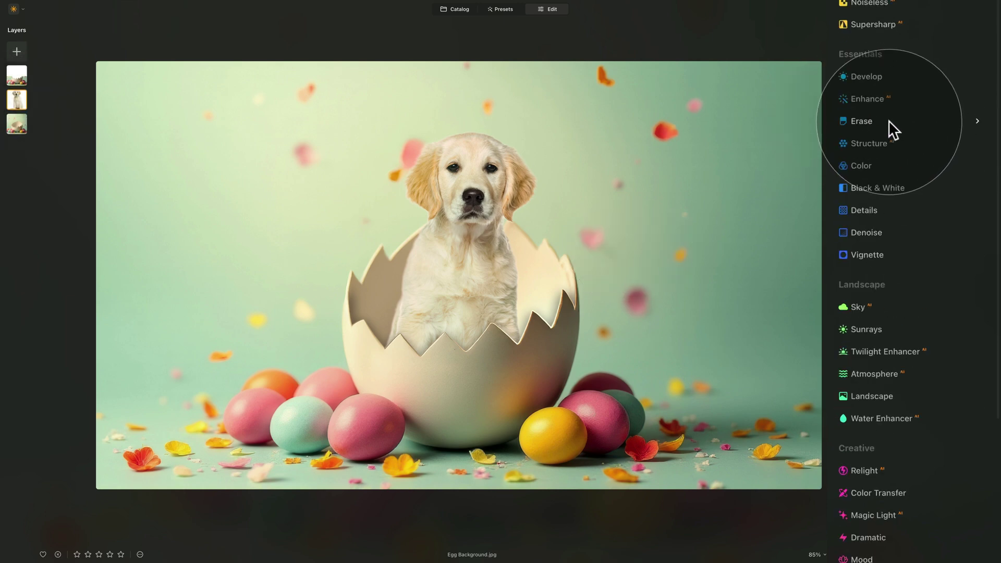
left_click(874, 76)
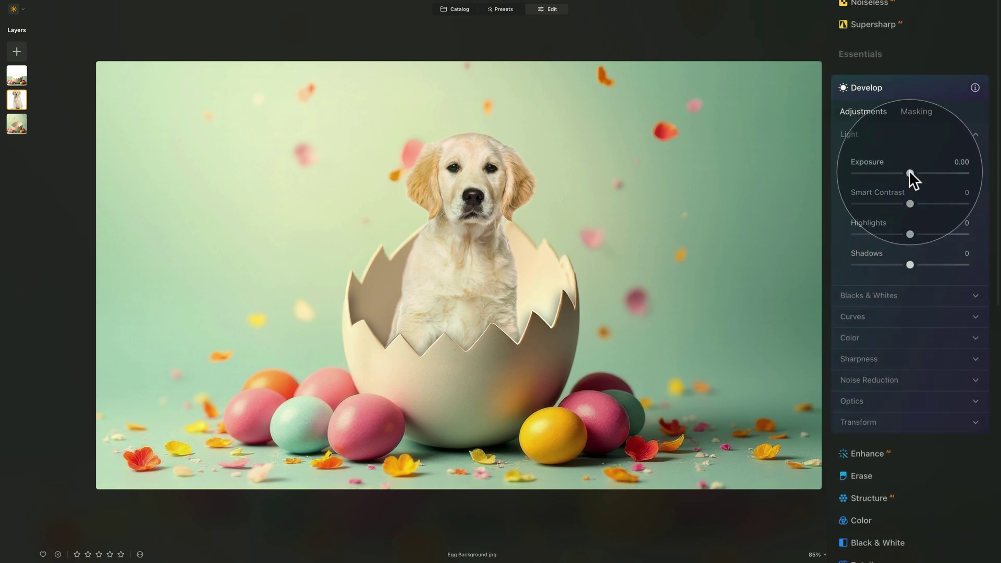
left_click_drag(909, 173, 905, 173)
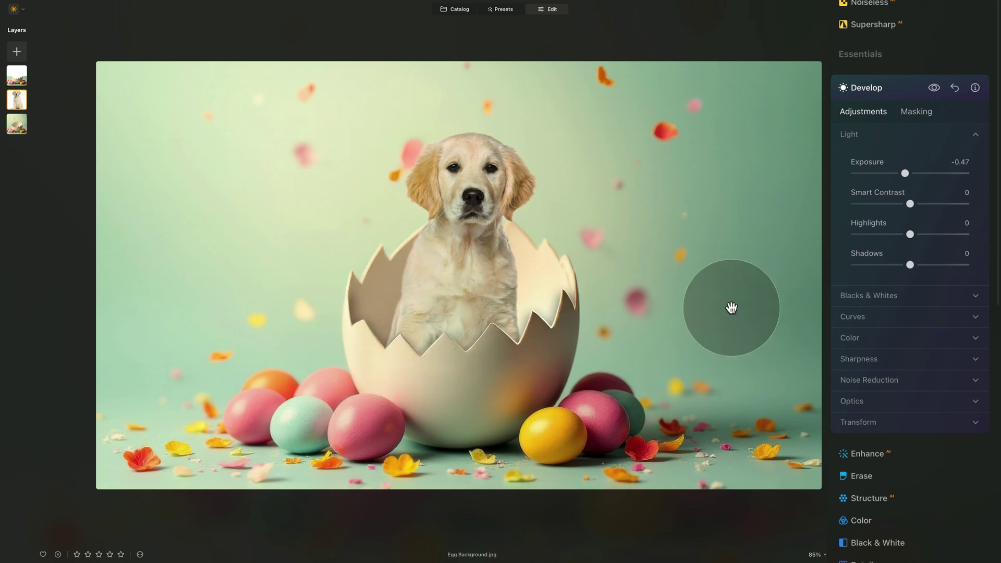
double_click(857, 163)
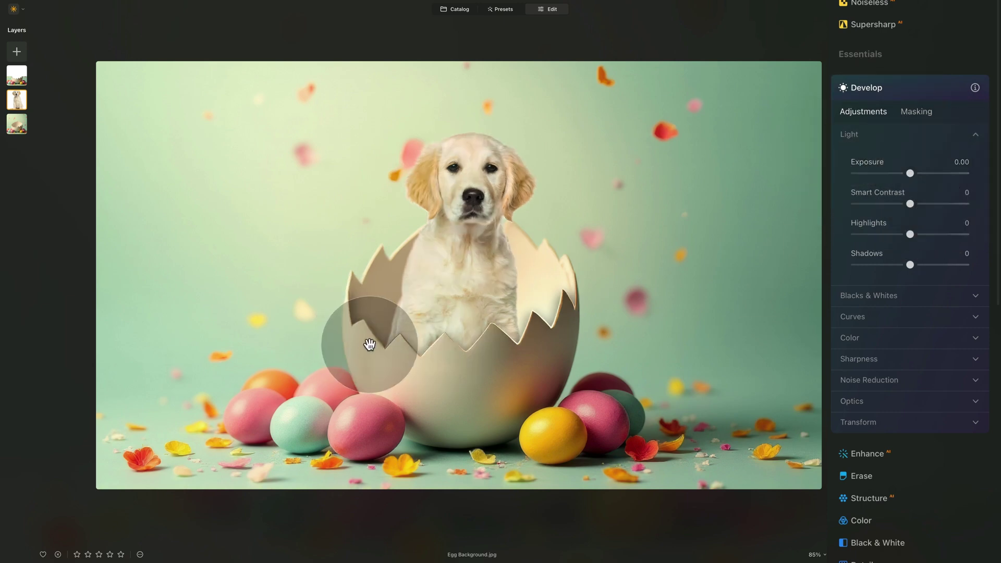
scroll(443, 361, "up", 5)
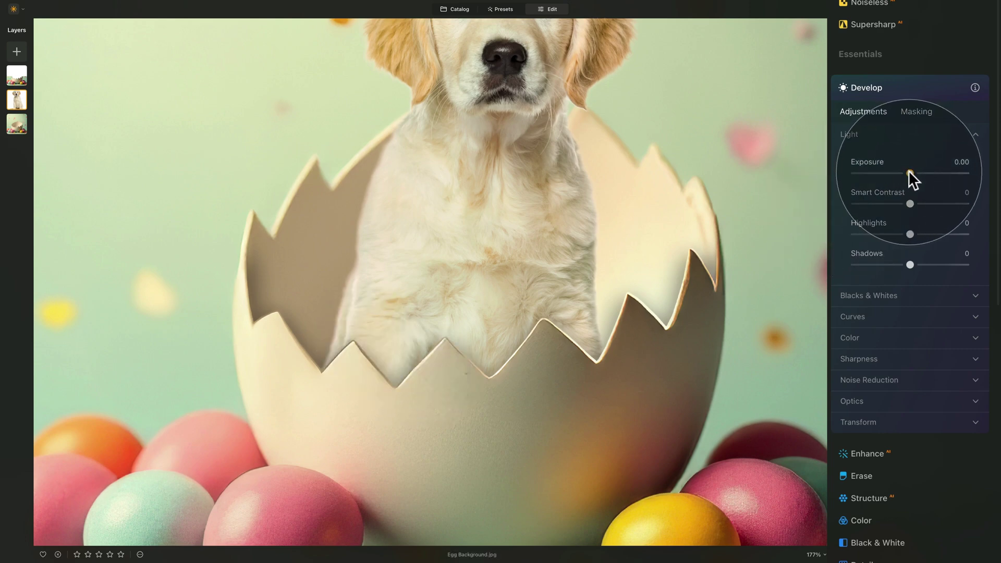
left_click_drag(908, 171, 901, 170)
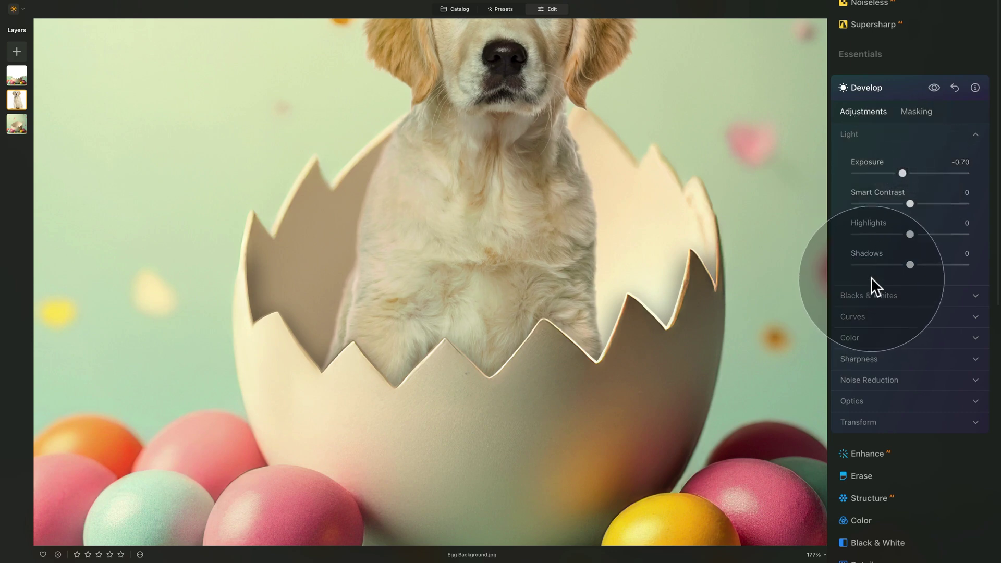
left_click_drag(902, 172, 905, 170)
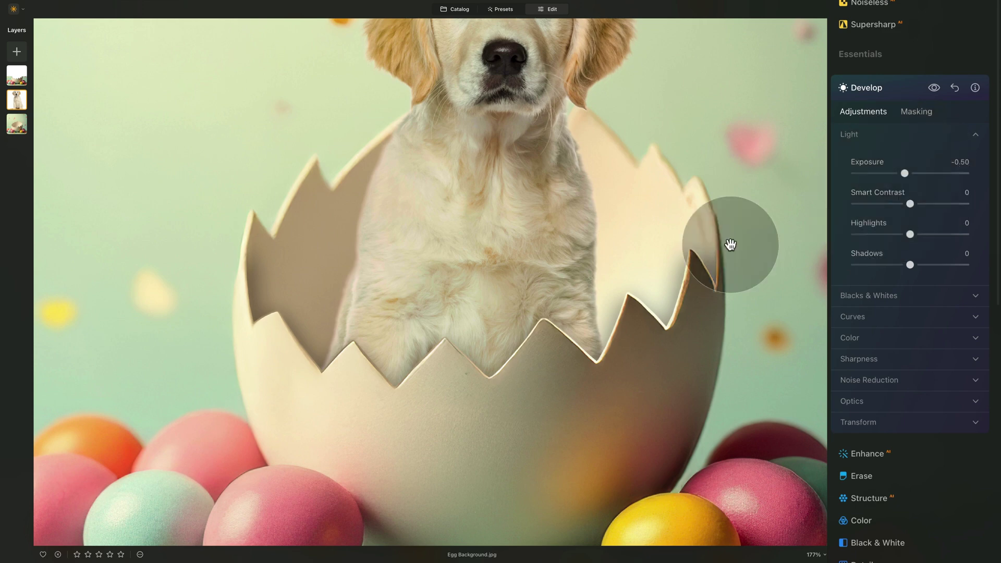
Draw a linear gradient mask for the Develop adjustment from the eggshell's jagged front rim up to the puppy's chin
key("ctrl+0")
scroll(521, 211, "up", 1)
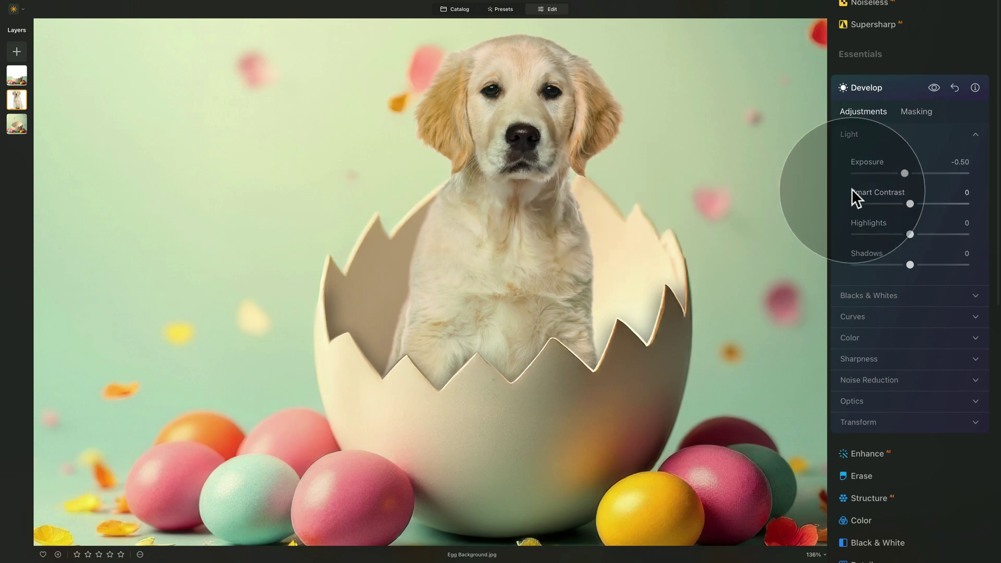
left_click(916, 110)
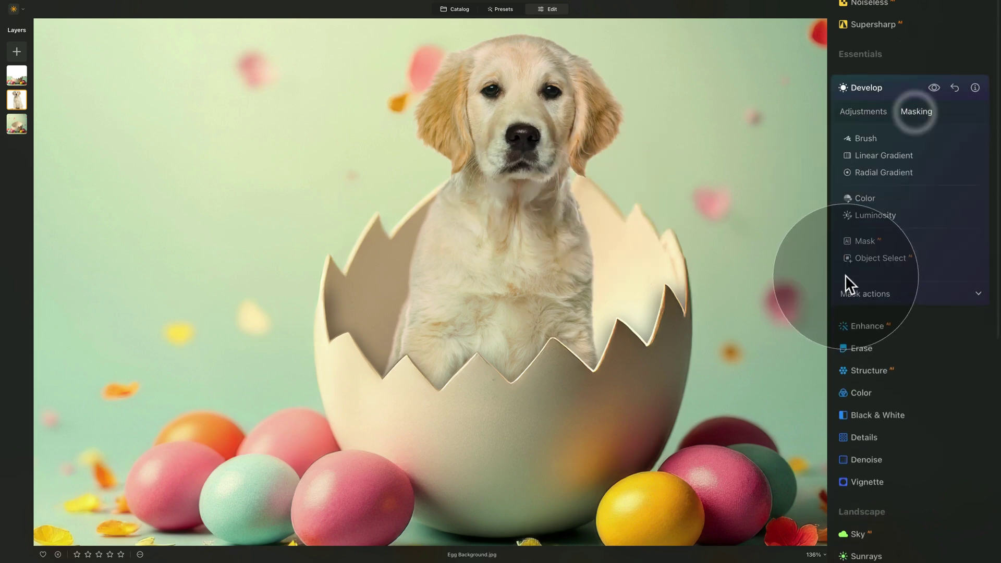
left_click(884, 156)
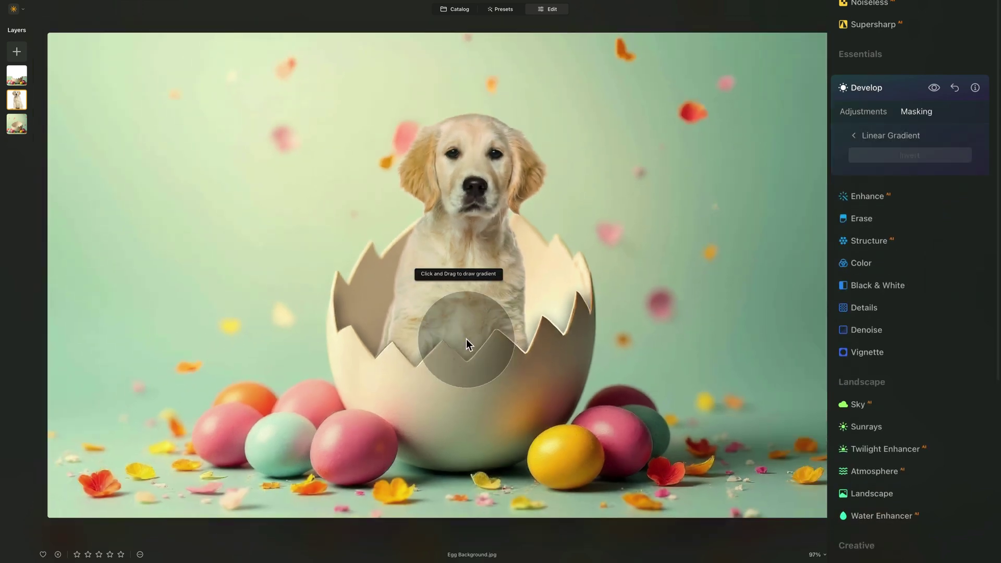
mouse_move(467, 342)
left_mouse_down()
mouse_move(463, 359)
mouse_move(466, 209)
left_mouse_up()
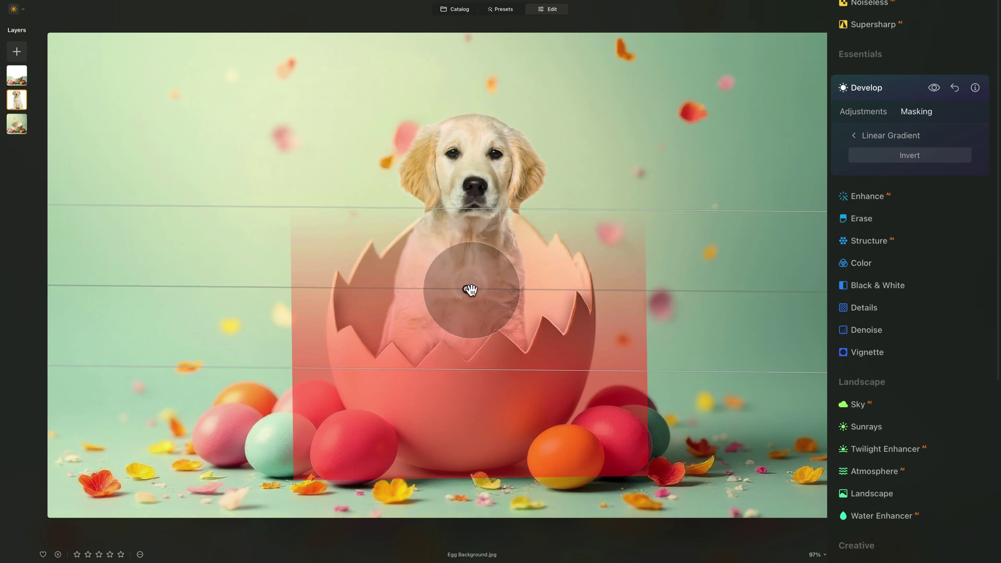
Reposition the linear gradient and lower its upper edge to the puppy's upper chest, then leave the gradient tool
left_click_drag(465, 290, 466, 300)
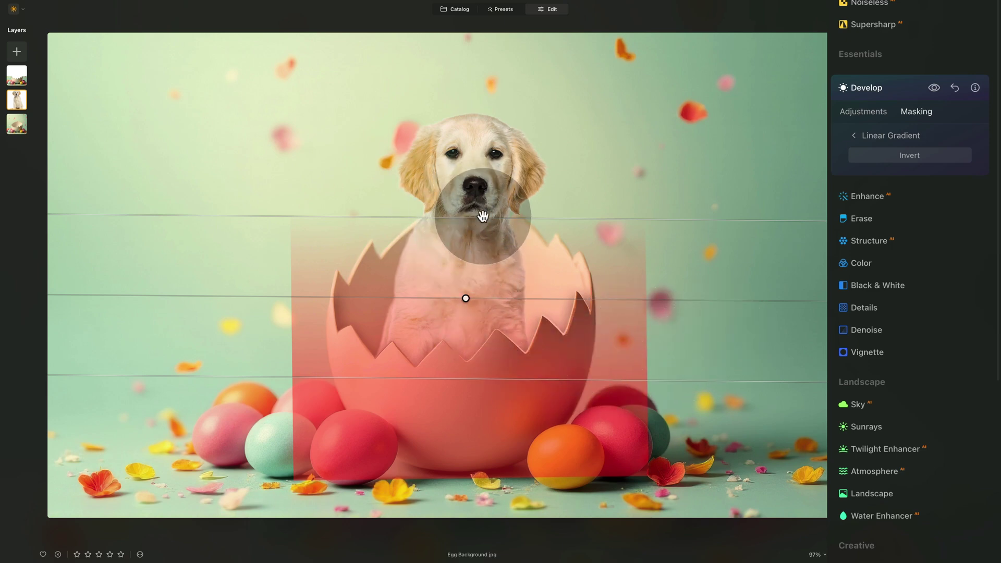
left_click_drag(477, 218, 476, 241)
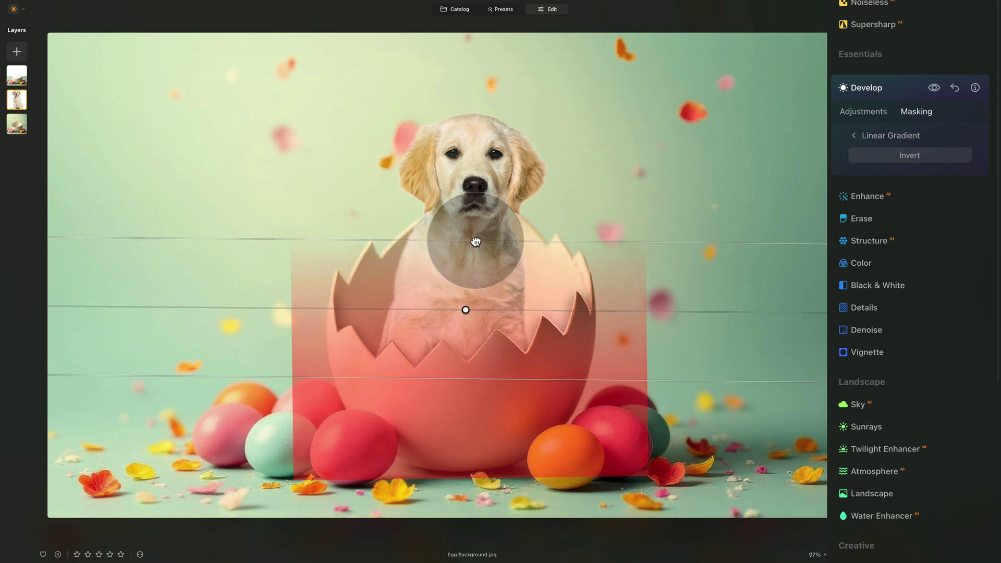
left_click_drag(466, 313, 462, 284)
left_click_drag(469, 216, 463, 242)
left_click_drag(462, 298, 463, 292)
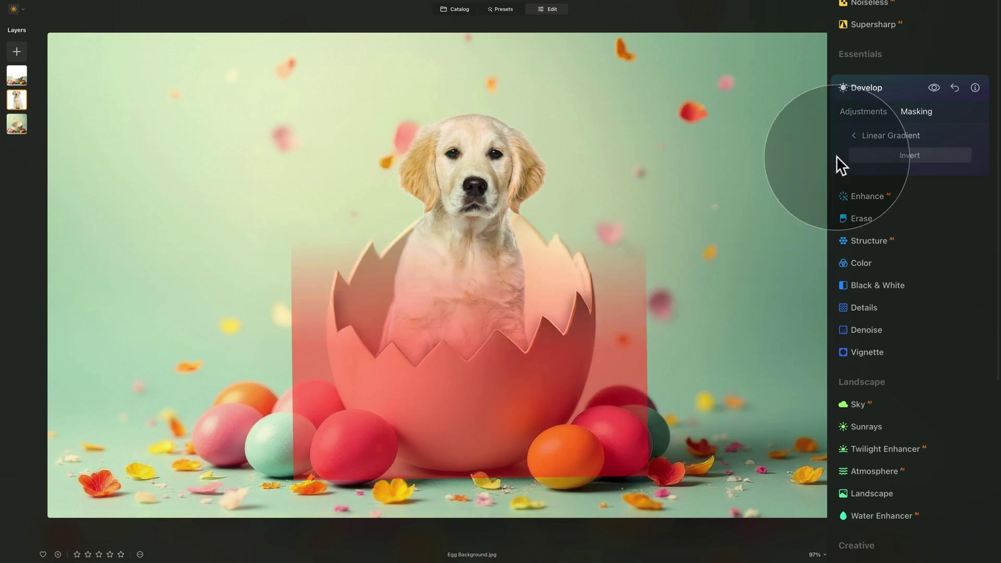
left_click(854, 135)
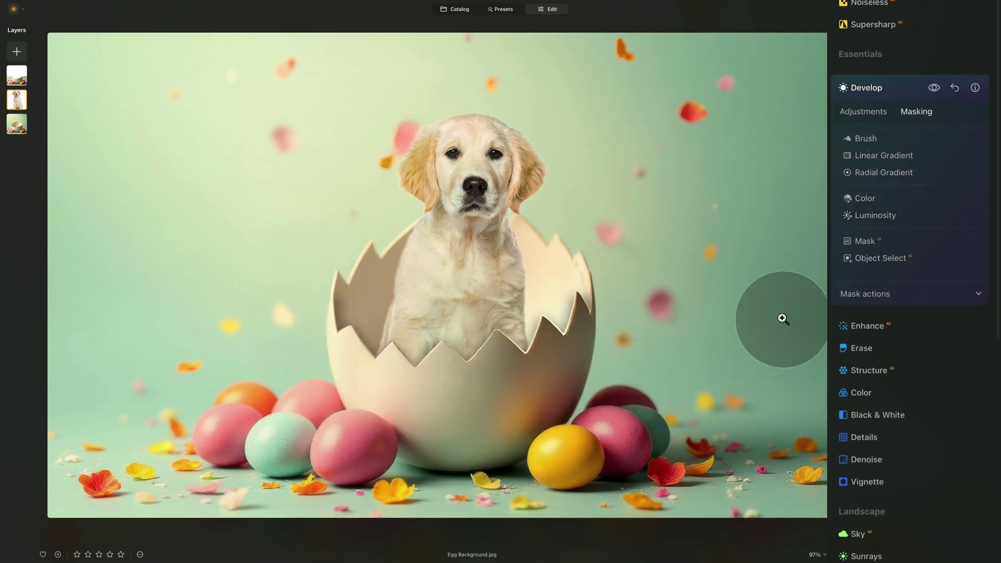
Compare the image with and without Develop, and set the masked adjustment's Exposure to -1.03
left_click(934, 87)
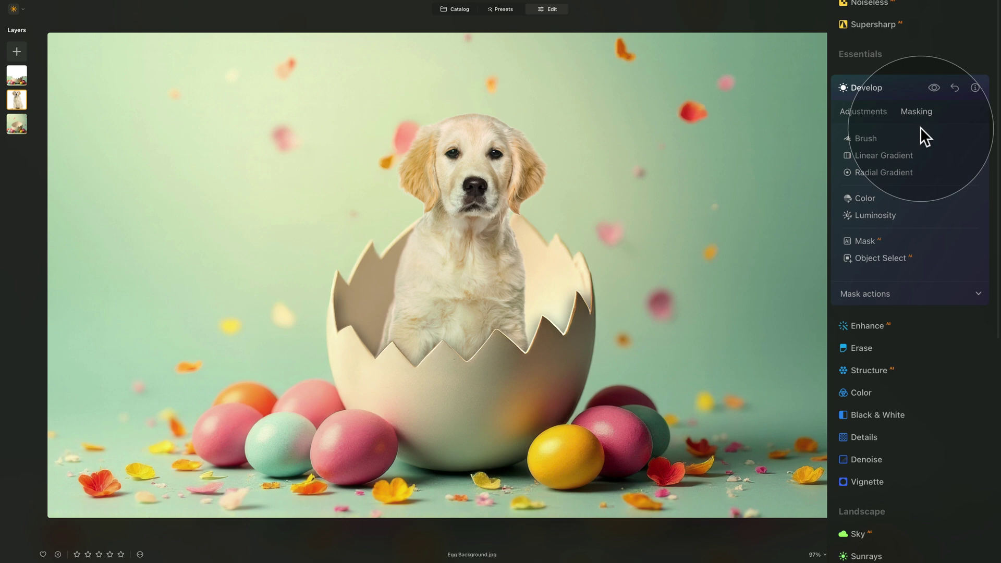
left_click(875, 111)
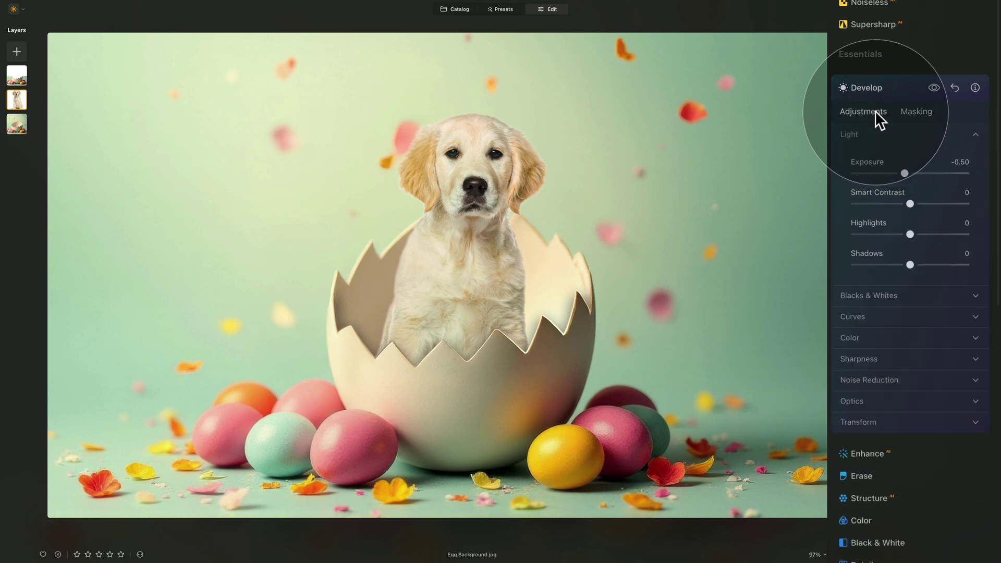
left_click_drag(902, 172, 896, 173)
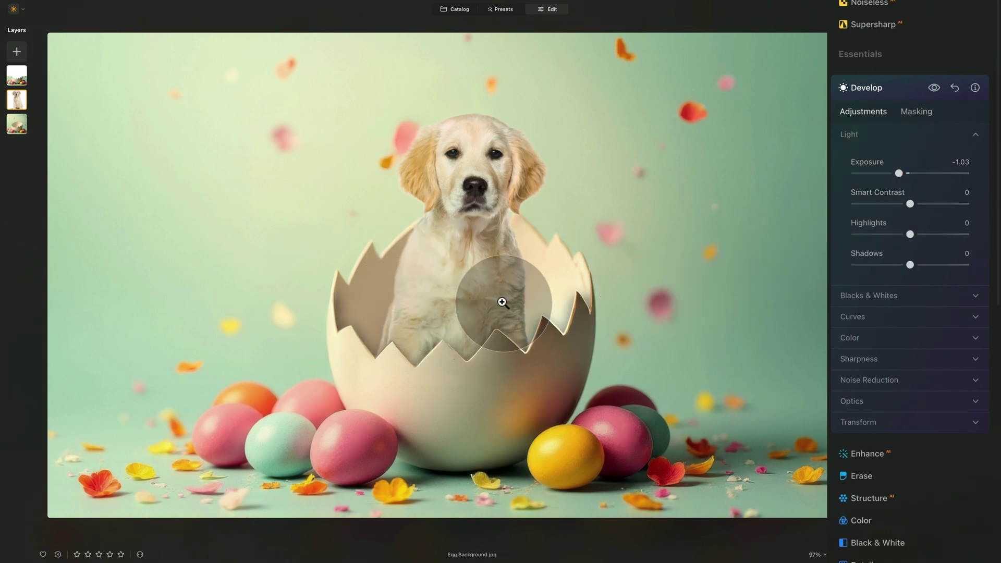
Set the Develop mask brush to Erase at Strength 30 and dab it beside the puppy's chest on the bright inner shell
left_click(916, 113)
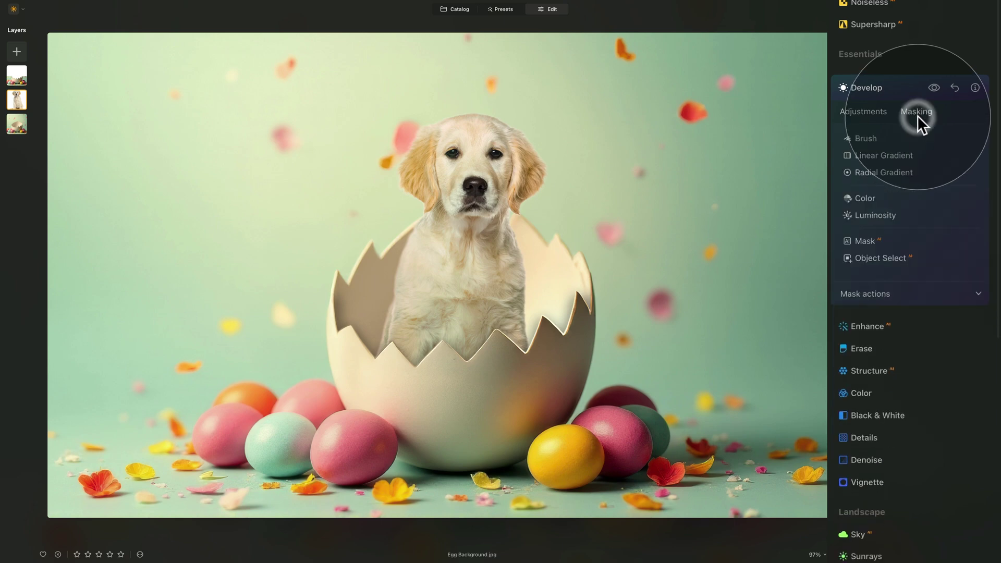
left_click(865, 138)
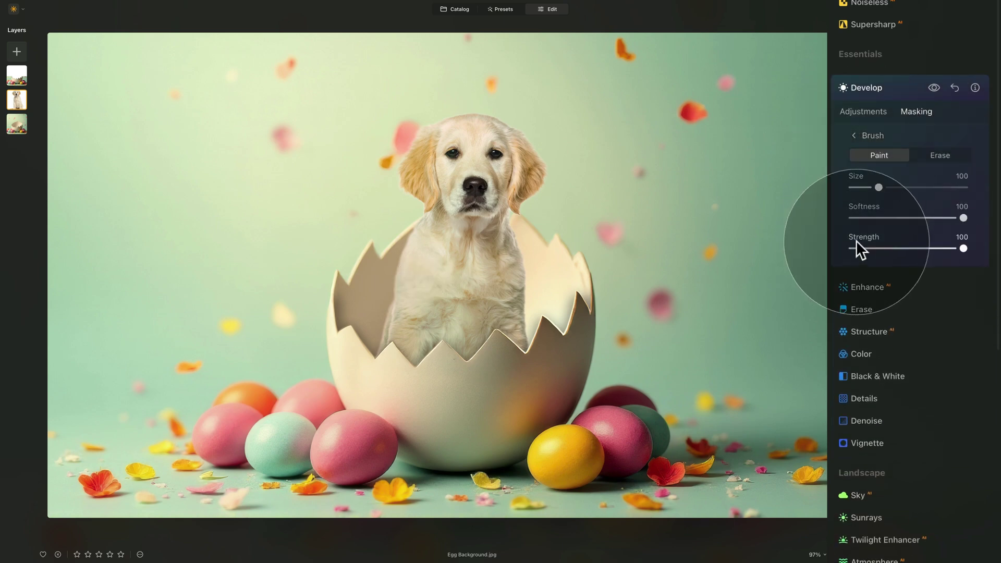
left_click(940, 155)
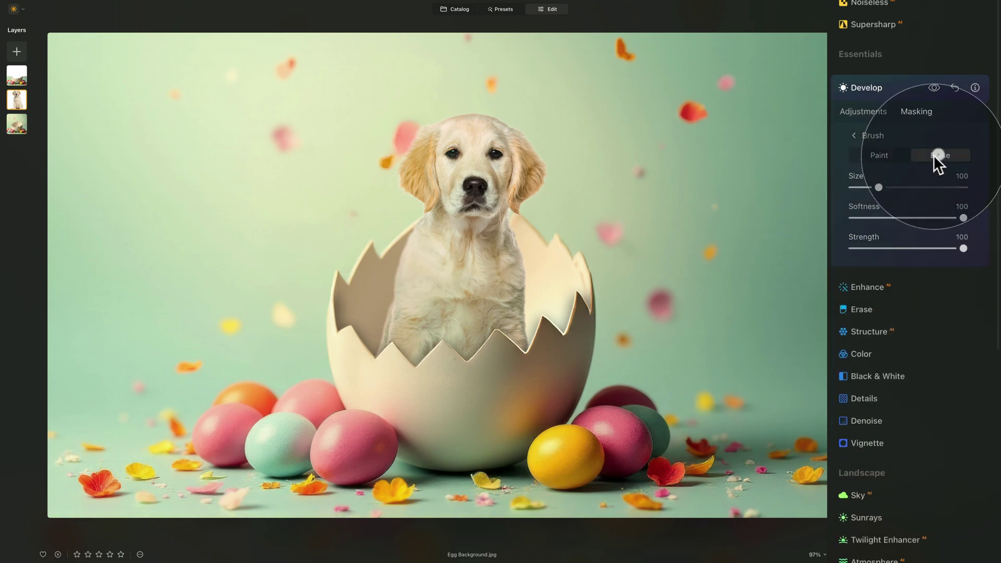
left_click(873, 248)
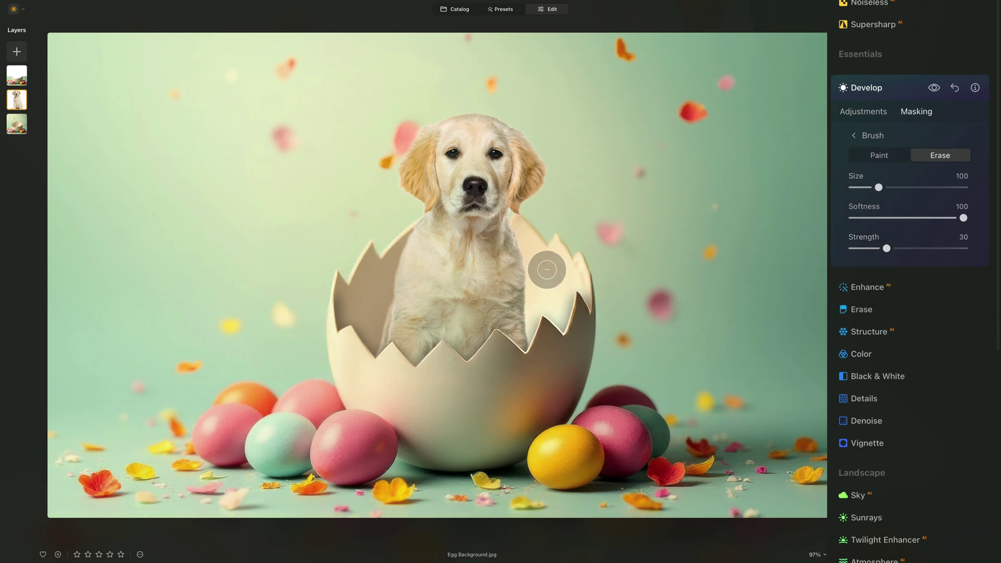
left_click(542, 263)
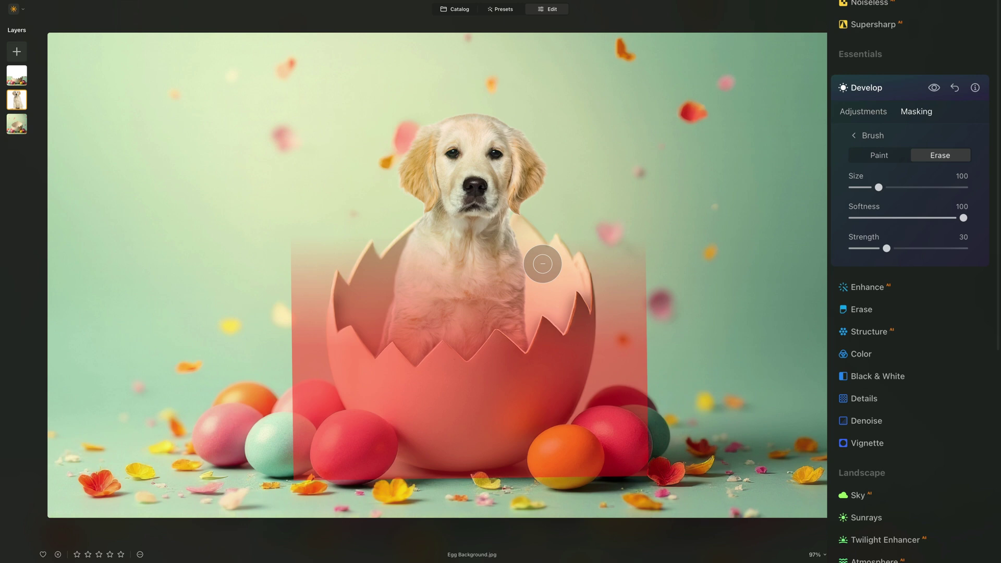
Show the Develop mask and softly erase it across the puppy's chest with the brush at Size 148
left_click(876, 136)
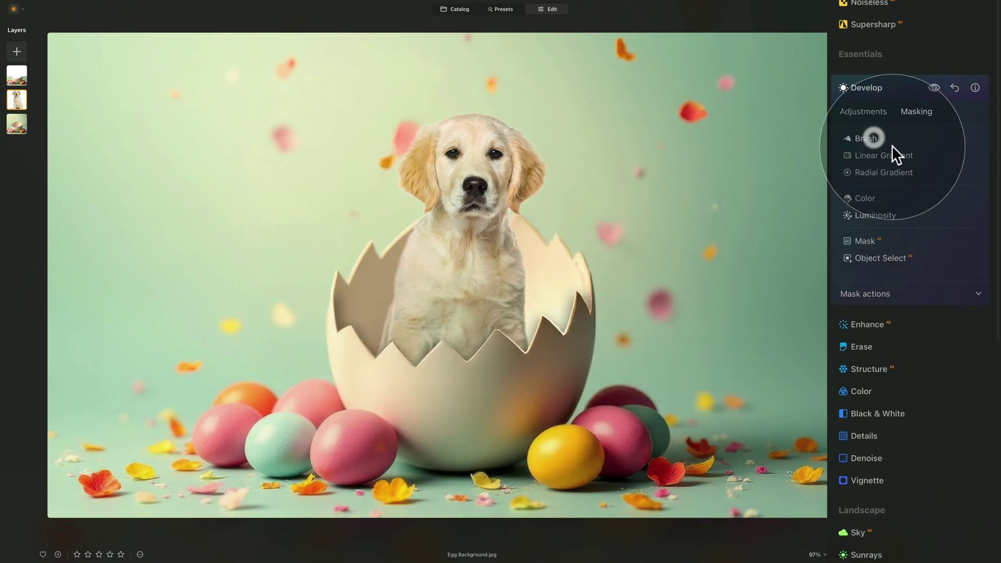
left_click(902, 293)
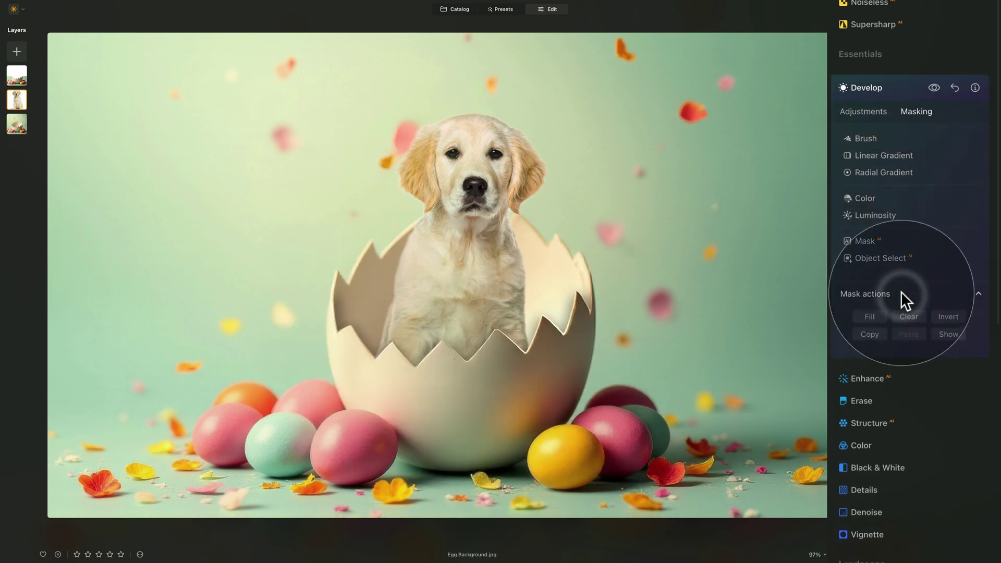
left_click(953, 333)
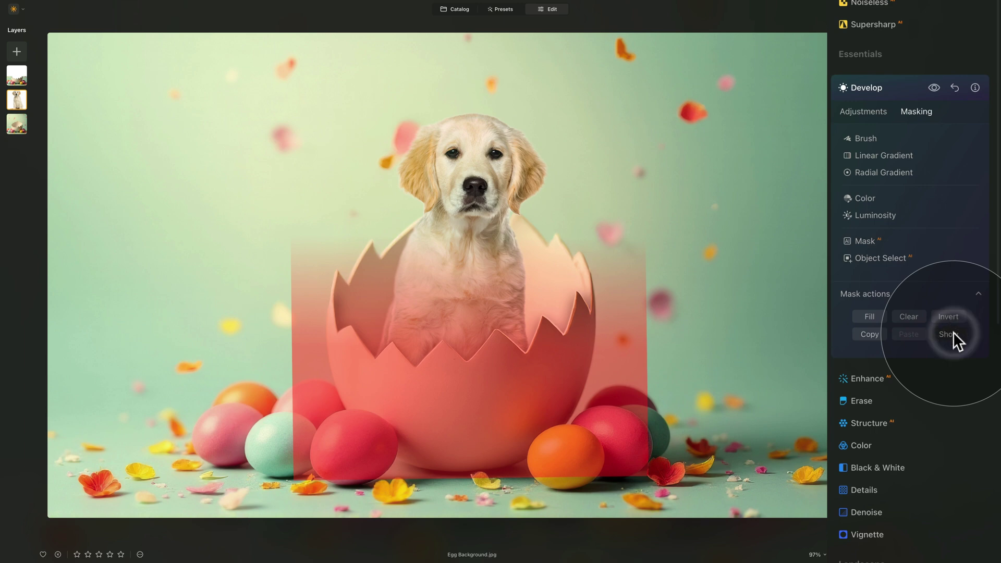
left_click(878, 141)
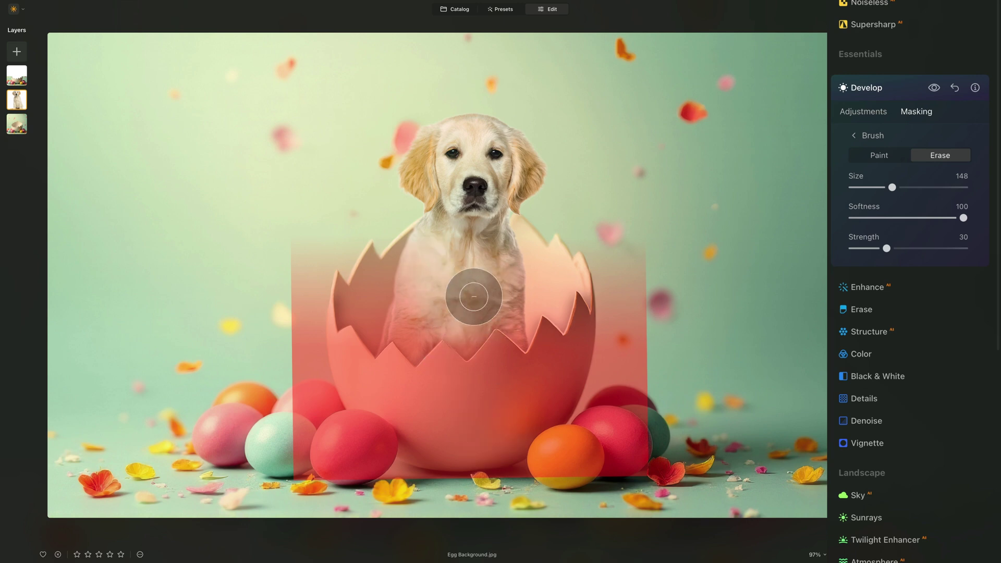
mouse_move(537, 304)
left_mouse_down()
mouse_move(496, 301)
mouse_move(495, 282)
left_mouse_up()
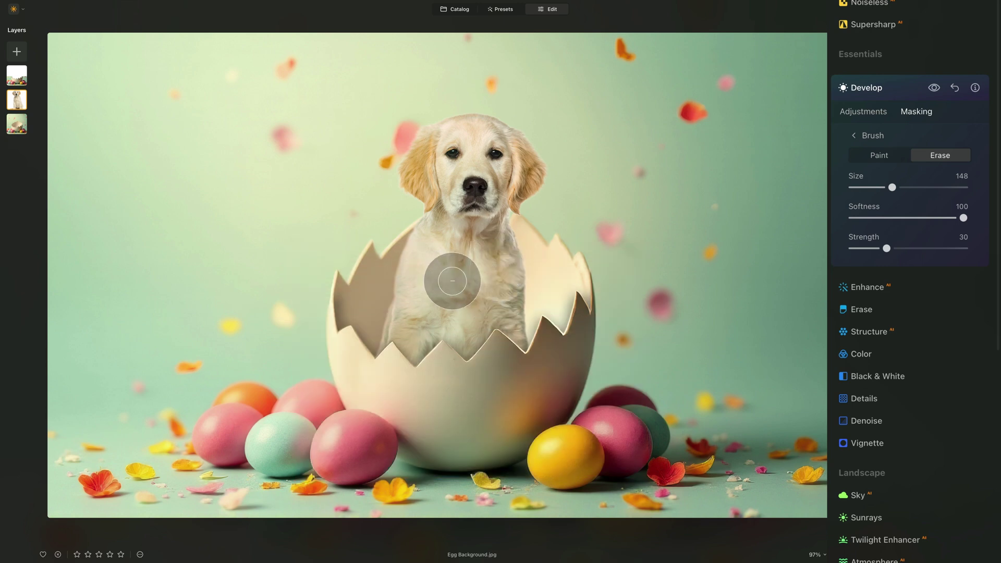
mouse_move(426, 286)
left_mouse_down()
mouse_move(405, 252)
mouse_move(433, 271)
left_mouse_up()
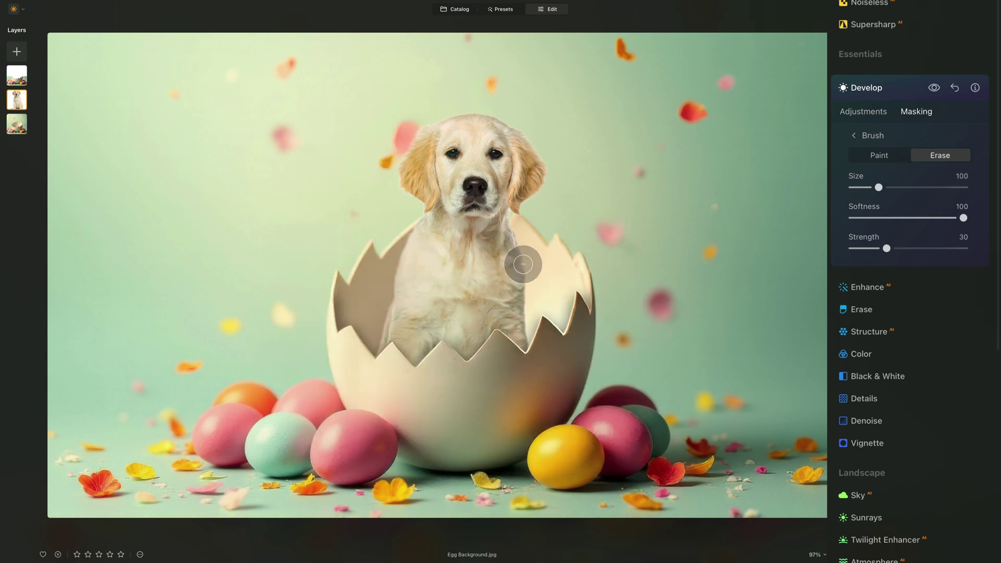
Erase more of the mask along the puppy's side and lower chest with a Size 100 brush, comparing with and without Develop
mouse_move(521, 264)
left_mouse_down()
mouse_move(496, 282)
mouse_move(521, 284)
left_mouse_up()
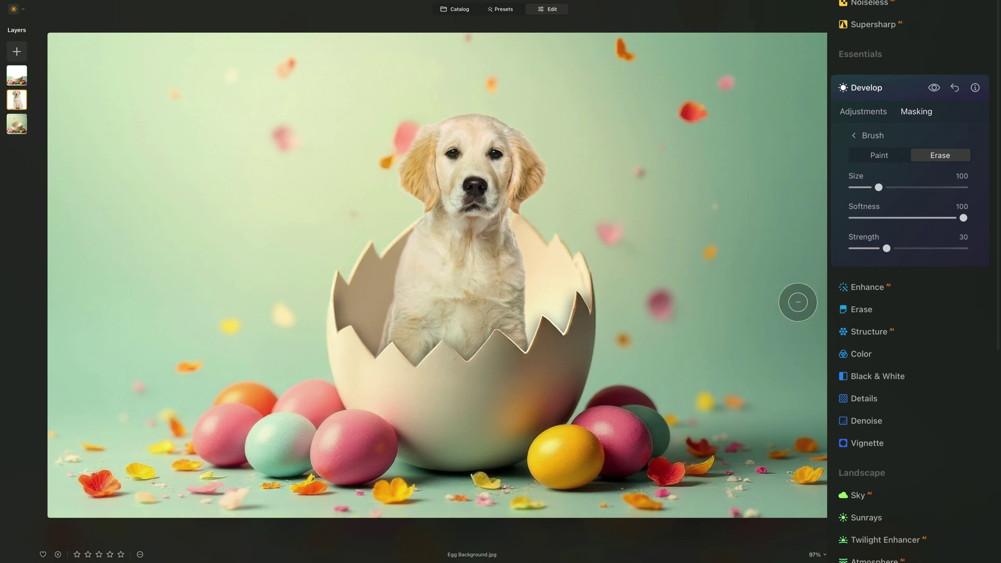
left_click(931, 87)
left_click(932, 88)
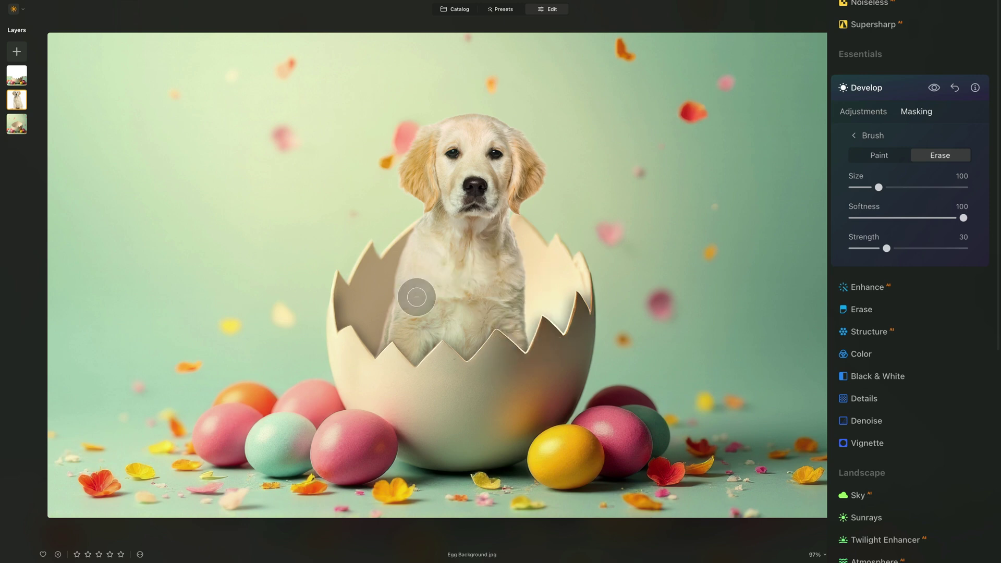
mouse_move(491, 302)
left_mouse_down()
mouse_move(482, 310)
mouse_move(514, 317)
left_mouse_up()
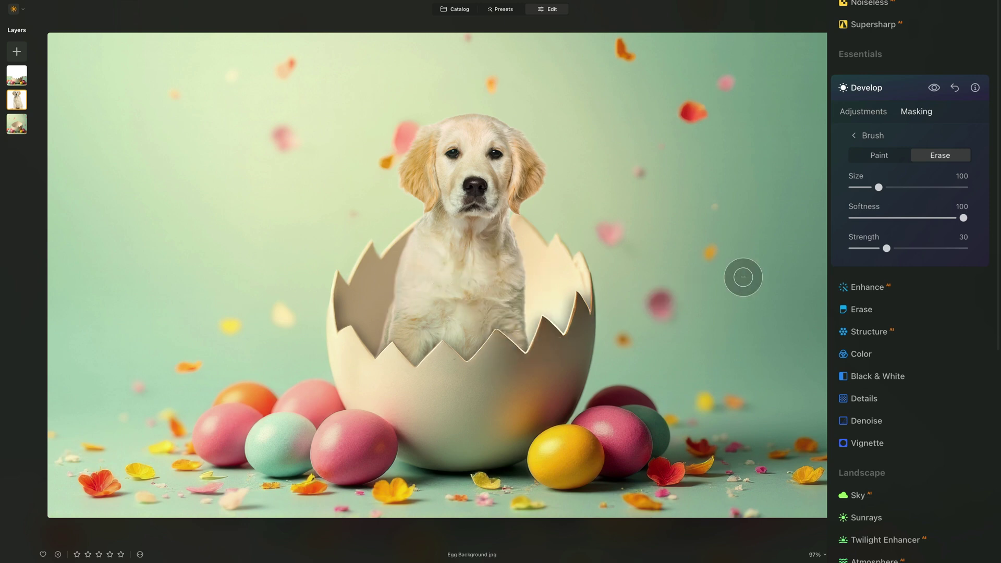
Paint the Develop mask at Size 148 and Strength 60 along the puppy's side bordering the bright inner shell
left_click(880, 155)
left_click_drag(886, 248, 929, 249)
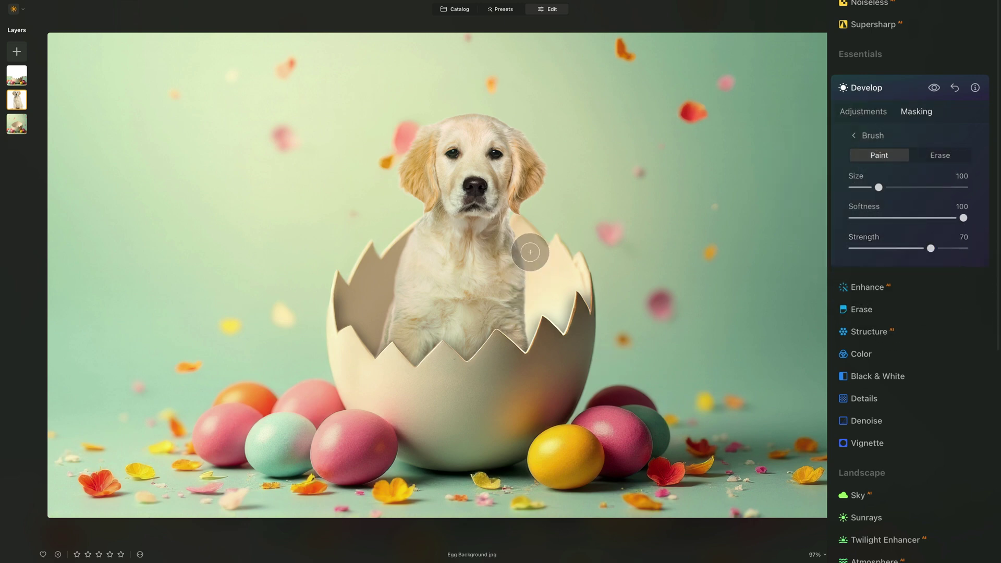
scroll(522, 265, "up", 3)
scroll(522, 265, "up", 5)
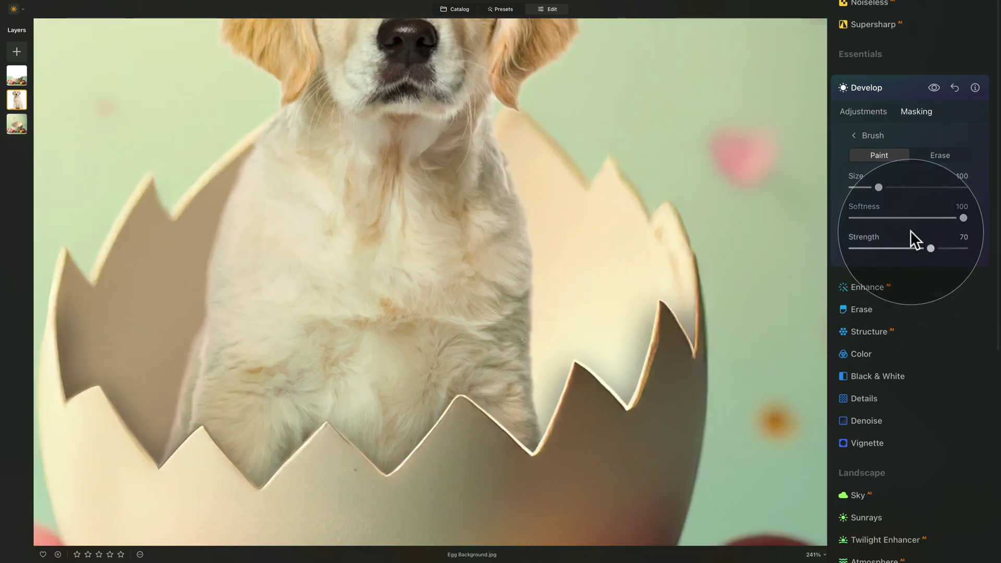
left_click_drag(932, 250, 940, 250)
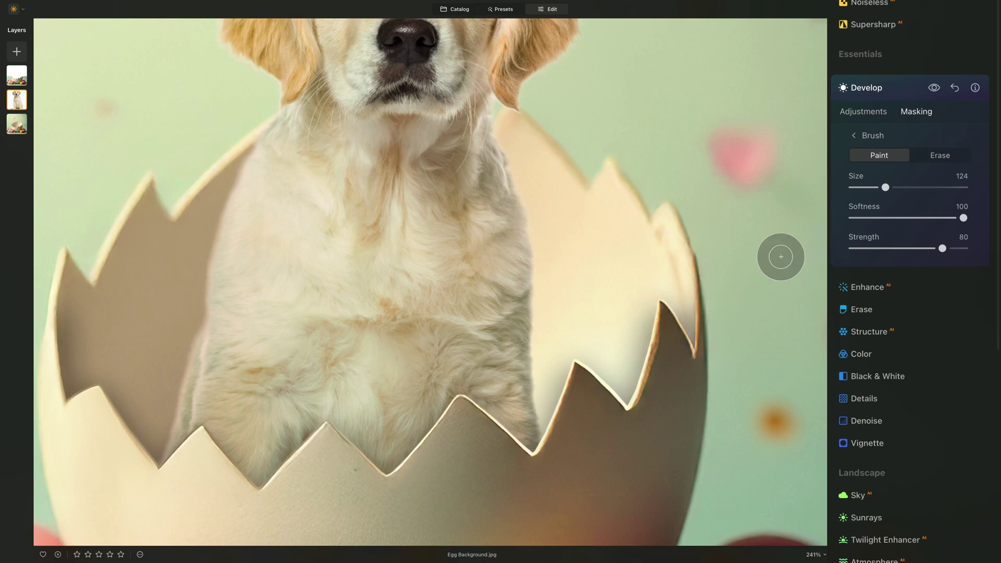
left_click_drag(878, 187, 892, 187)
left_click_drag(941, 248, 919, 248)
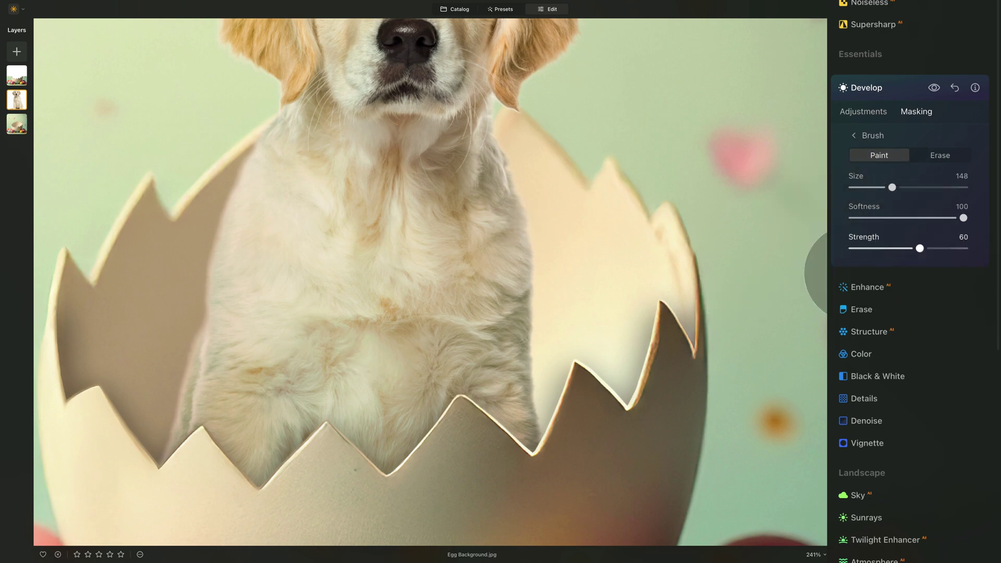
mouse_move(484, 160)
left_mouse_down()
mouse_move(510, 220)
mouse_move(510, 209)
mouse_move(531, 363)
mouse_move(537, 424)
left_mouse_up()
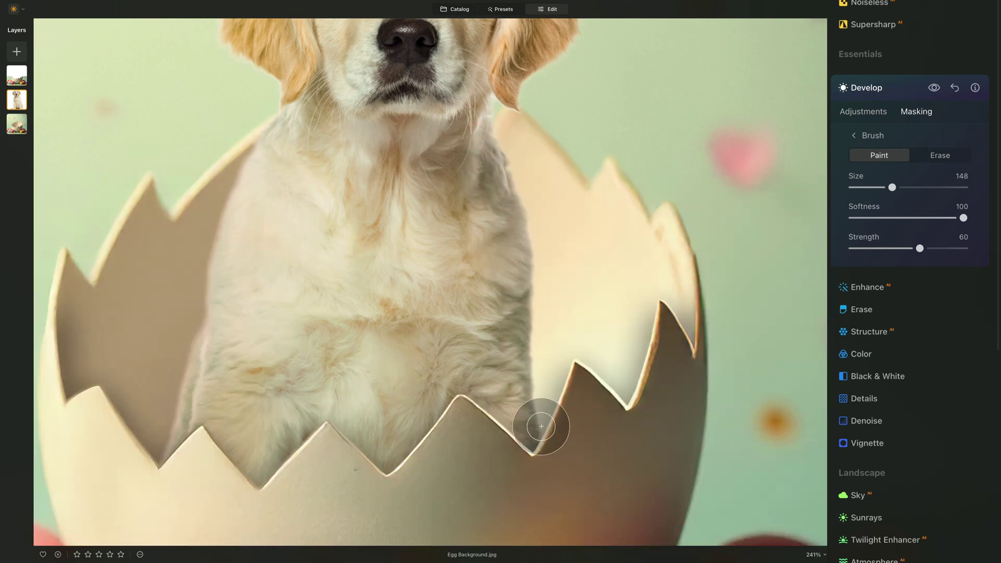
mouse_move(521, 177)
left_mouse_down()
mouse_move(494, 118)
mouse_move(502, 131)
left_mouse_up()
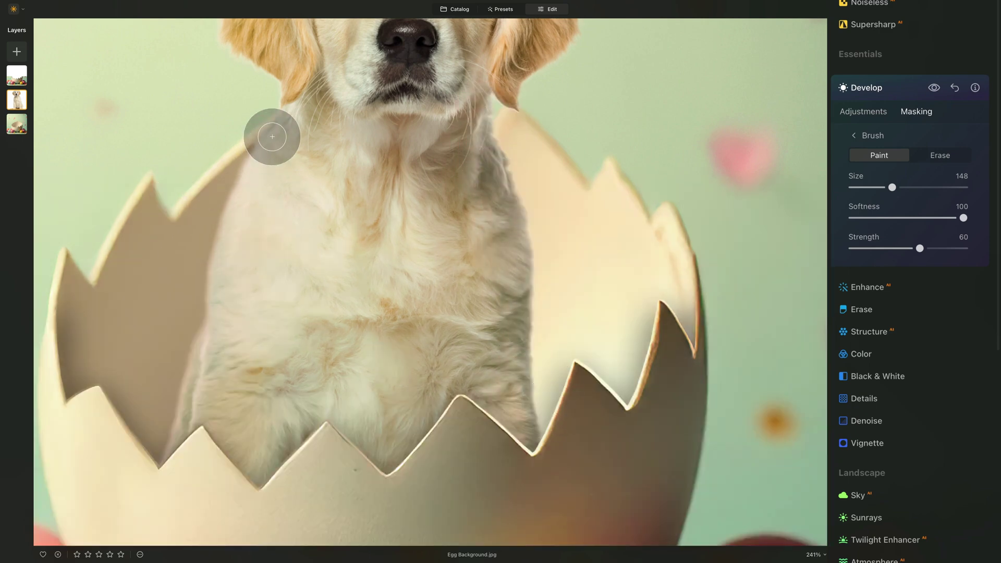
Paint the mask along the puppy's opposite side beside the darker inner shell, and close Develop
mouse_move(259, 117)
left_mouse_down()
mouse_move(236, 171)
mouse_move(233, 164)
mouse_move(209, 258)
mouse_move(208, 344)
left_mouse_up()
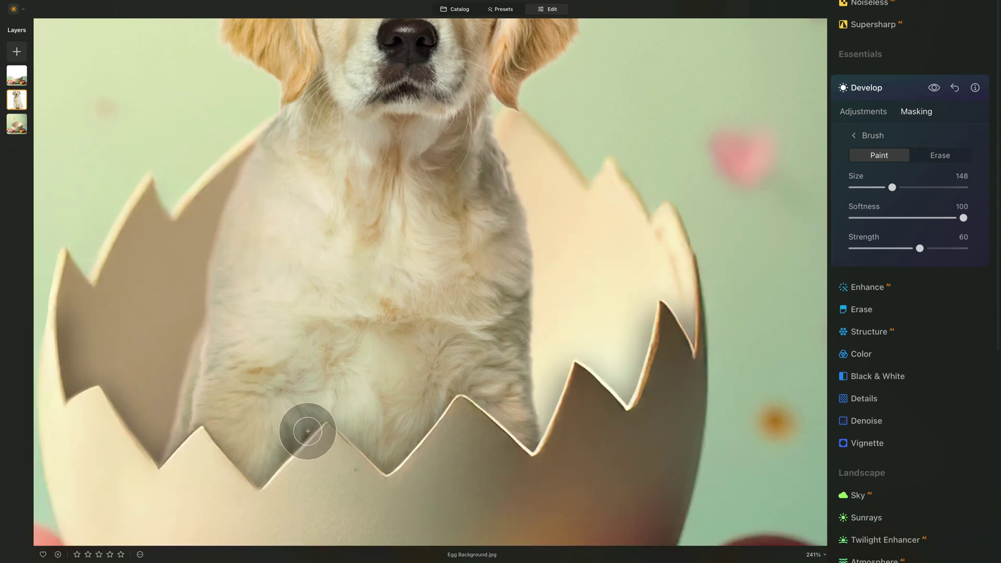
mouse_move(264, 112)
left_mouse_down()
mouse_move(216, 181)
mouse_move(191, 268)
mouse_move(195, 338)
left_mouse_up()
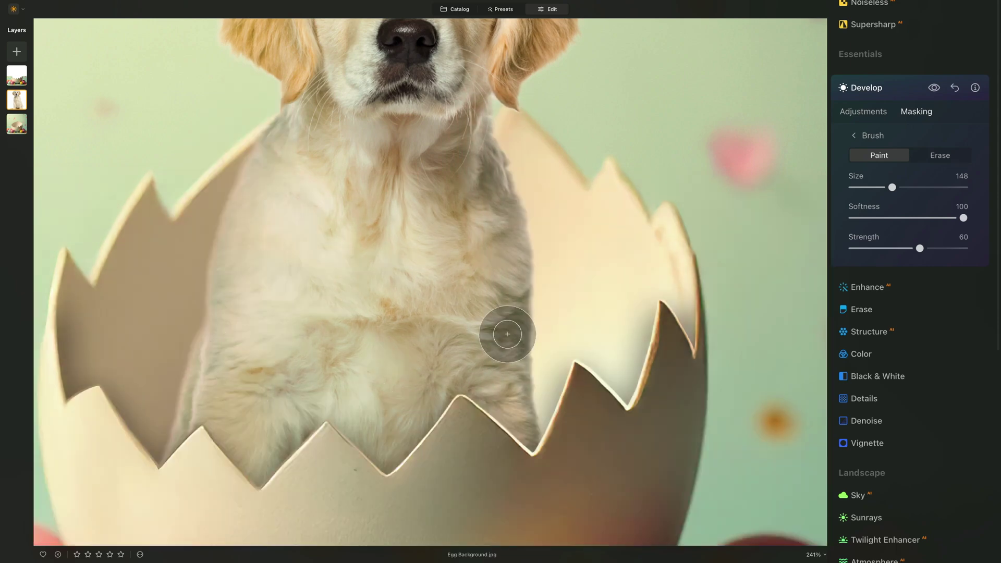
scroll(496, 332, "down", 3)
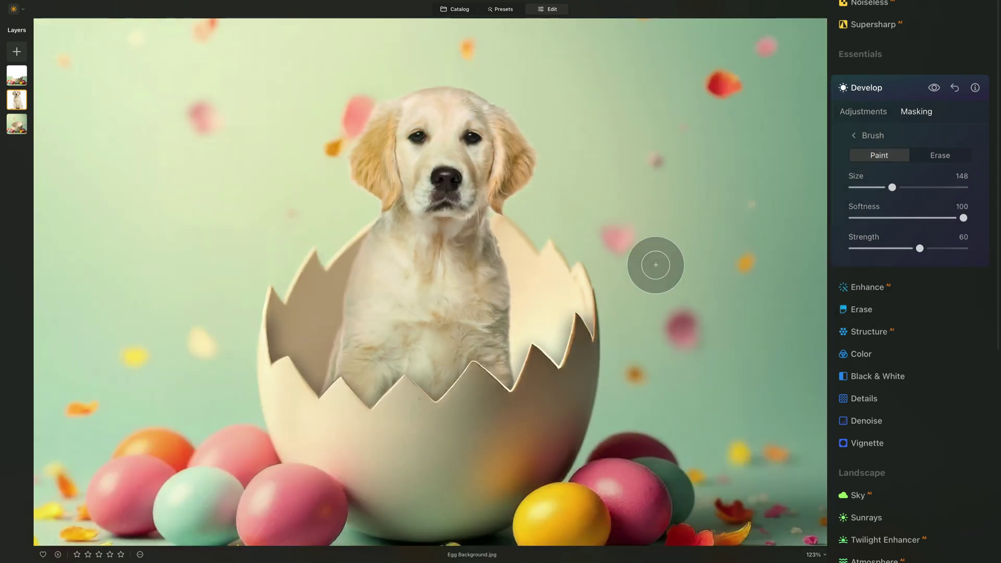
left_click(883, 87)
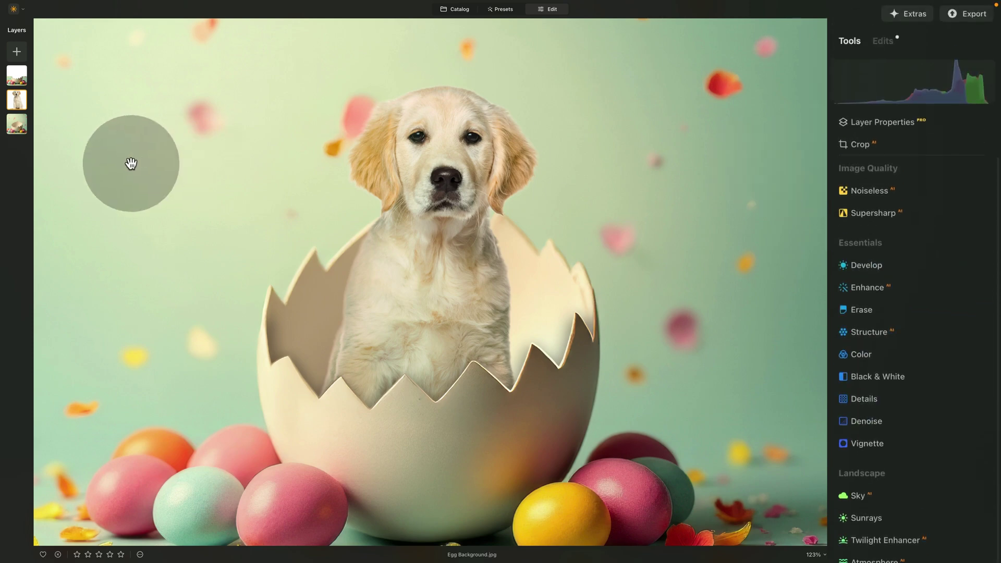
Select the egg background layer and set its Develop Exposure to -1.03
left_click(16, 124)
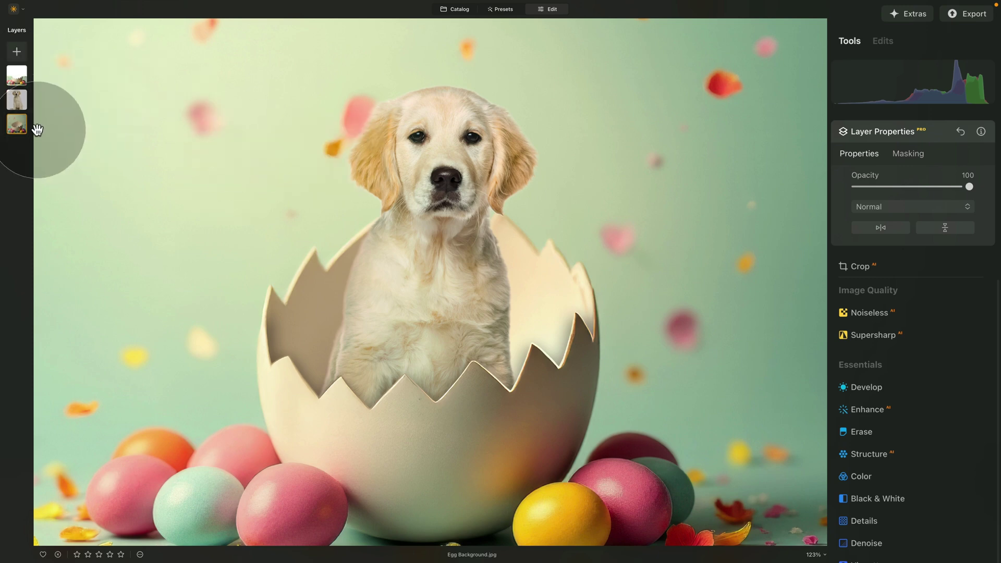
left_click(878, 386)
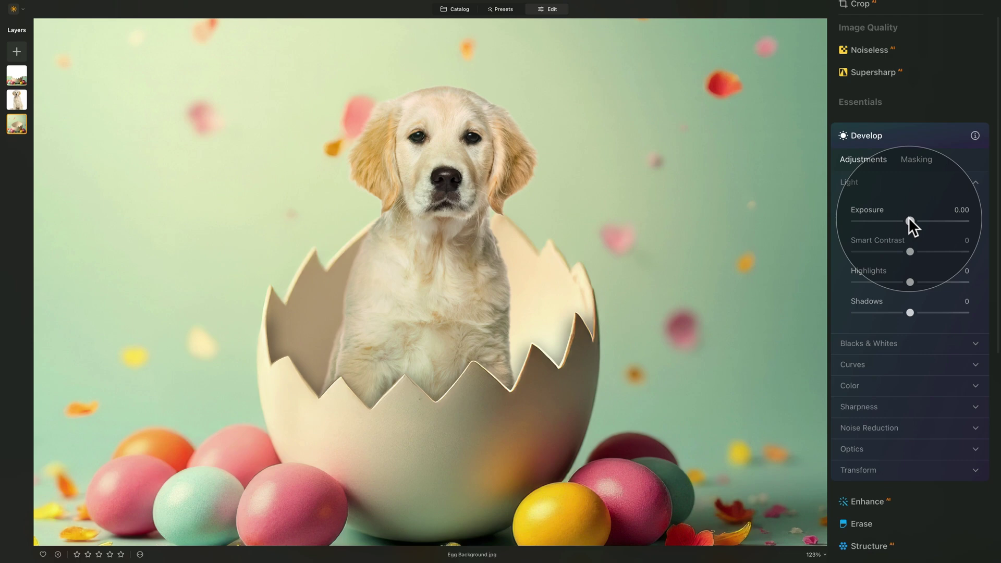
left_click_drag(908, 217, 897, 223)
scroll(521, 208, "down", 3)
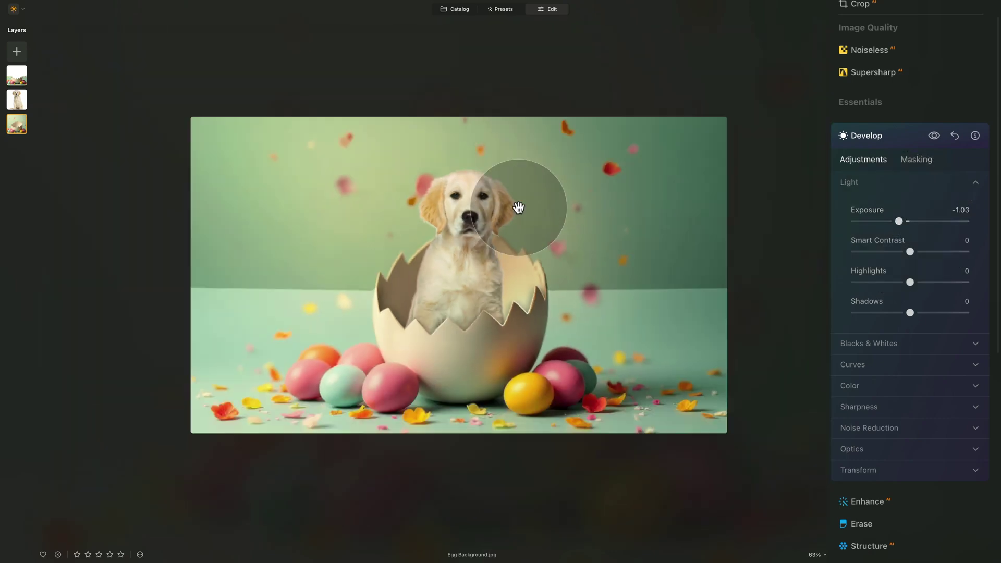
scroll(501, 255, "up", 3)
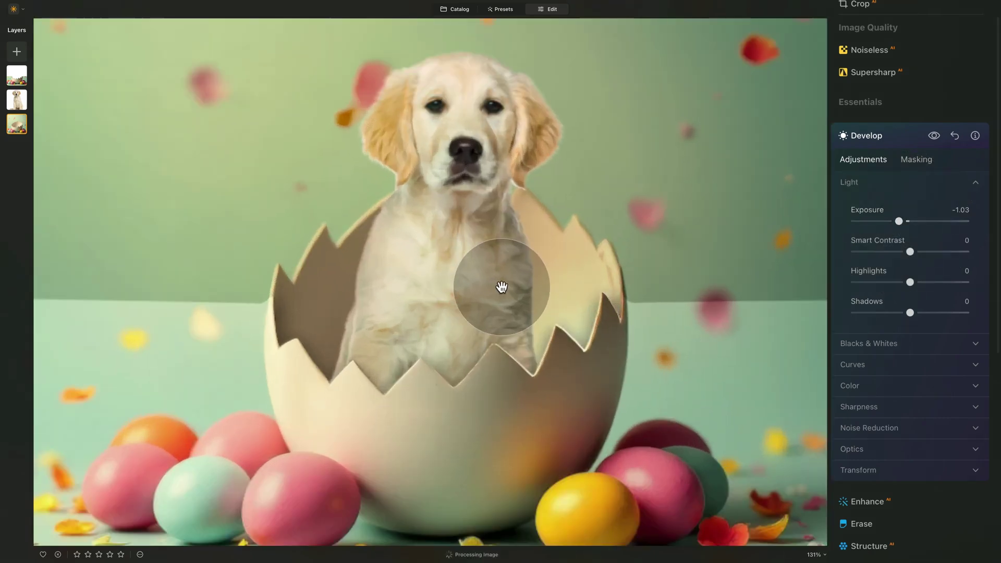
Mask the background's Develop adjustment with a Strength 30 paint brush, shading the darker inner shell along the puppy's side
left_click(912, 159)
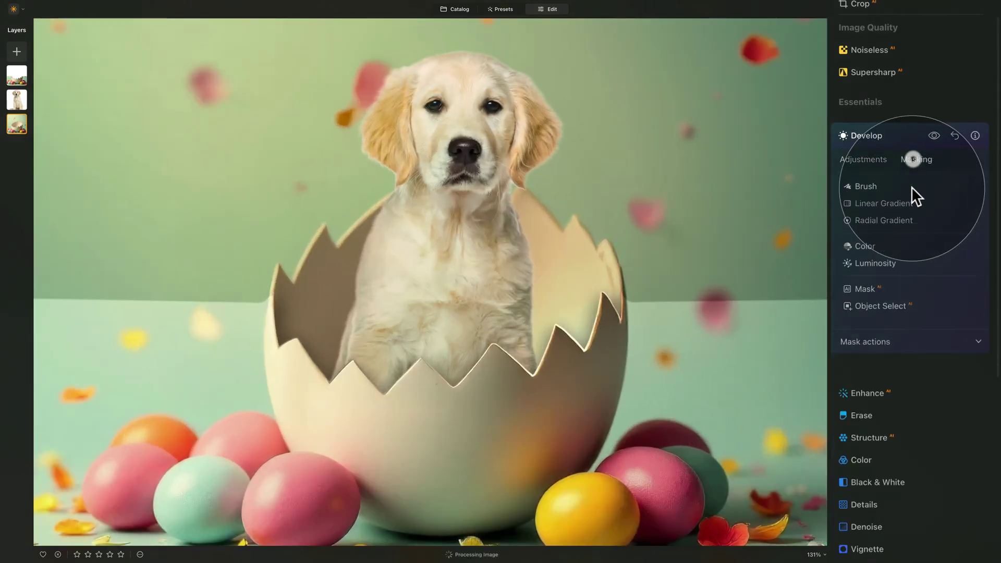
left_click(871, 185)
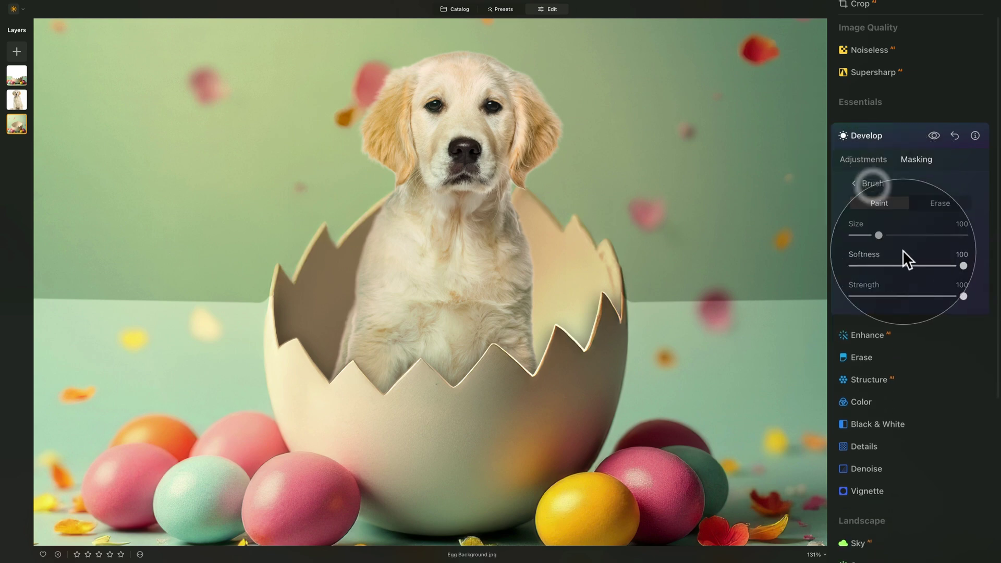
left_click(888, 296)
left_click_drag(888, 296, 886, 296)
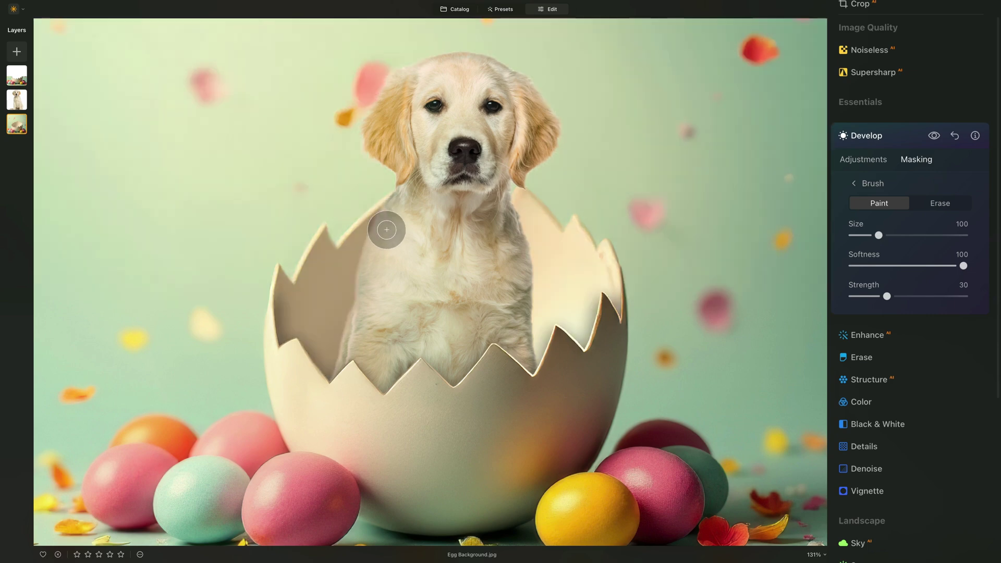
mouse_move(386, 230)
left_mouse_down()
mouse_move(375, 284)
mouse_move(380, 224)
mouse_move(362, 248)
mouse_move(366, 240)
mouse_move(333, 379)
mouse_move(356, 361)
mouse_move(349, 337)
mouse_move(362, 242)
mouse_move(404, 197)
mouse_move(360, 264)
mouse_move(351, 352)
mouse_move(366, 387)
left_mouse_up()
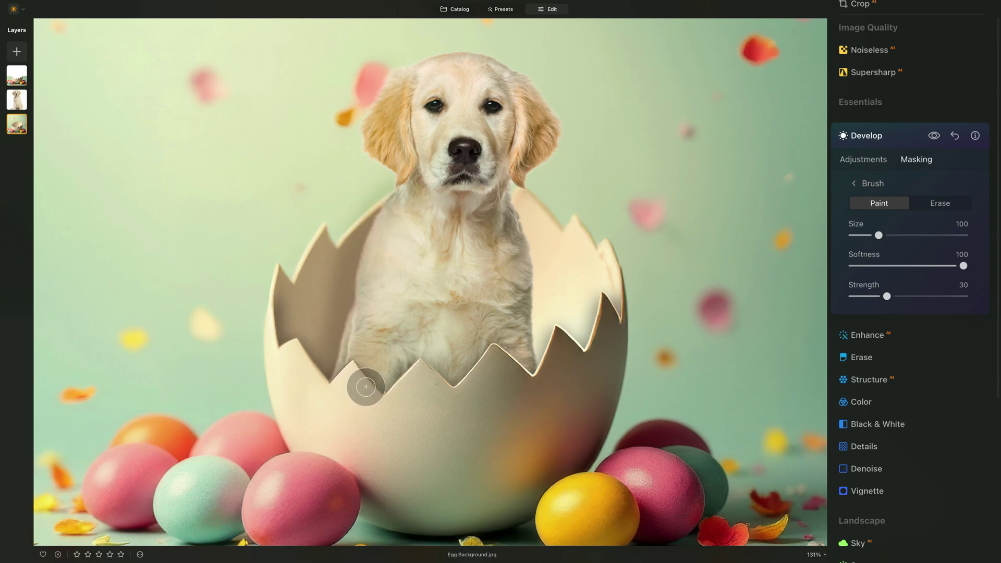
Paint soft shading onto the bright inner shell beside the puppy, down toward the jagged front rim
mouse_move(509, 205)
left_mouse_down()
mouse_move(532, 270)
mouse_move(530, 380)
mouse_move(543, 360)
mouse_move(534, 242)
mouse_move(514, 216)
mouse_move(536, 304)
mouse_move(519, 218)
mouse_move(538, 365)
mouse_move(544, 326)
mouse_move(528, 231)
mouse_move(508, 216)
left_mouse_up()
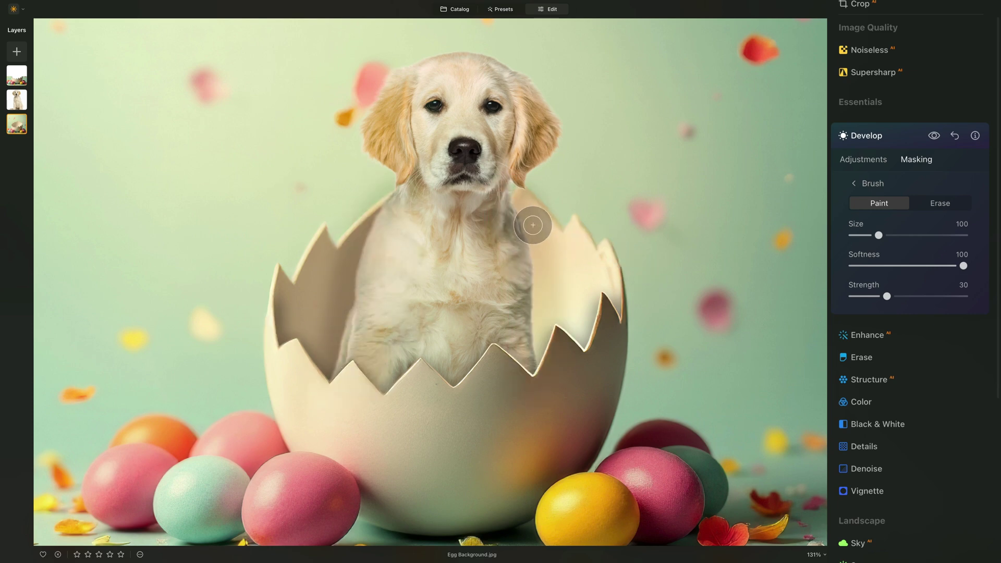
mouse_move(530, 221)
left_mouse_down()
mouse_move(516, 295)
mouse_move(532, 356)
mouse_move(542, 346)
left_mouse_up()
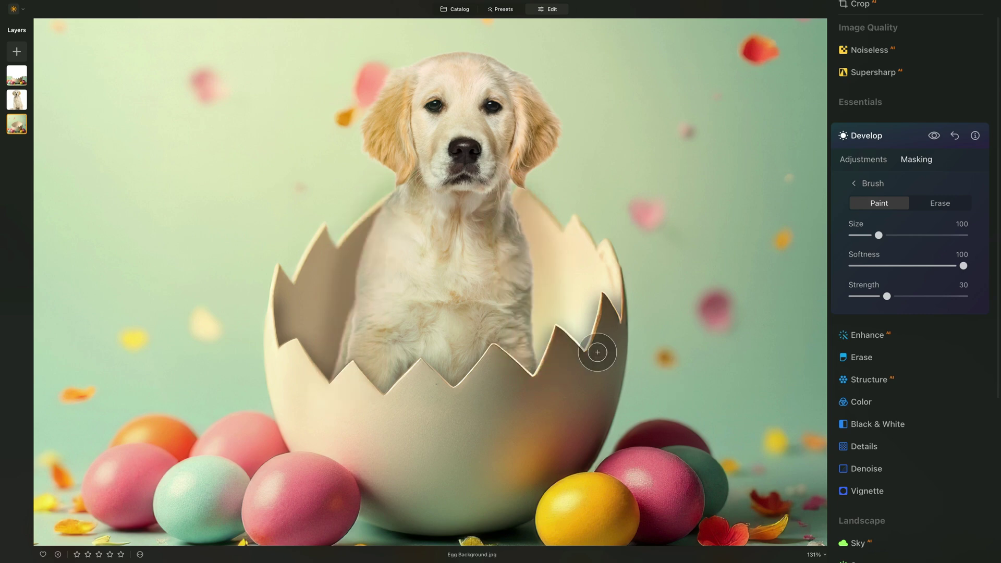
mouse_move(523, 261)
left_mouse_down()
mouse_move(529, 342)
mouse_move(589, 405)
mouse_move(591, 334)
left_mouse_up()
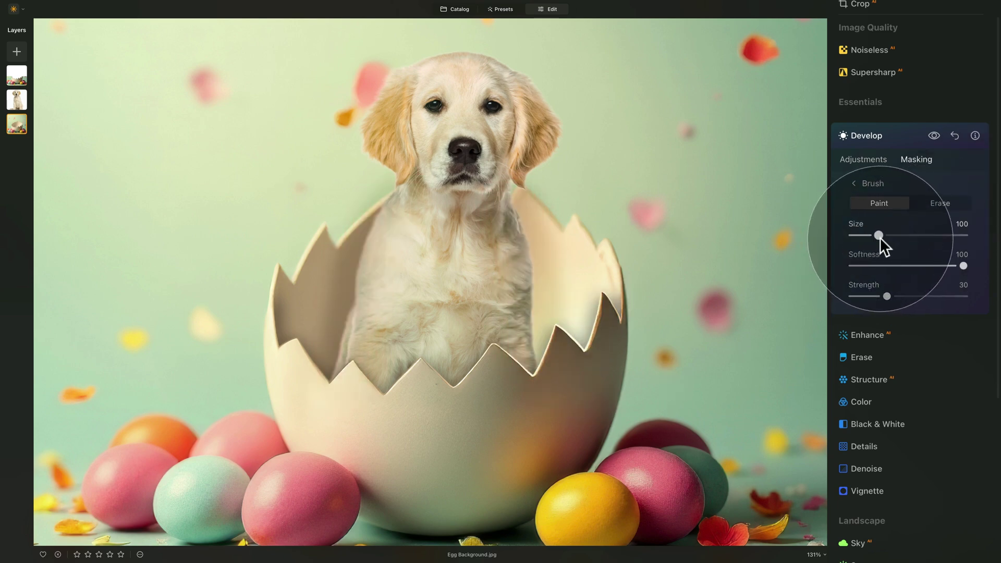
Erase excess shading from the outer part of the bright inner shell with a Size 151 brush, and compare with and without Develop
left_click_drag(880, 236, 893, 236)
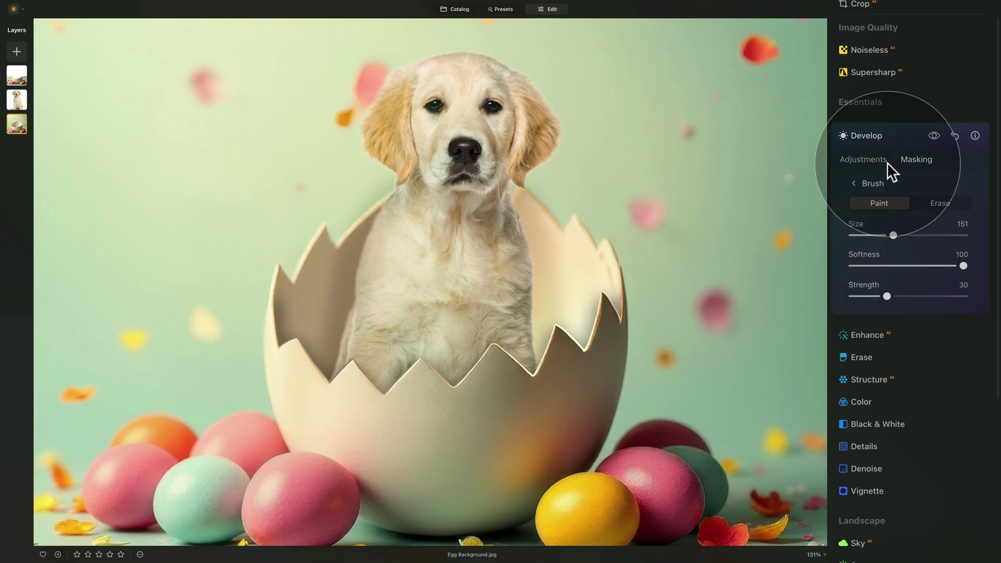
left_click(933, 202)
mouse_move(576, 224)
left_mouse_down()
mouse_move(596, 329)
mouse_move(568, 214)
mouse_move(514, 165)
mouse_move(558, 205)
mouse_move(587, 306)
left_mouse_up()
left_click(588, 313)
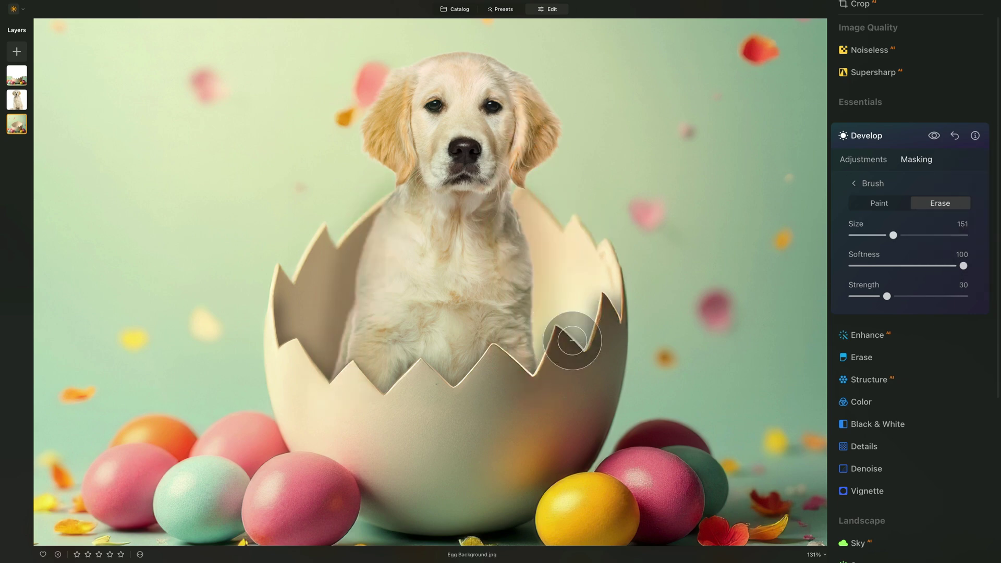
left_click(931, 137)
left_click(930, 136)
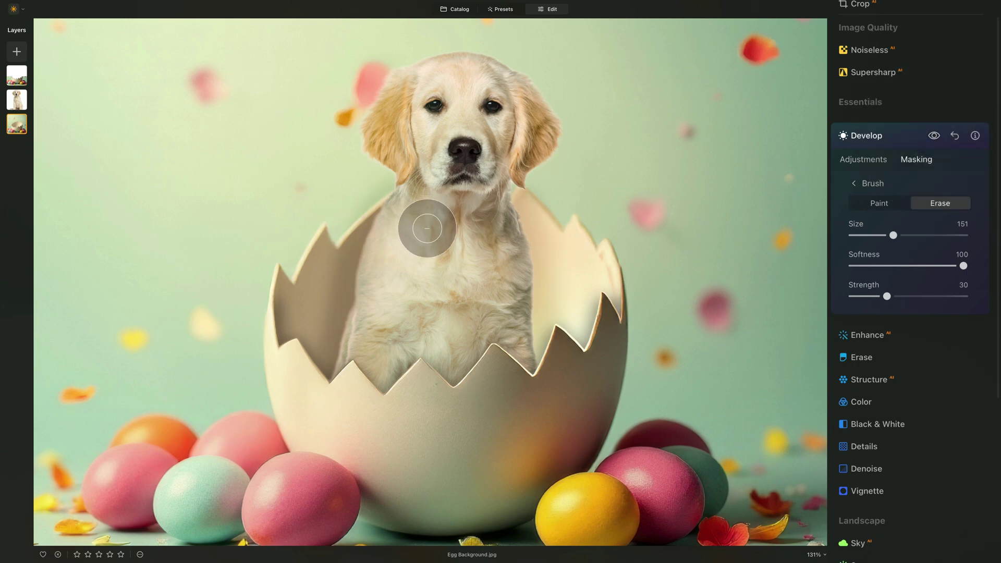
left_click(933, 136)
left_click(934, 136)
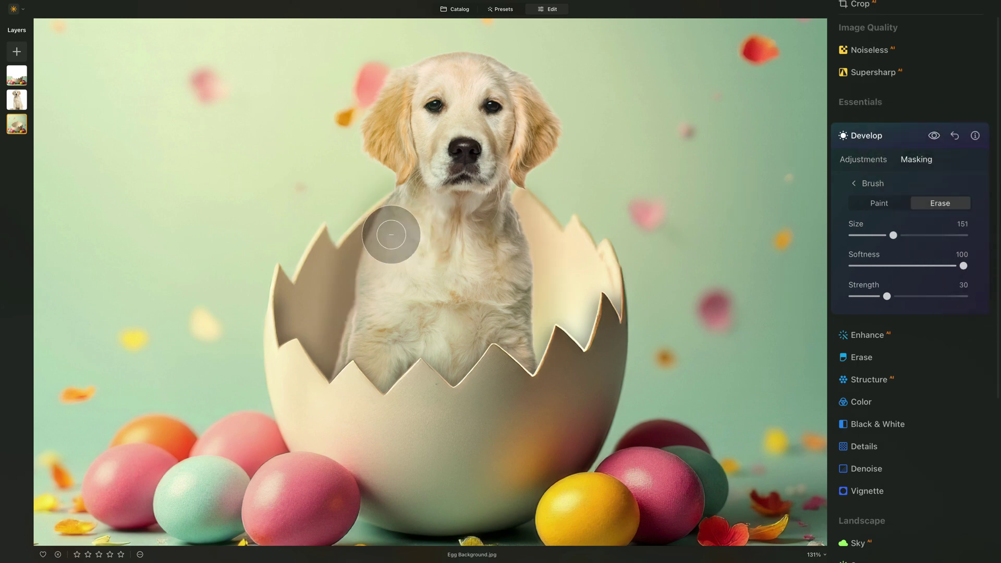
Erase the shading that spills onto the backdrop above the shell rim near the puppy's neck at Strength 61, and close Develop
scroll(335, 185, "up", 3)
scroll(471, 159, "up", 1)
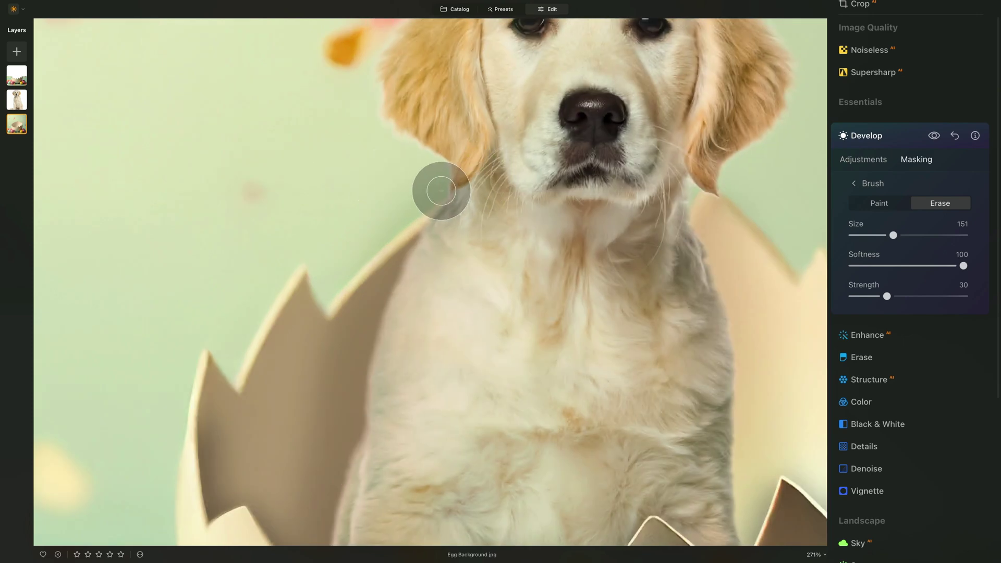
left_click(923, 293)
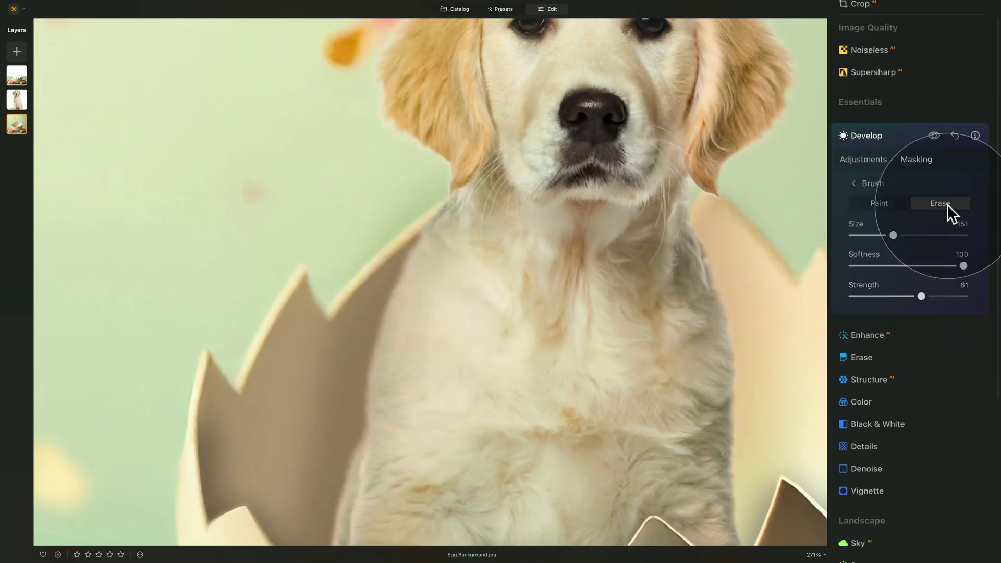
mouse_move(447, 194)
left_mouse_down()
mouse_move(381, 200)
mouse_move(434, 198)
mouse_move(333, 242)
left_mouse_up()
mouse_move(472, 157)
left_mouse_down()
mouse_move(322, 221)
mouse_move(338, 225)
left_mouse_up()
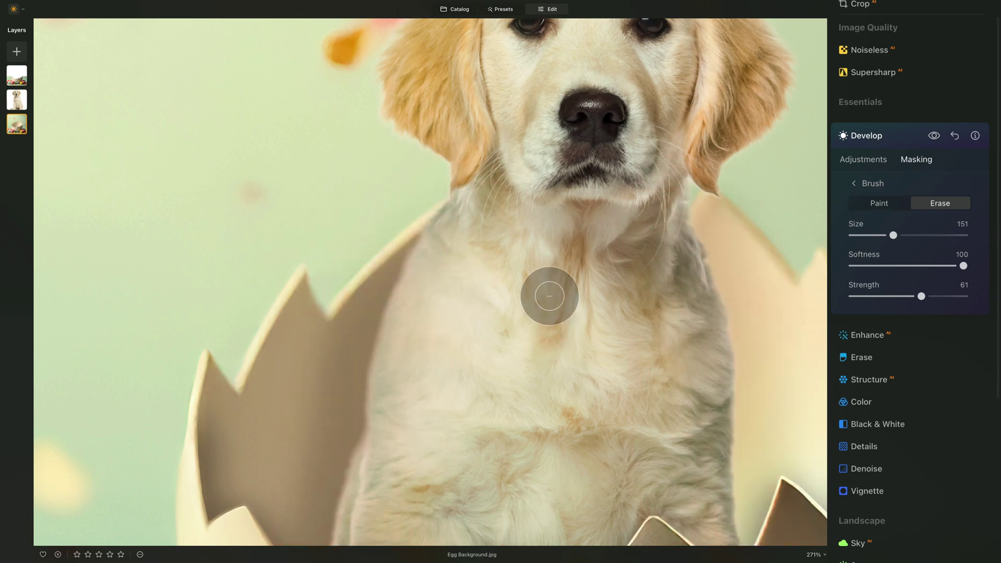
mouse_move(496, 194)
left_mouse_down()
mouse_move(514, 283)
mouse_move(529, 294)
left_mouse_up()
key("ctrl+0")
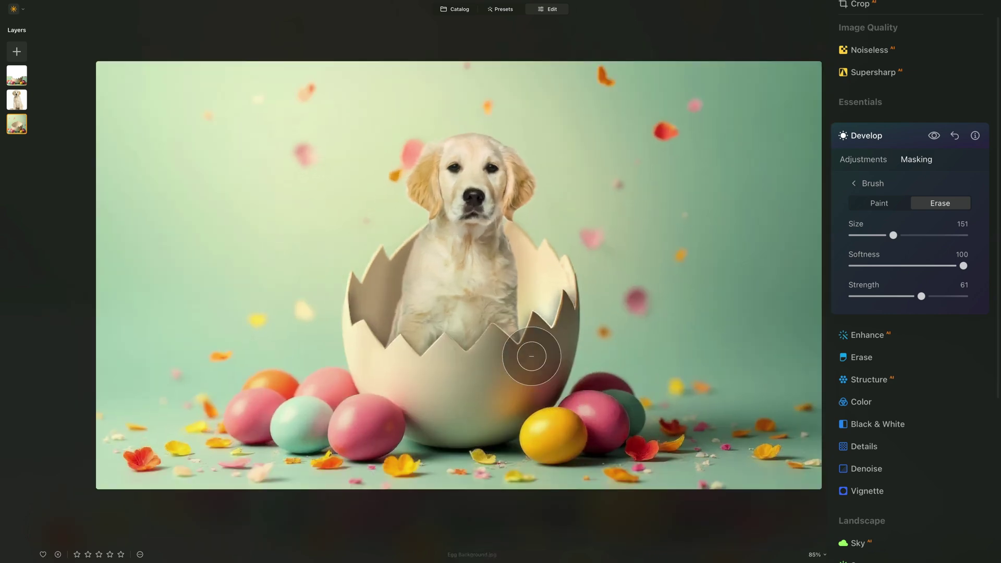
left_click(864, 138)
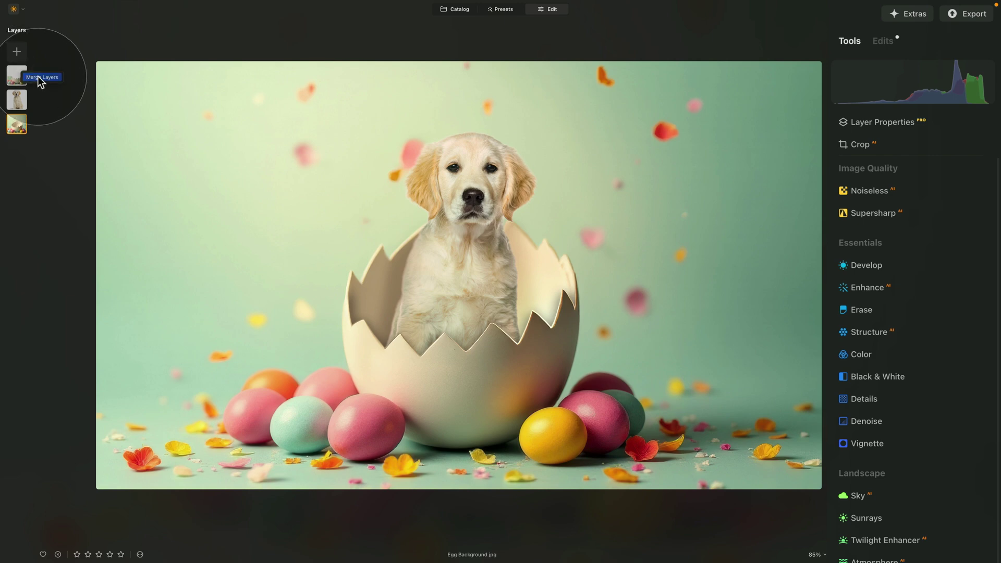
Merge the visible layers into a new composite layer and close its Layer Properties
left_click(39, 77)
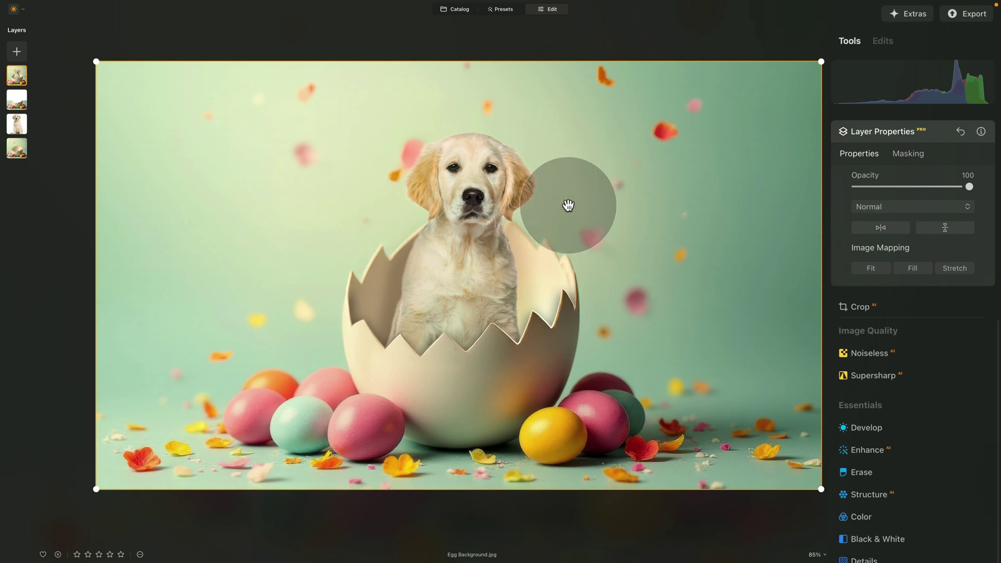
scroll(909, 348, "down", 1)
scroll(905, 346, "down", 3)
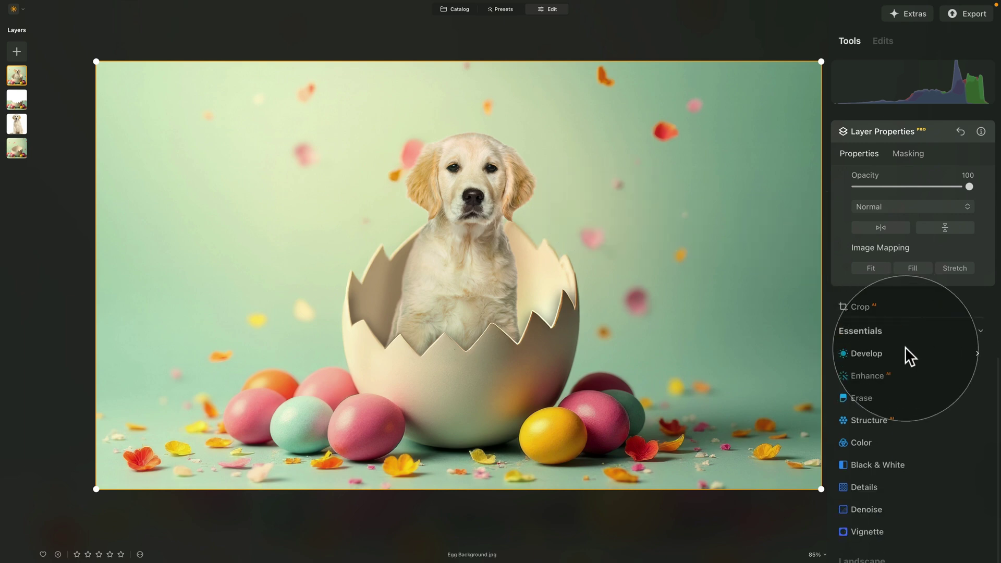
left_click(916, 127)
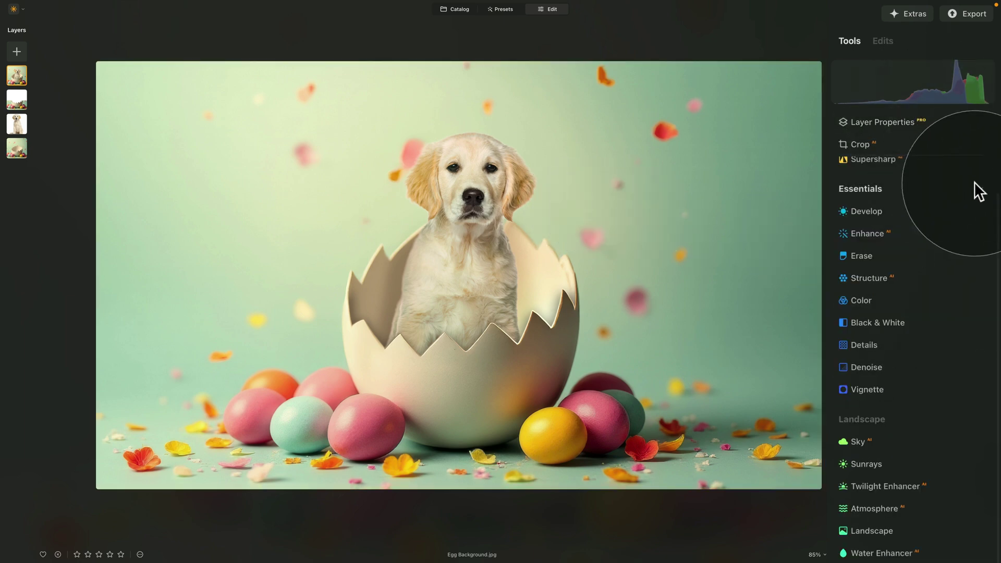
scroll(954, 224, "up", 3)
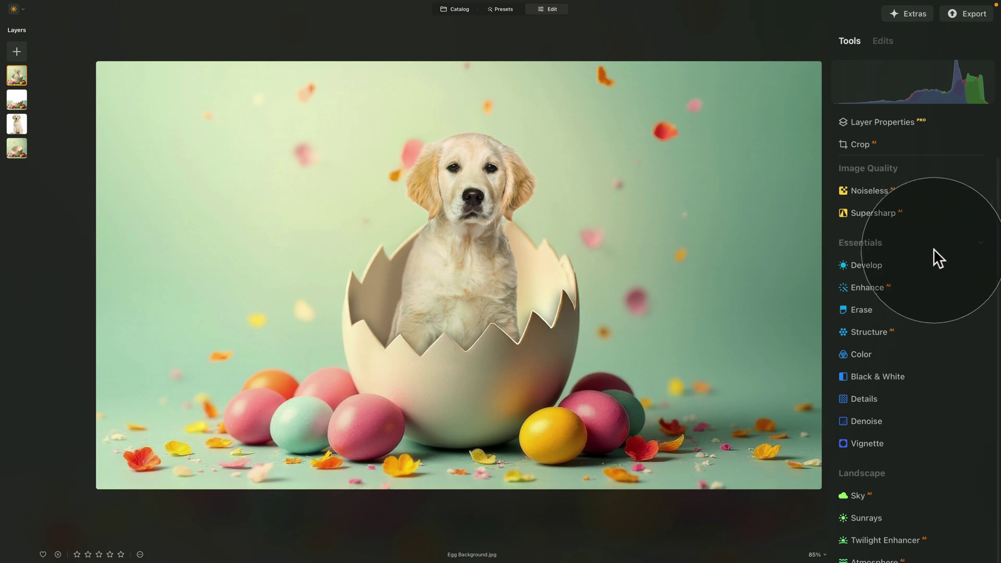
Enhance the merged layer with an Accent of 20, trying stronger amounts first, and close Enhance
left_click(877, 290)
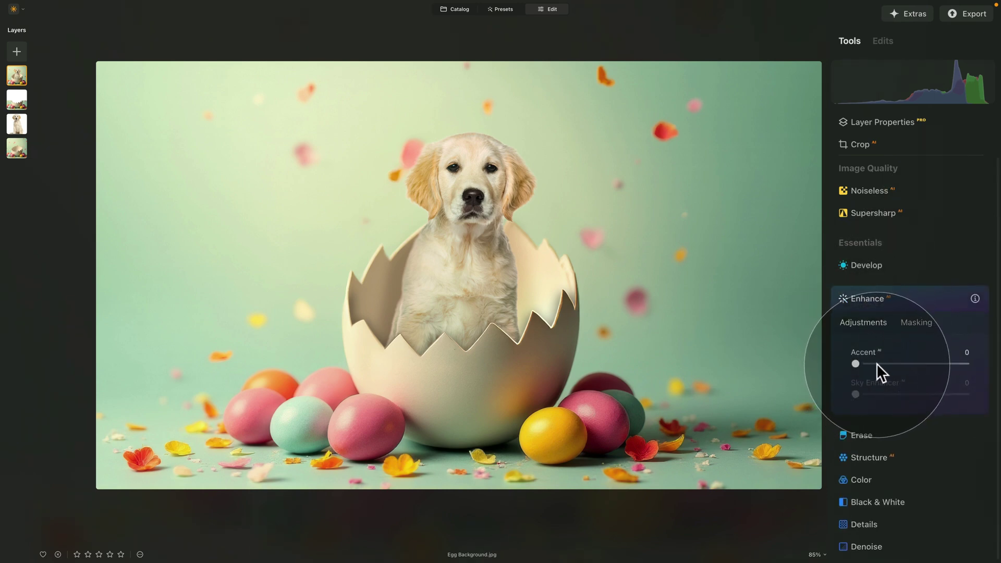
left_click_drag(877, 364, 905, 361)
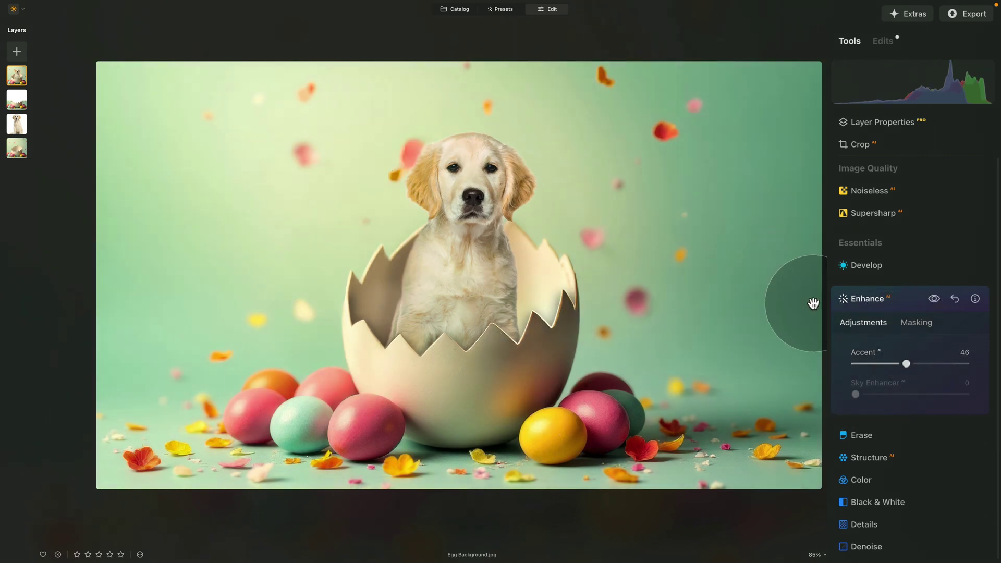
left_click(907, 364)
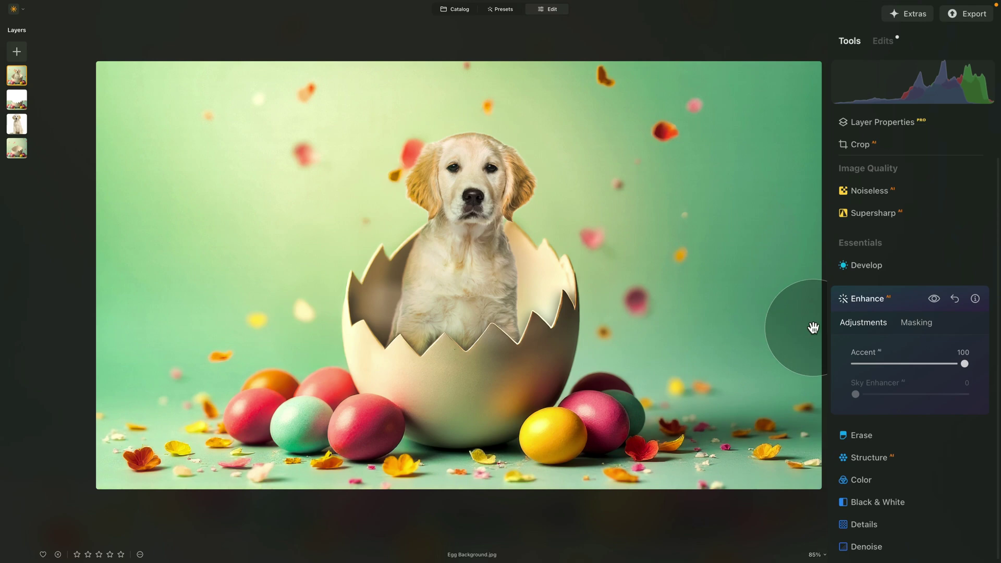
left_click(879, 364)
left_click_drag(873, 365, 877, 361)
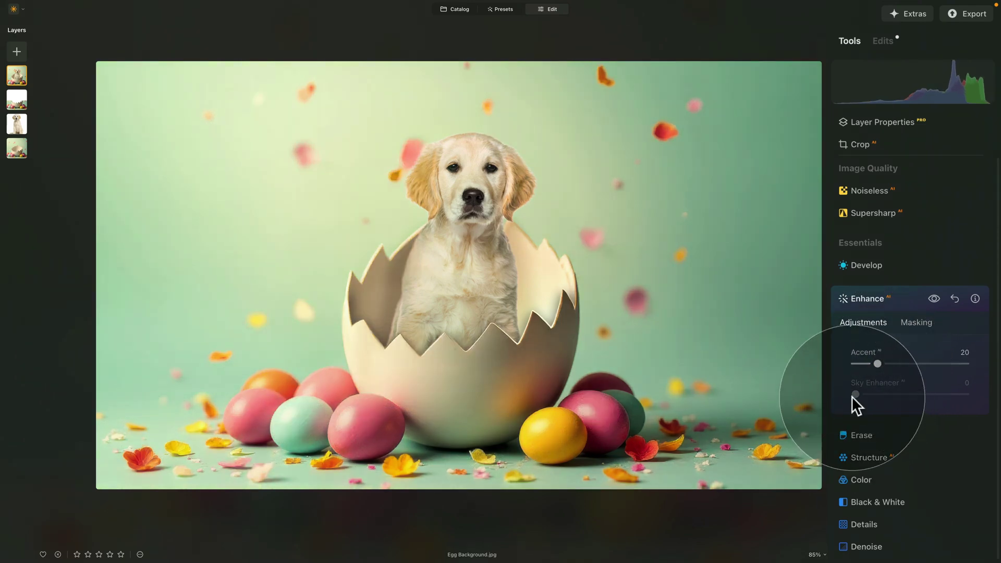
left_click(899, 297)
Apply the Cinematic Toning LUT Long Beach through Mood and compare the image with and without it
scroll(897, 407, "down", 10)
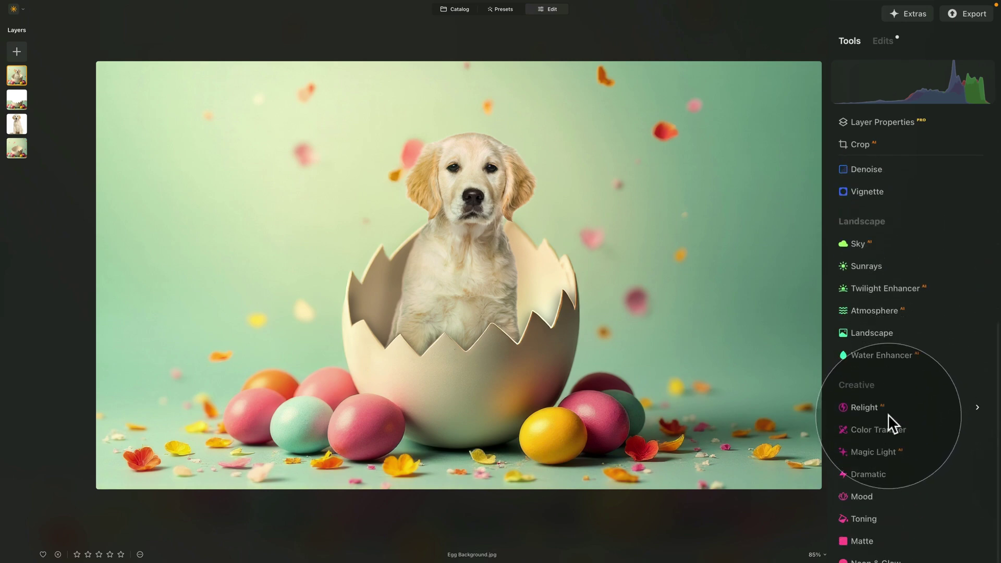
scroll(865, 386, "down", 10)
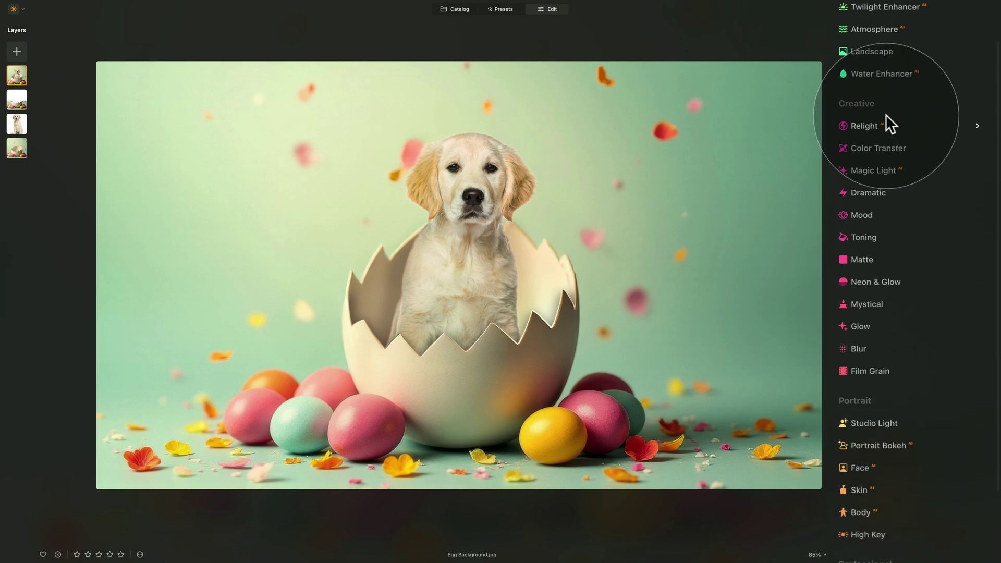
left_click(866, 216)
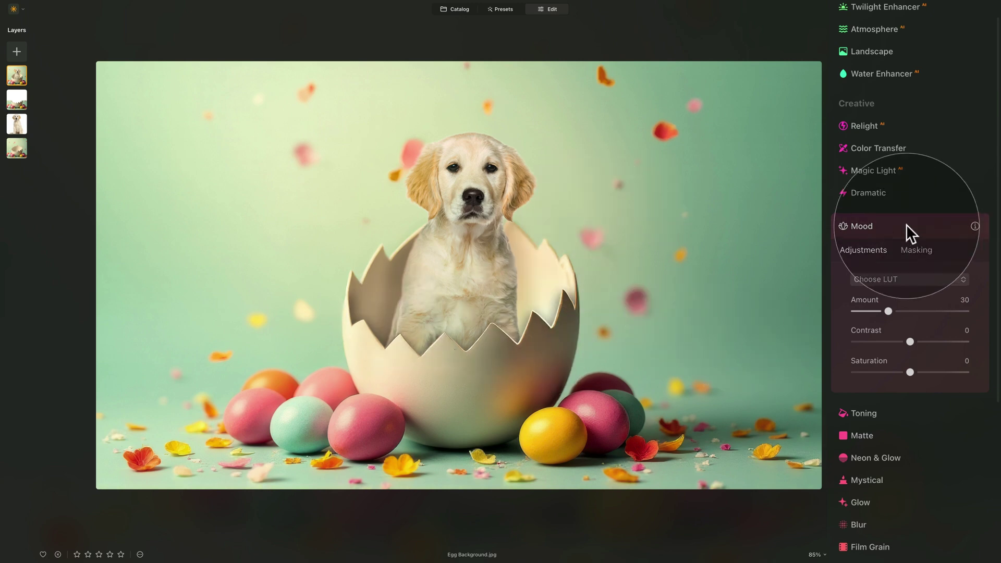
scroll(900, 216, "down", 1)
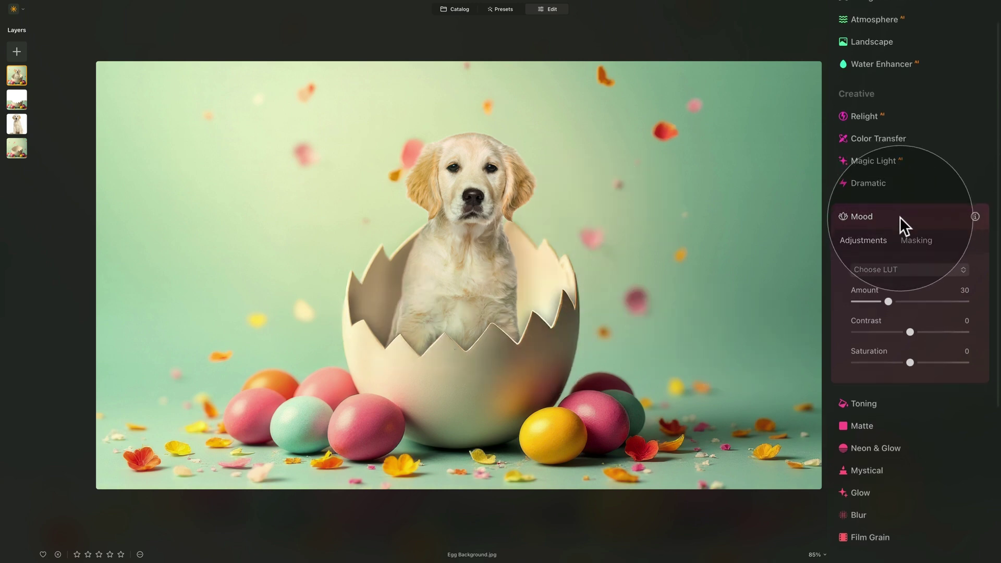
left_click(908, 262)
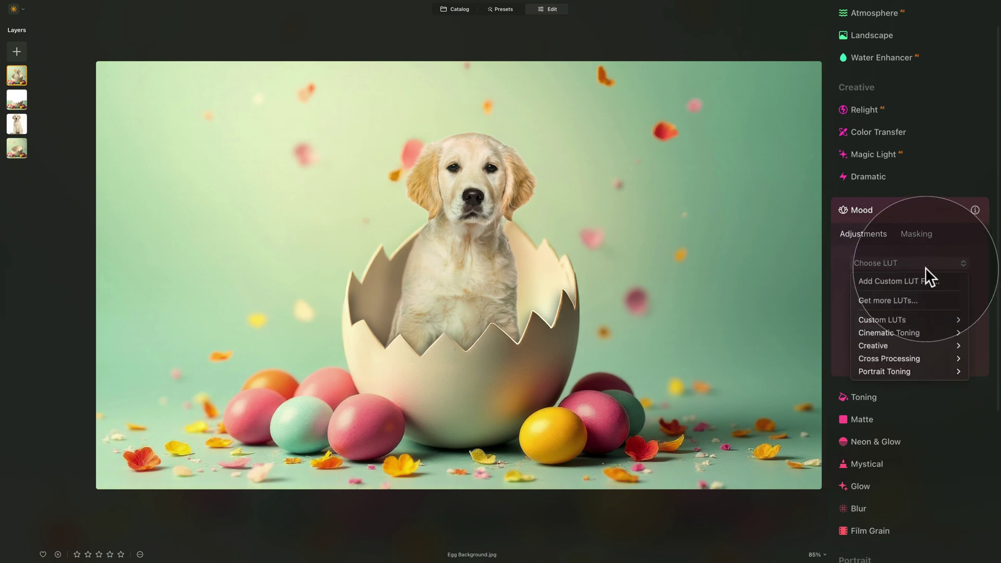
mouse_move(901, 332)
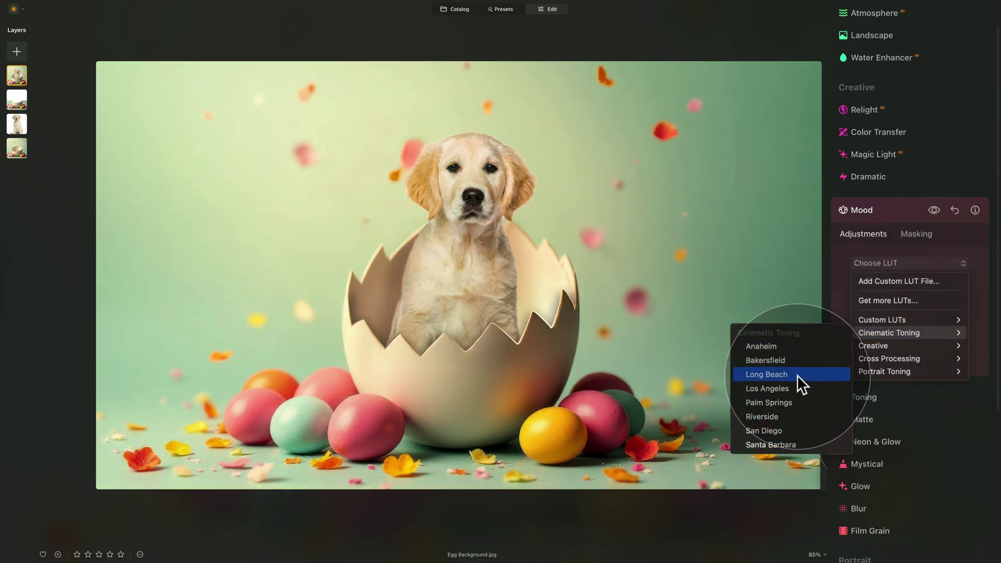
left_click(796, 374)
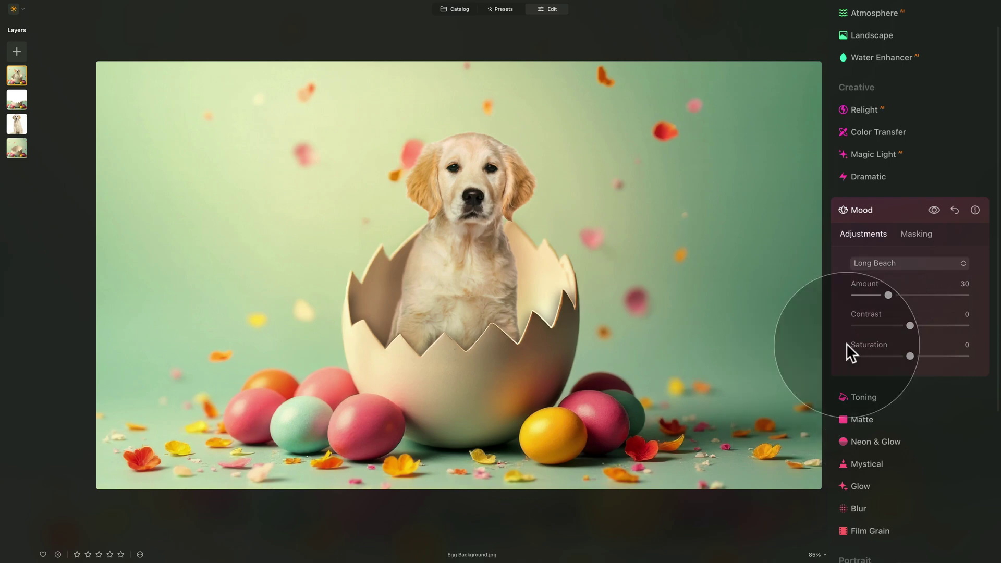
left_click(934, 210)
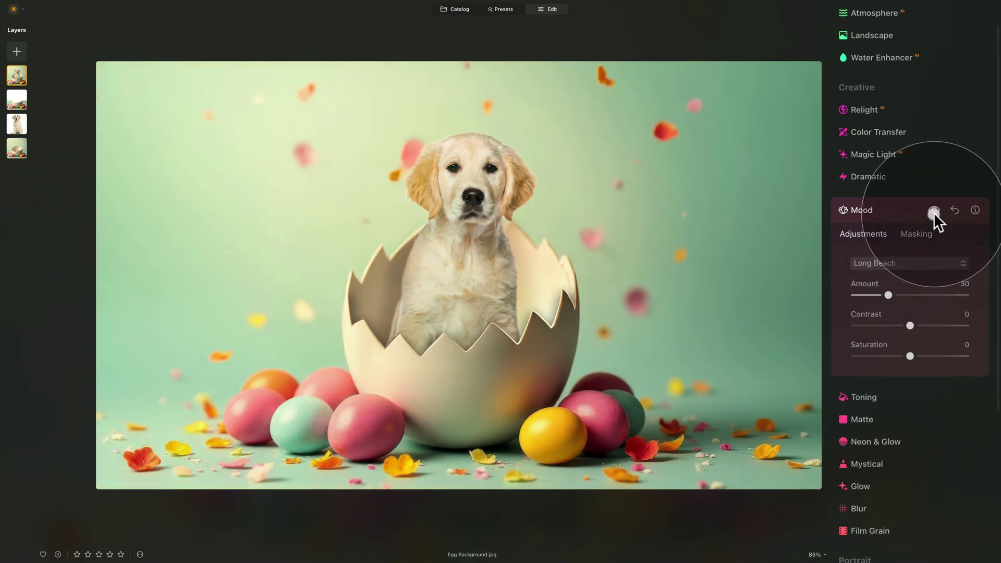
left_click(933, 211)
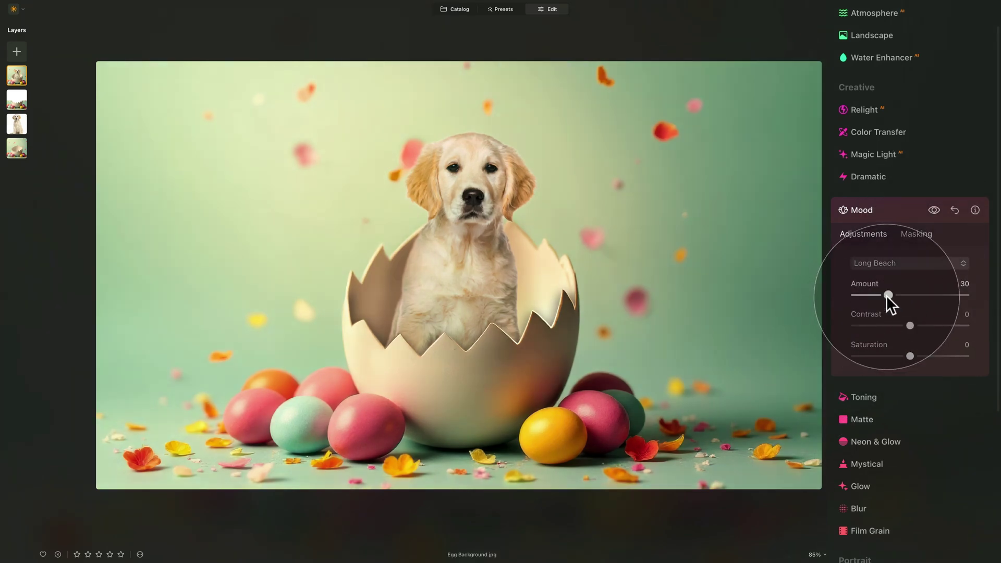
Raise the Mood Amount to 39, compare with and without the effect, and close Mood
mouse_move(886, 295)
left_mouse_down()
mouse_move(908, 298)
mouse_move(899, 299)
left_mouse_up()
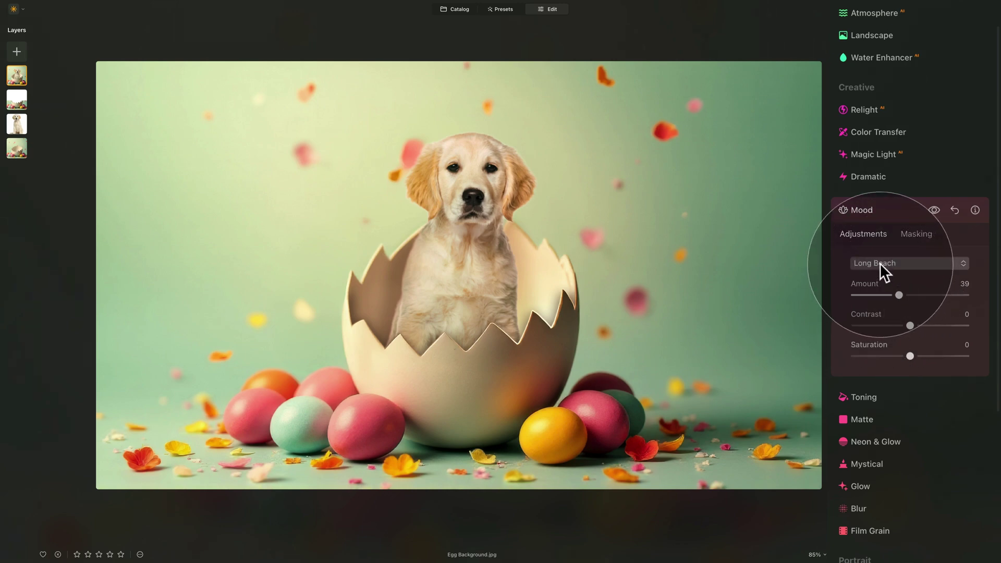
left_click(933, 210)
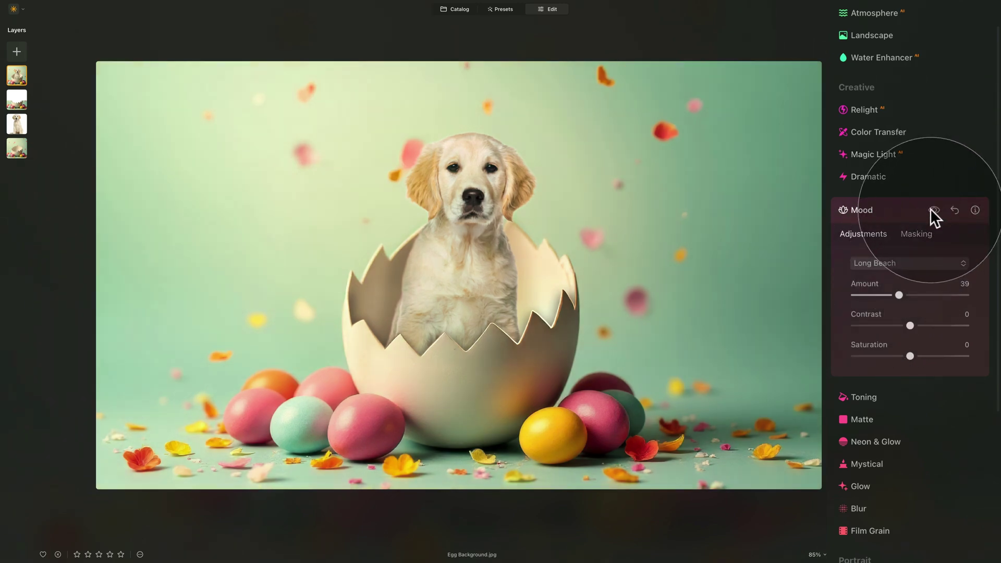
left_click(932, 210)
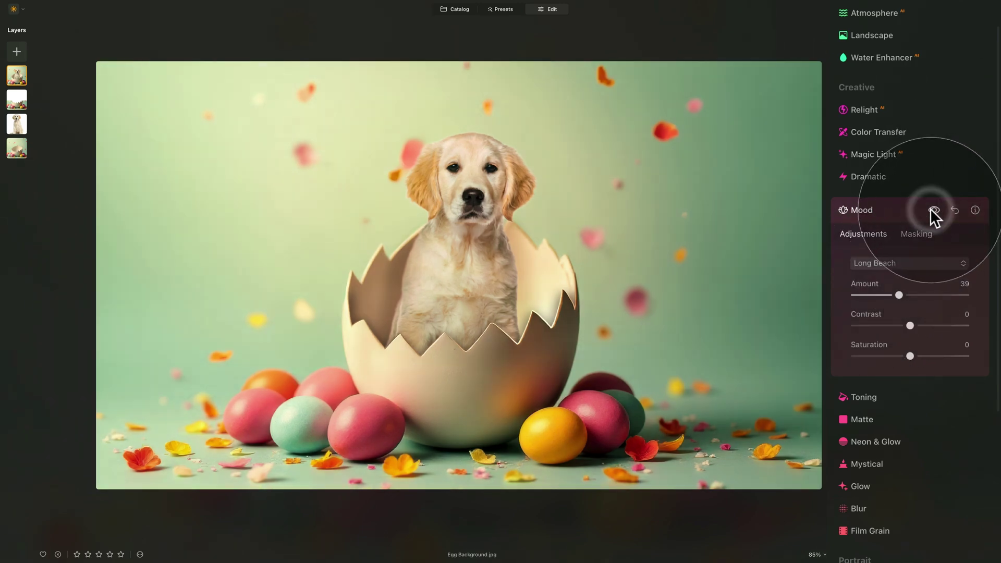
left_click(889, 211)
Add a Mystical effect with an Amount of 24 to the merged layer and close it
left_click(887, 290)
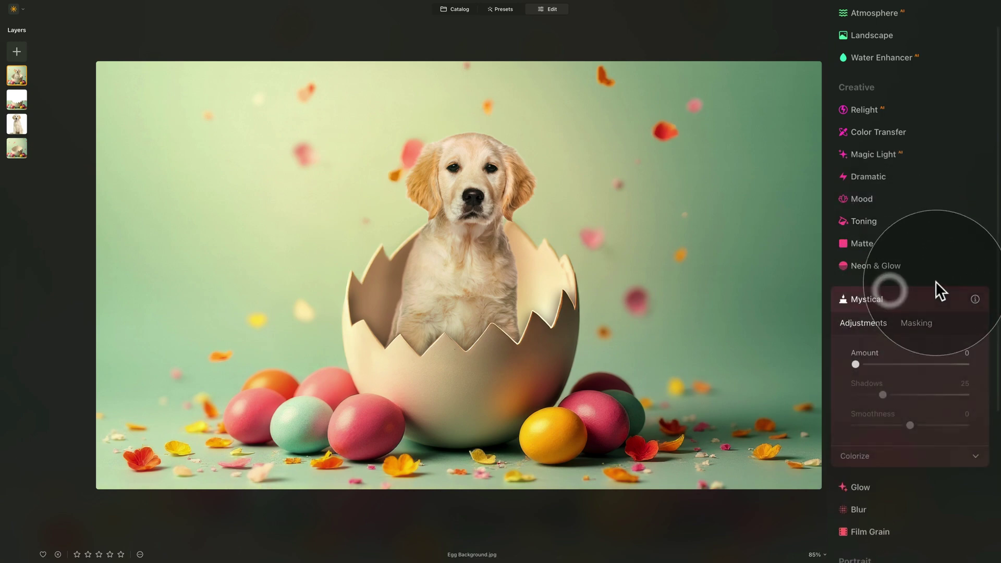
mouse_move(883, 294)
left_mouse_down()
mouse_move(869, 296)
mouse_move(886, 298)
mouse_move(877, 294)
left_mouse_up()
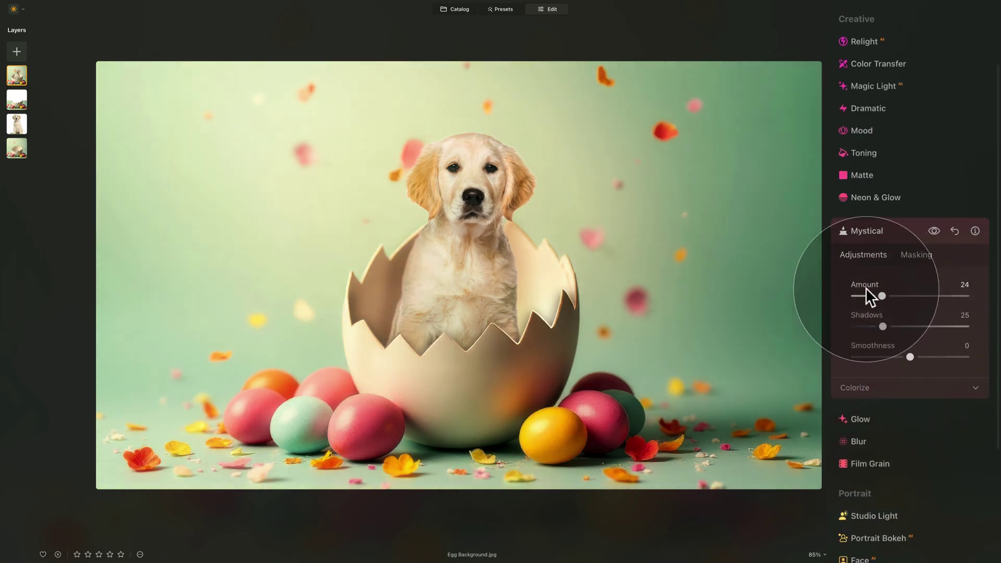
left_click(880, 230)
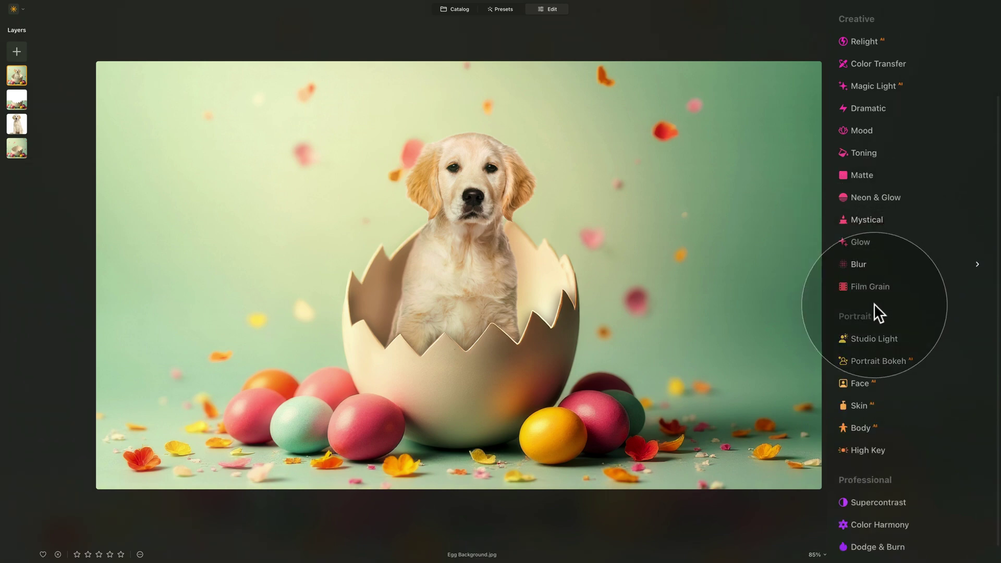
Add Film Grain with an Amount of 10 to the merged layer and close it
left_click(861, 287)
left_click_drag(857, 361, 865, 363)
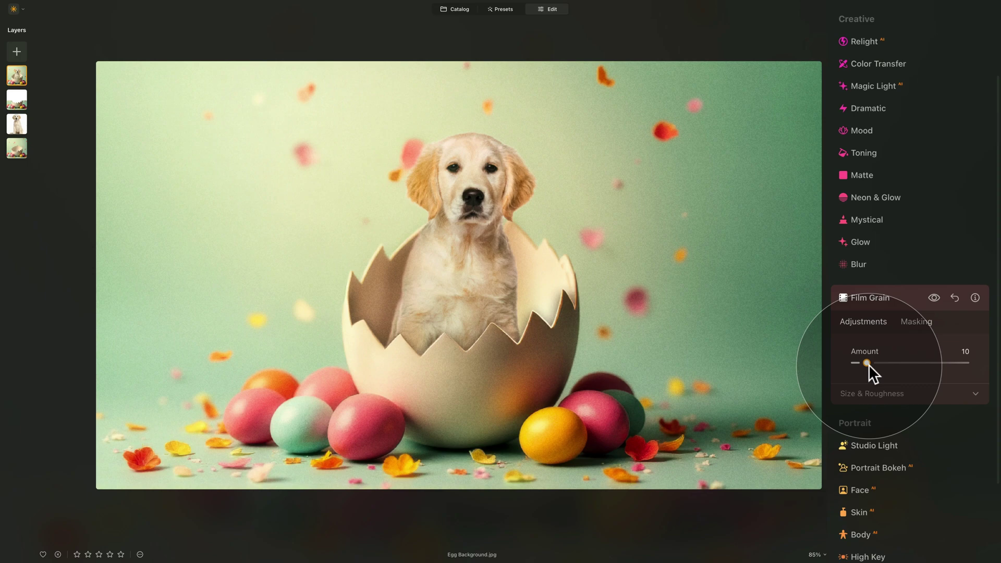
left_click(865, 368)
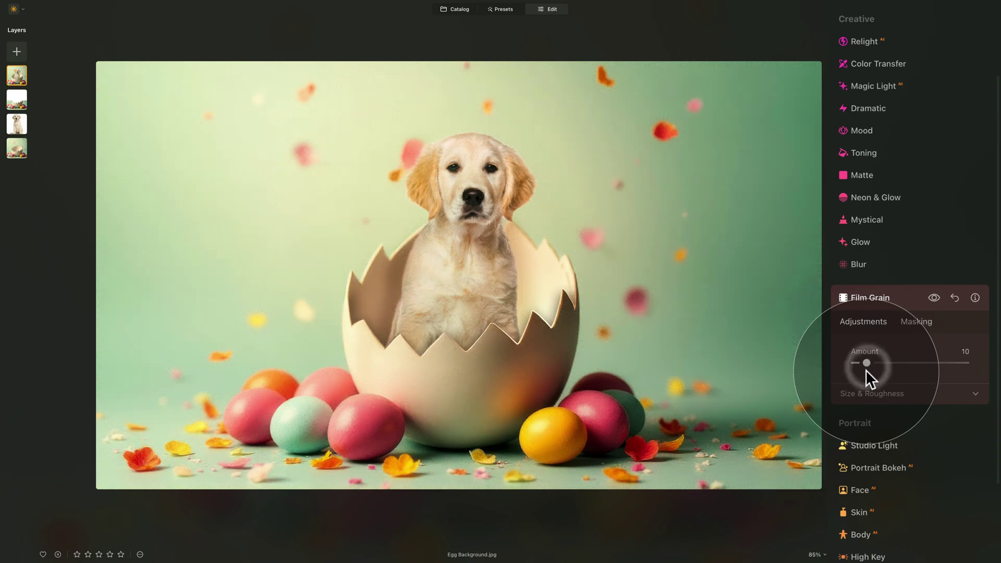
left_click(873, 301)
Add a dark Vignette to the merged layer with an Amount of -51
scroll(879, 294, "up", 1)
scroll(881, 297, "up", 5)
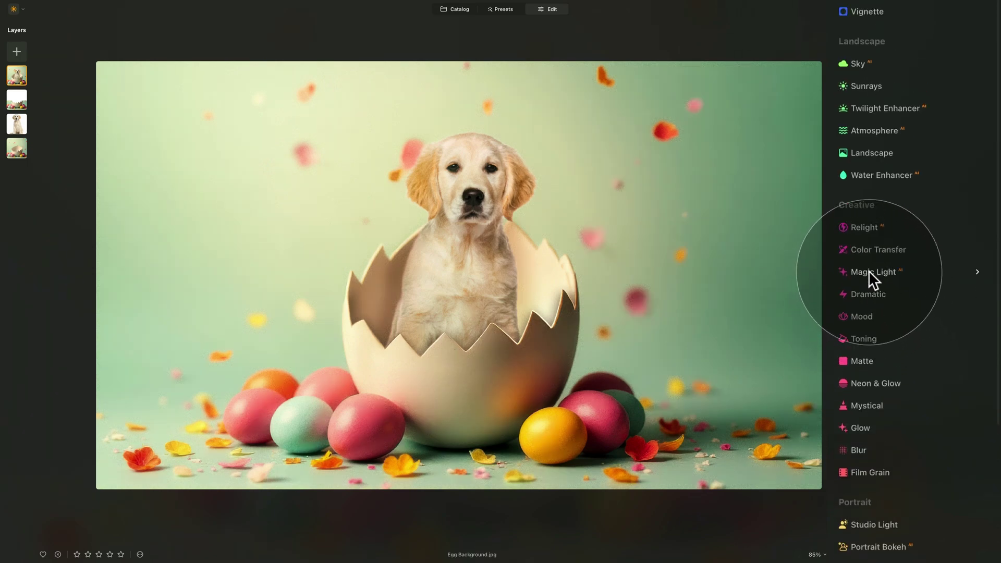
scroll(865, 269, "up", 2)
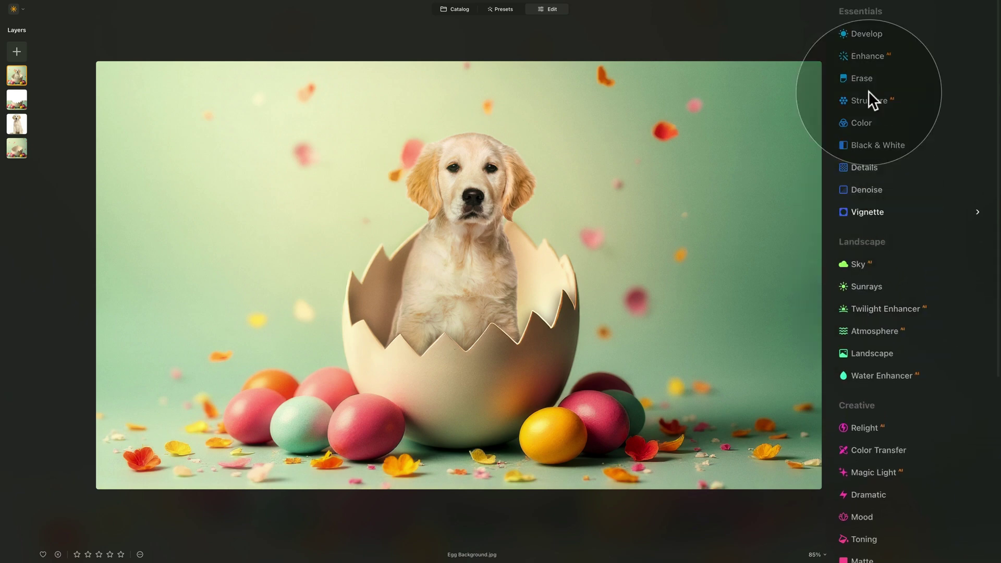
left_click(882, 209)
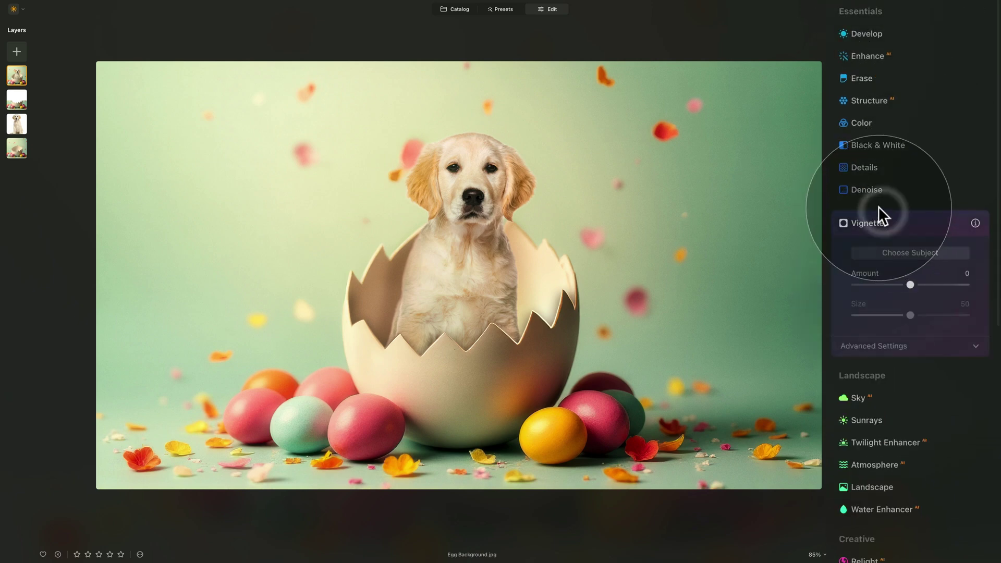
left_click_drag(910, 284, 878, 285)
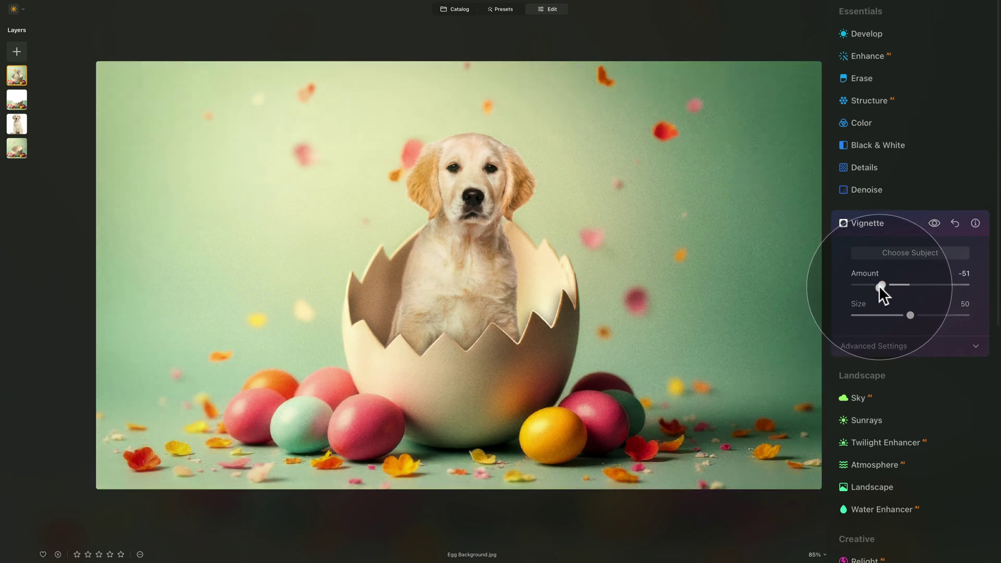
Choose the vignette's subject, trying several center points before placing it inside the shell beside the puppy's chest
left_click(915, 252)
left_click(337, 247)
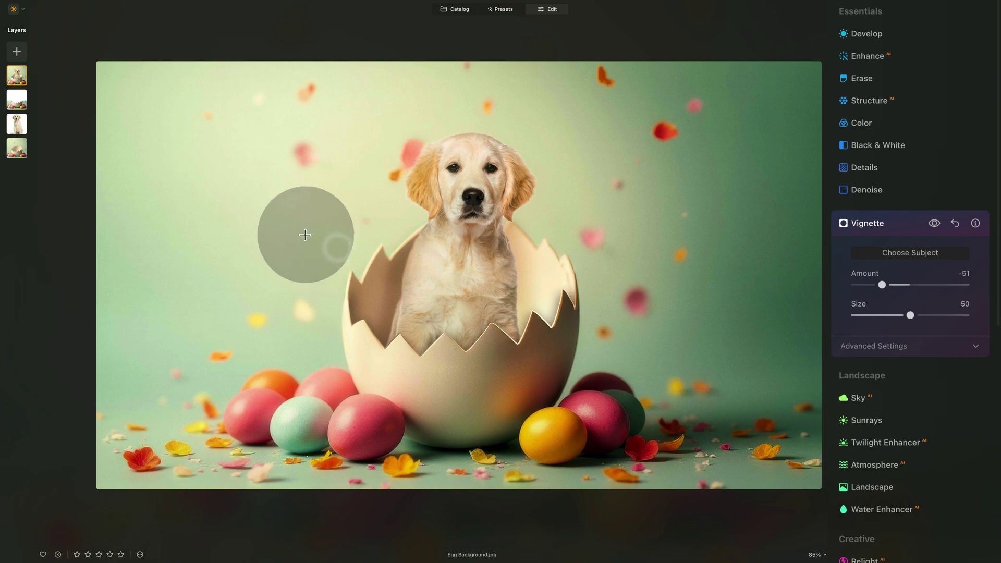
left_click(375, 232)
left_click(545, 274)
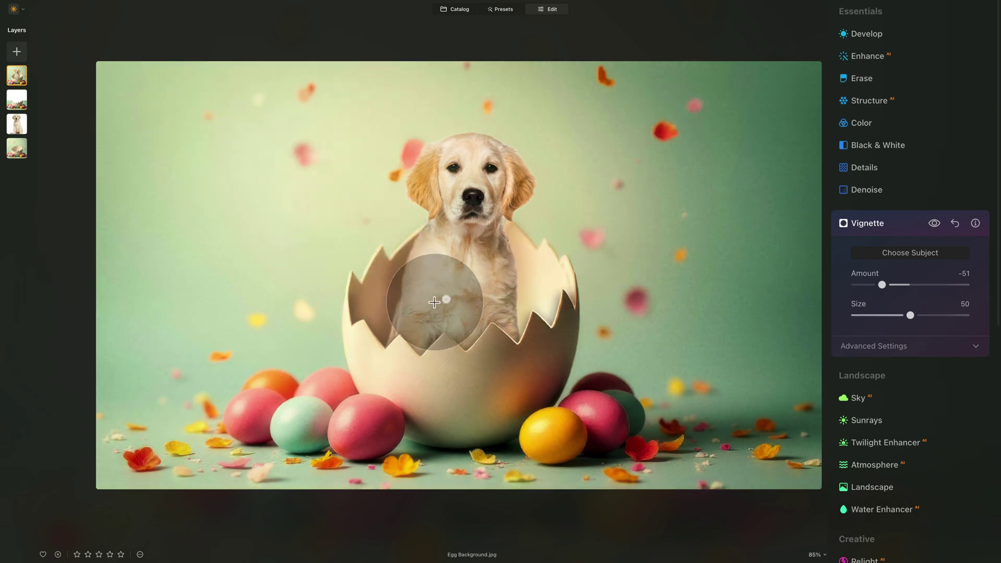
left_click(399, 273)
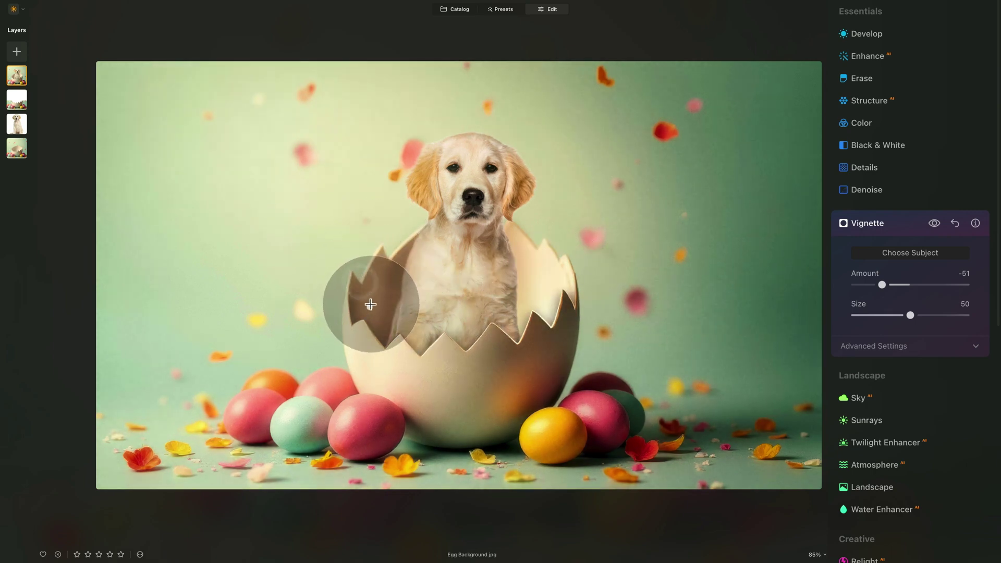
Set the vignette's Inner Light to 8 in its advanced settings and close Vignette
left_click(918, 347)
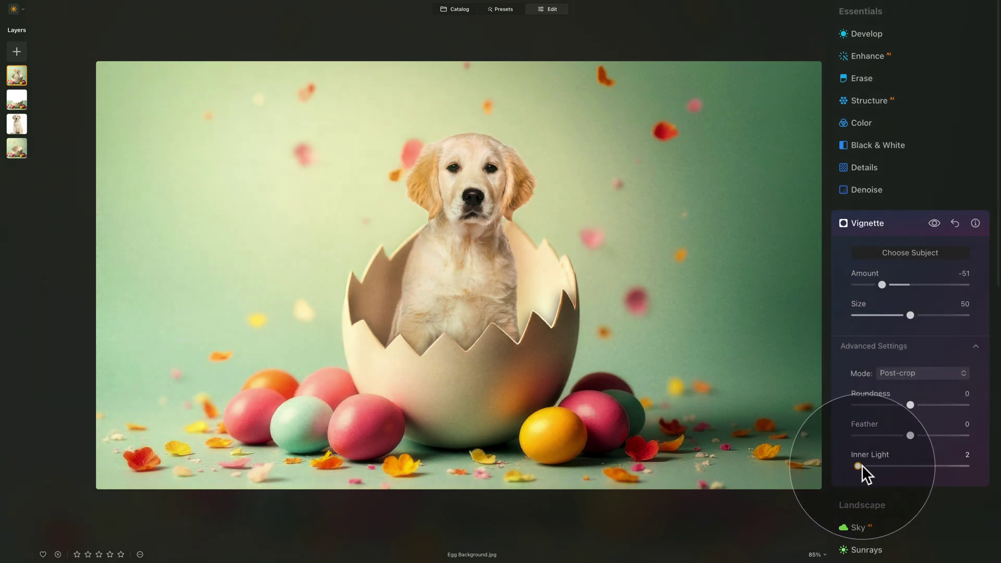
mouse_move(862, 465)
left_mouse_down()
mouse_move(874, 465)
mouse_move(845, 471)
mouse_move(861, 467)
left_mouse_up()
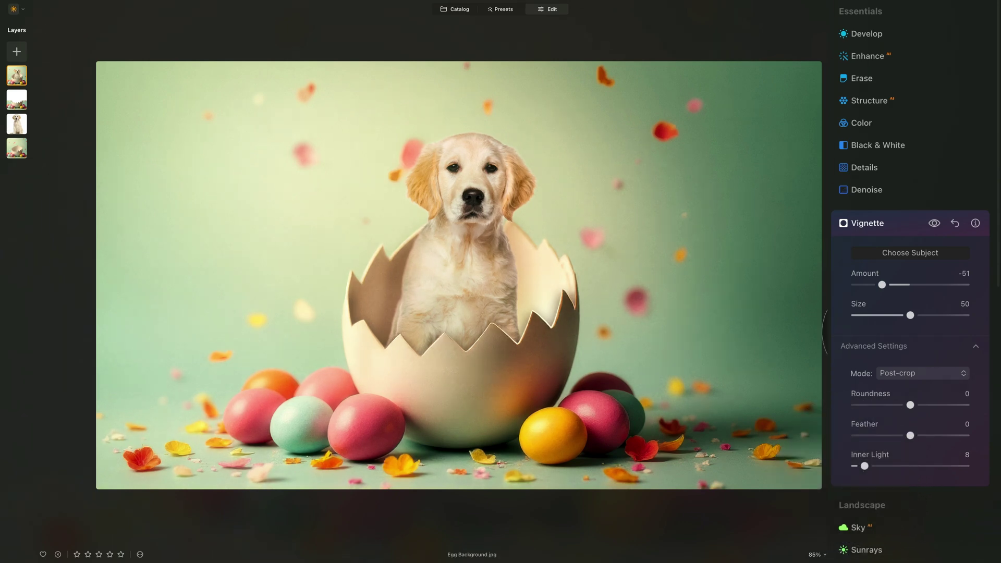
left_click(893, 228)
scroll(896, 324, "up", 5)
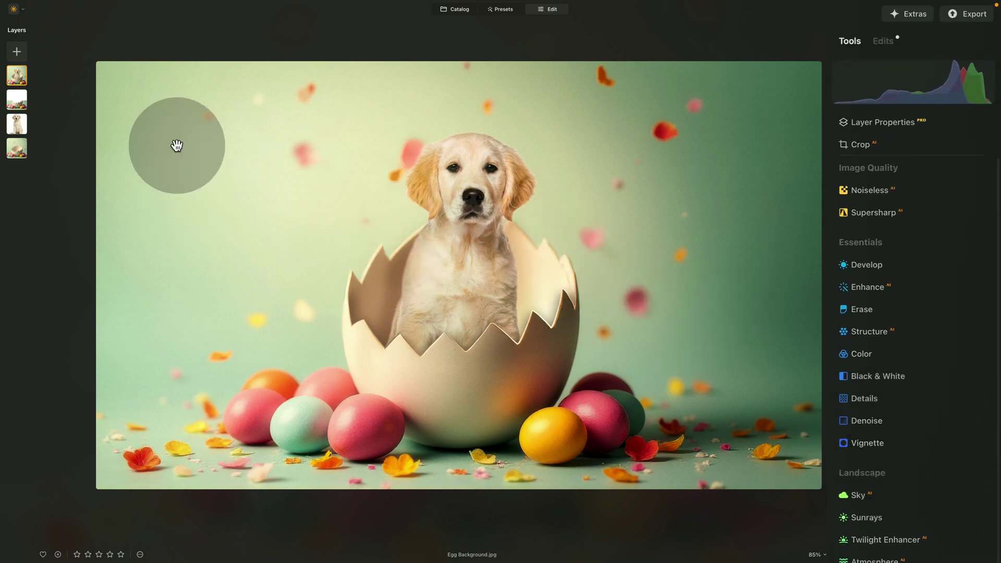
Compare the finished composite with the original egg background, then restore the edited view
left_click(874, 554)
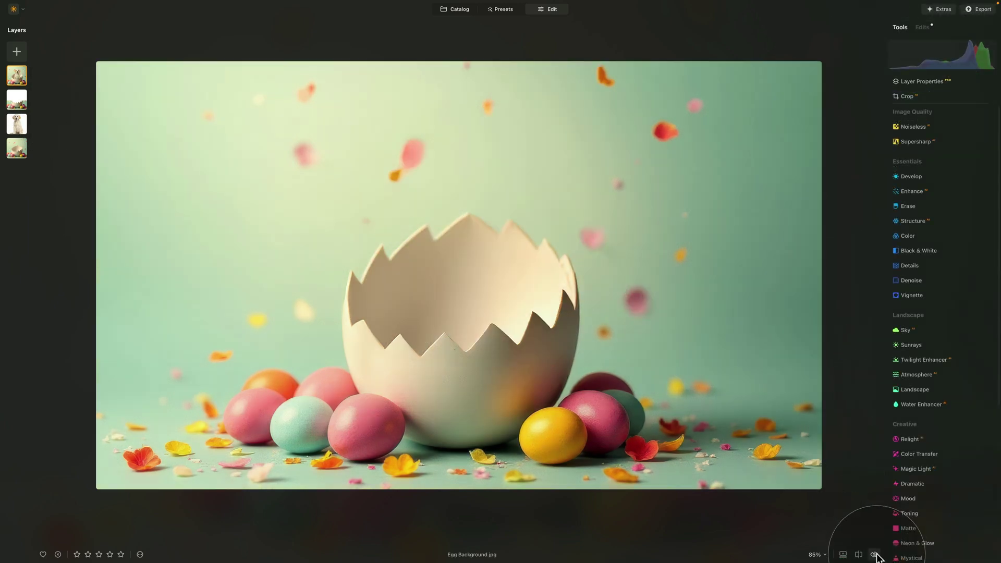
left_click(874, 556)
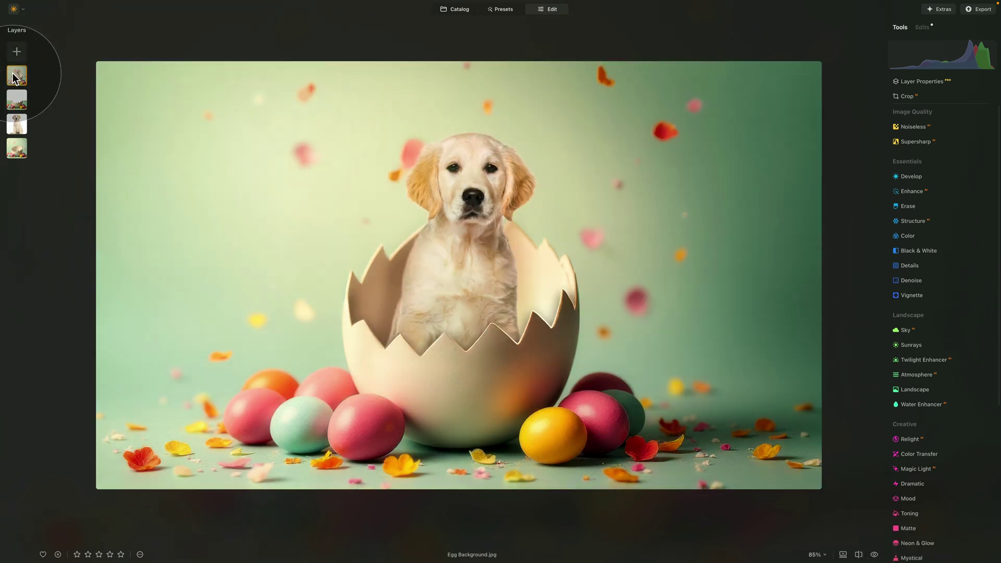
Review the merged layer's applied edits by switching them off and back on, check the Vignette settings, and return to the editing tools
left_click(922, 27)
left_click(956, 266)
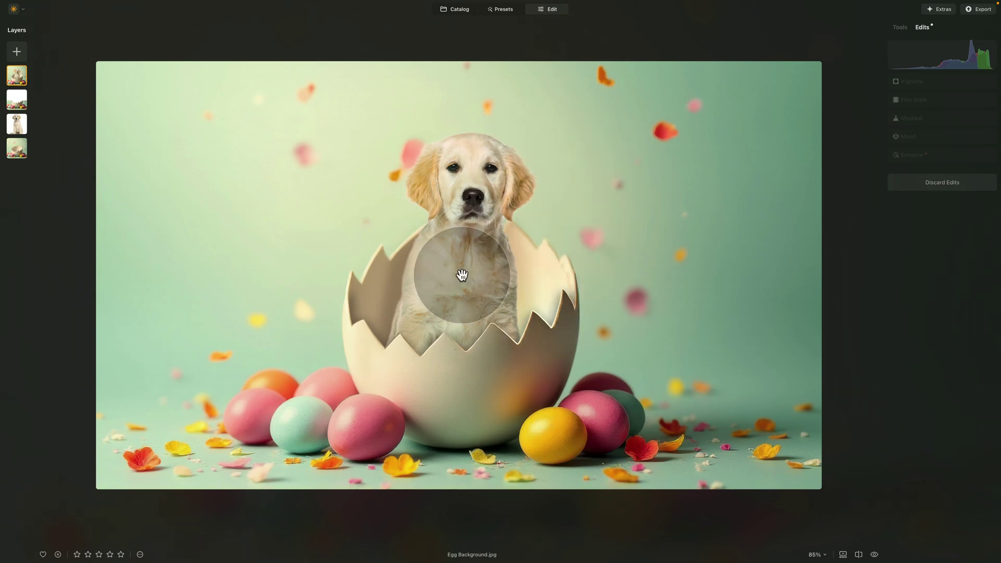
left_click(955, 80)
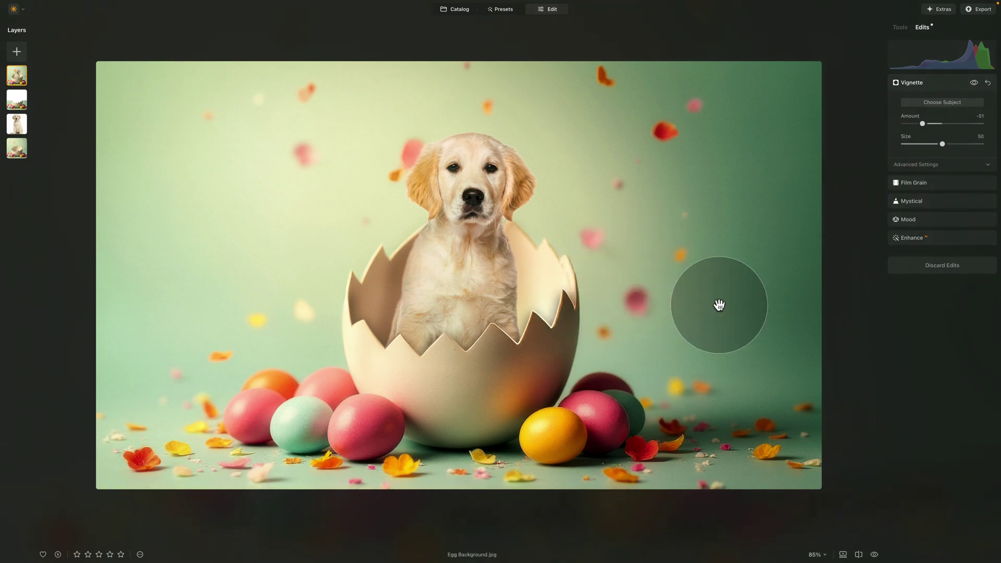
left_click(920, 89)
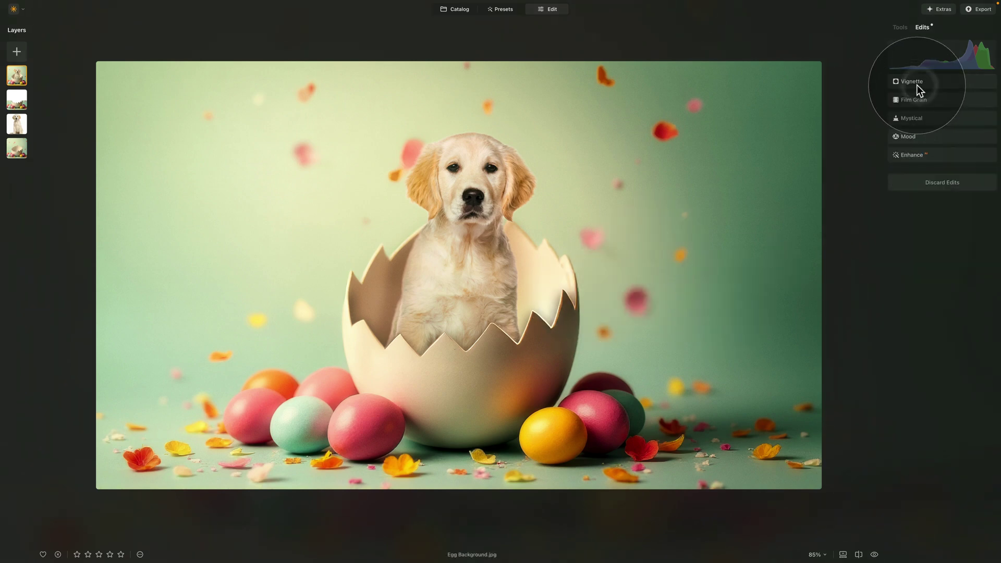
left_click(900, 27)
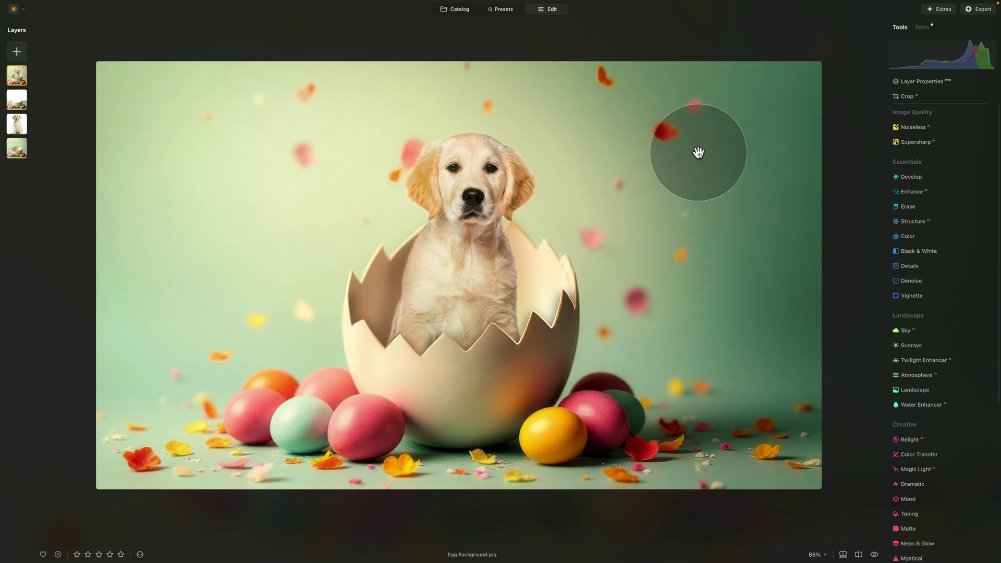